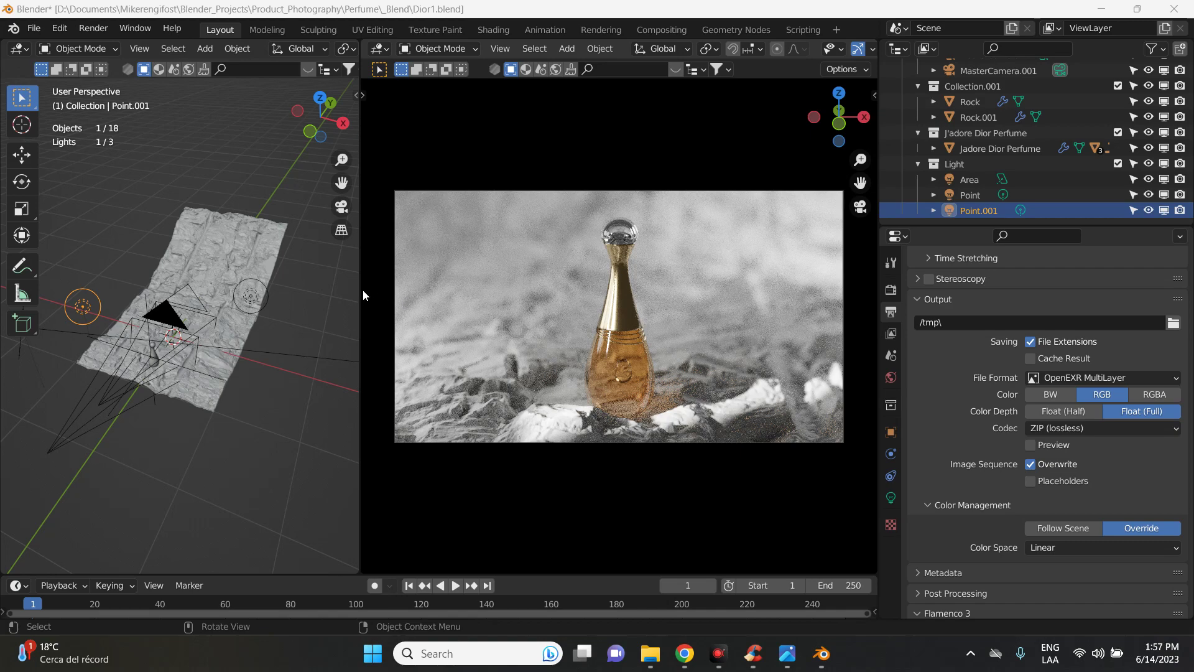
Widen the rendered preview and orbit around the Rock and Rock.001 objects
drag(359, 289, 323, 289)
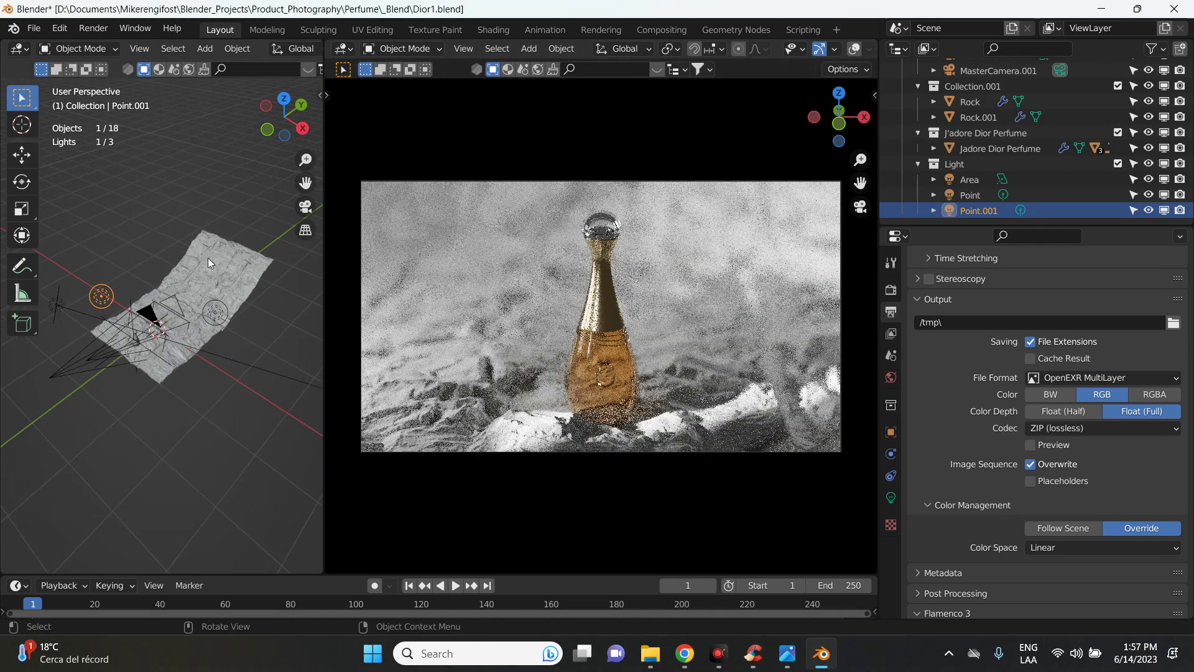
click(208, 258)
mouse_move(208, 258)
middle_down()
mouse_move(102, 321)
mouse_move(226, 311)
mouse_move(211, 378)
middle_up()
click(196, 292)
mouse_move(197, 293)
middle_down()
mouse_move(182, 373)
mouse_move(163, 353)
mouse_move(151, 286)
mouse_move(174, 364)
mouse_move(164, 349)
mouse_move(198, 247)
mouse_move(225, 223)
mouse_move(147, 328)
mouse_move(245, 327)
mouse_move(121, 279)
mouse_move(172, 192)
middle_up()
click(189, 317)
scroll(188, 317, down, 3)
Select the Point light and both rocks, then bring up 04.jpg in Photos
click(225, 223)
scroll(233, 328, up, 3)
click(172, 193)
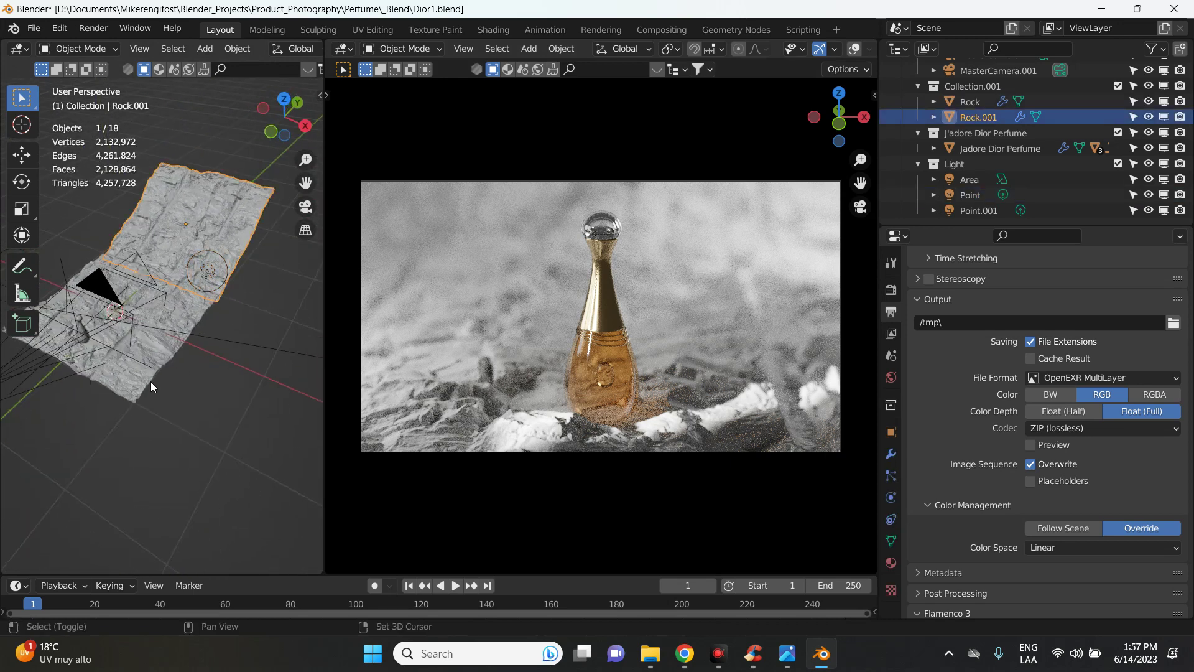
shift+click(150, 382)
scroll(156, 385, down, 2)
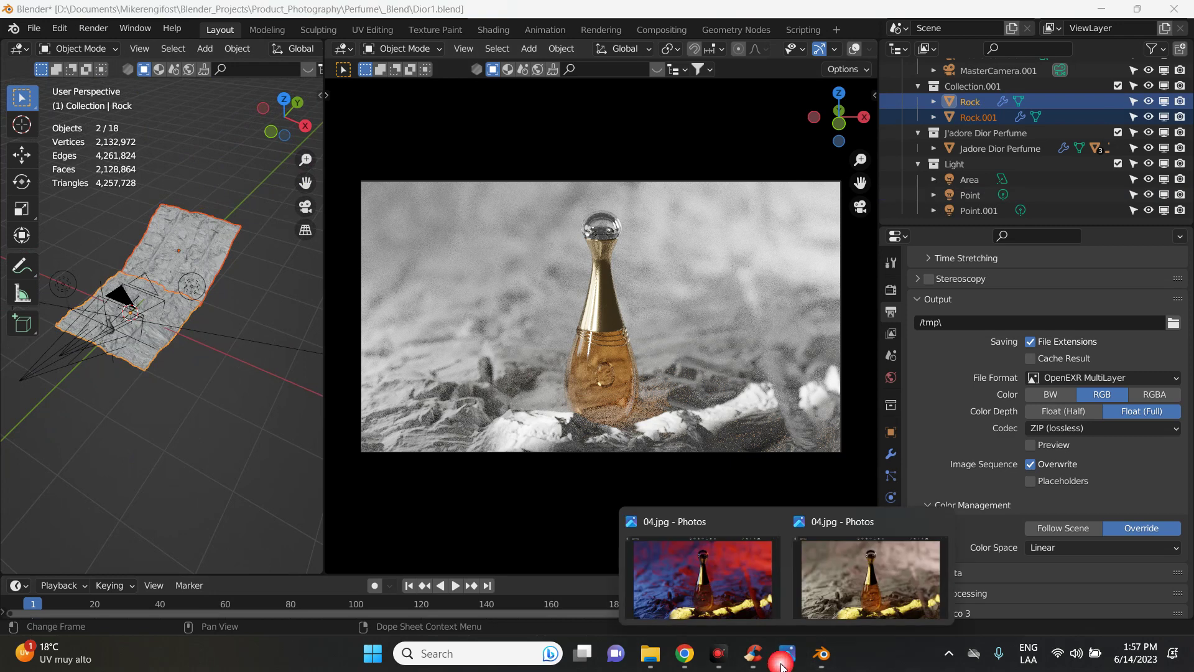
click(772, 521)
click(799, 542)
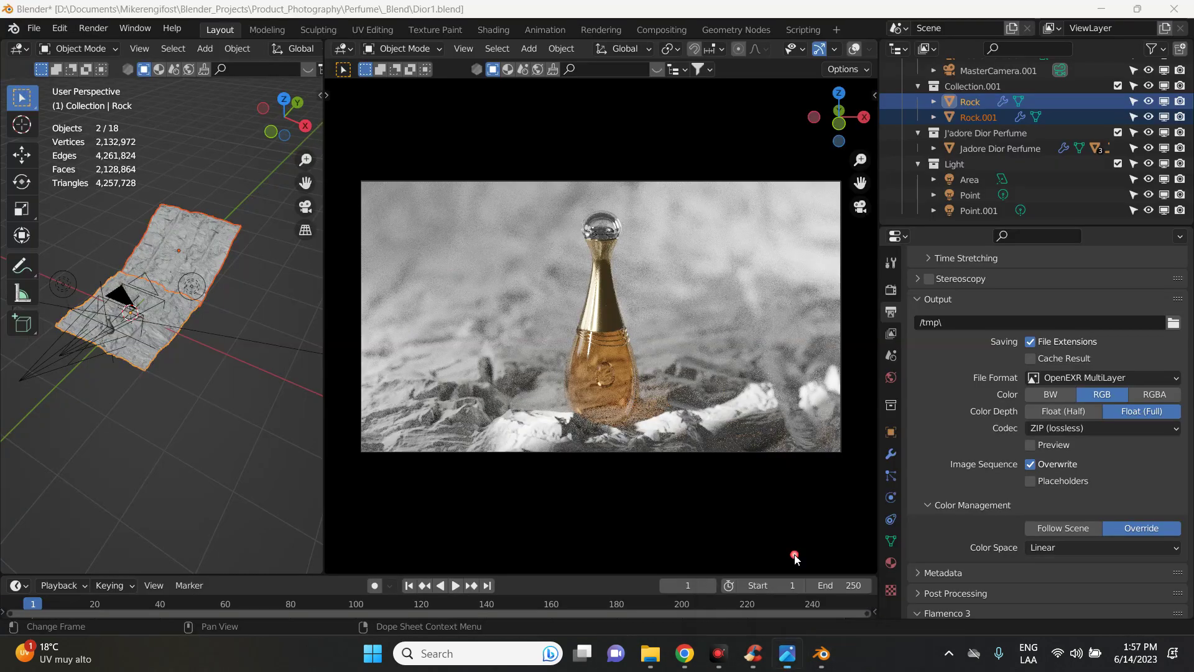
Page back and forth through renders 01.jpg to 06.jpg, then minimise Photos
key(Left)
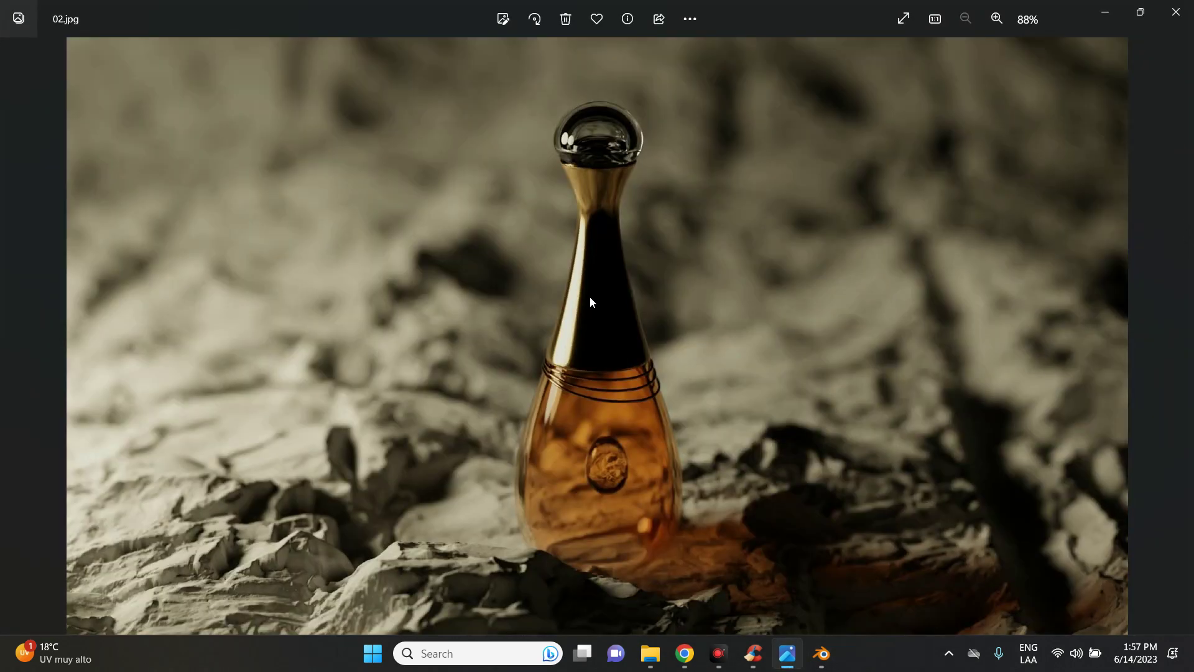
key(Left)
key(Right)
key(Right)
key(Right)
key(Right)
key(Right)
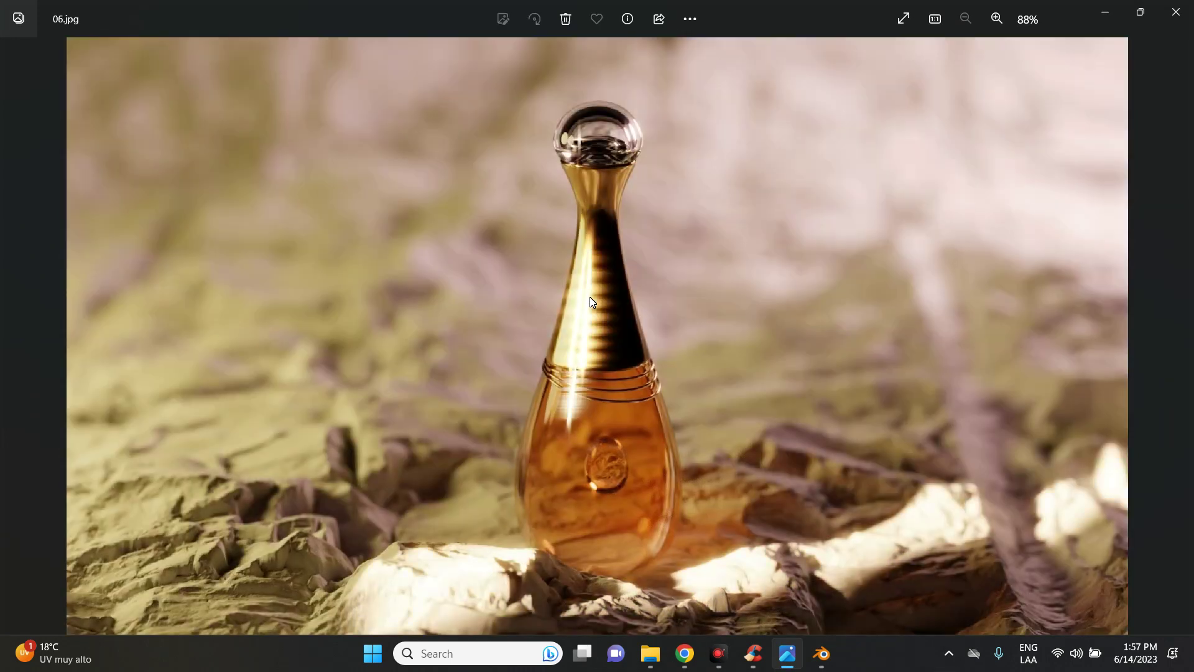
key(Left)
key(Left)
key(Left)
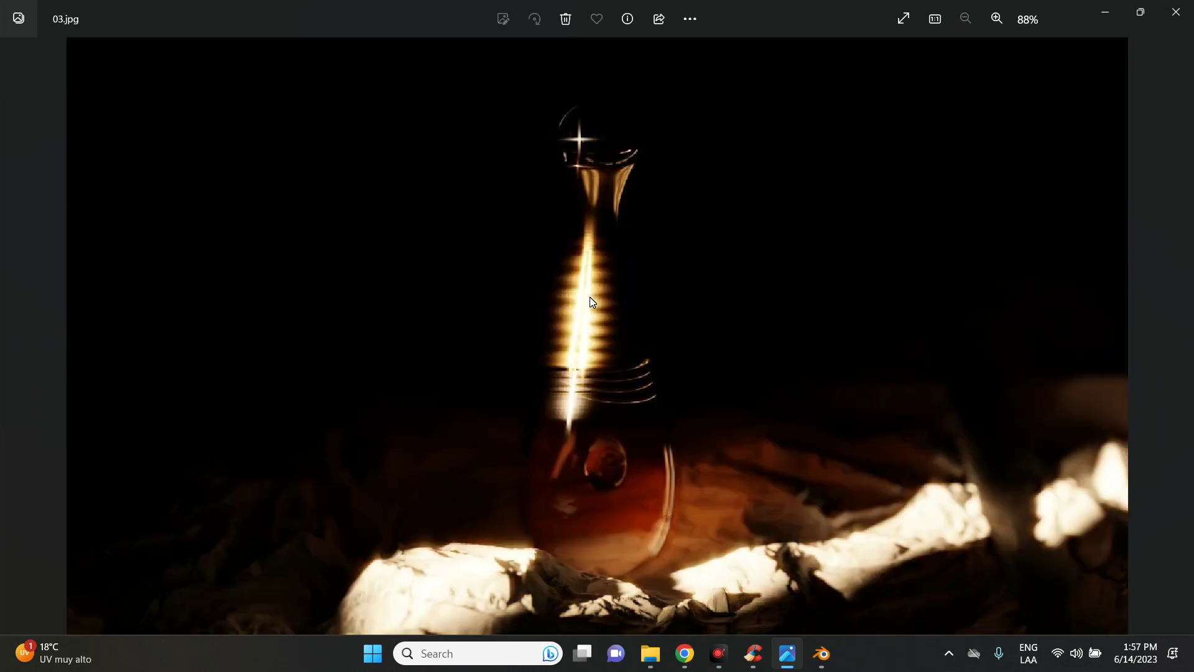
key(Left)
key(Left)
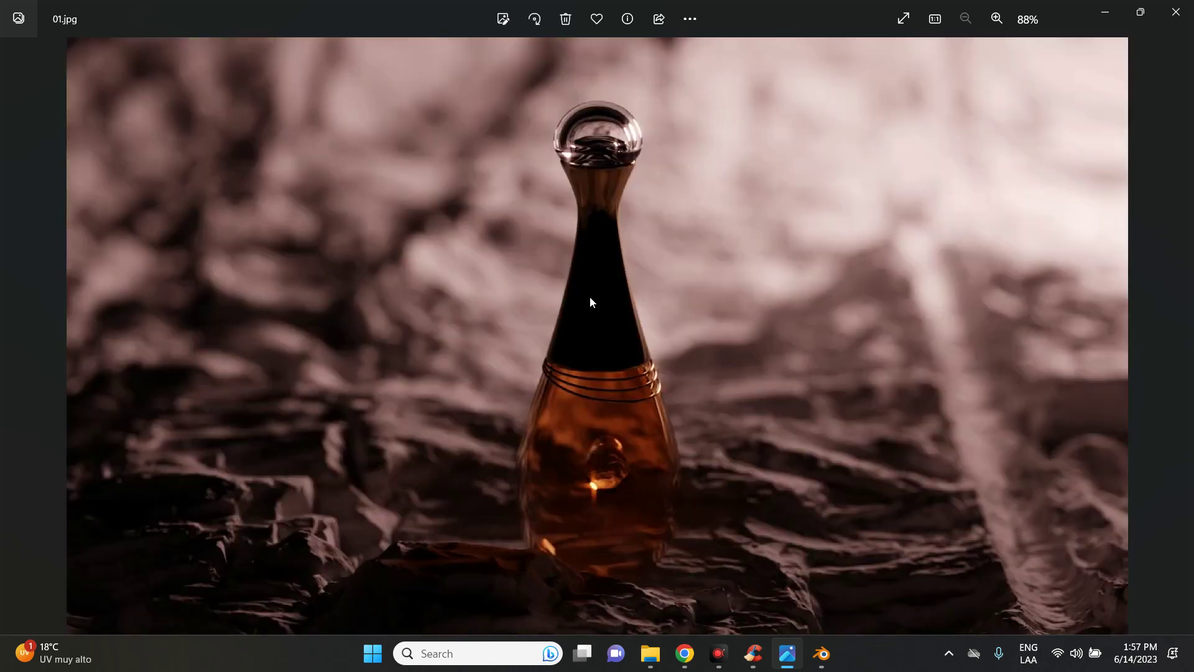
key(Right)
key(Right)
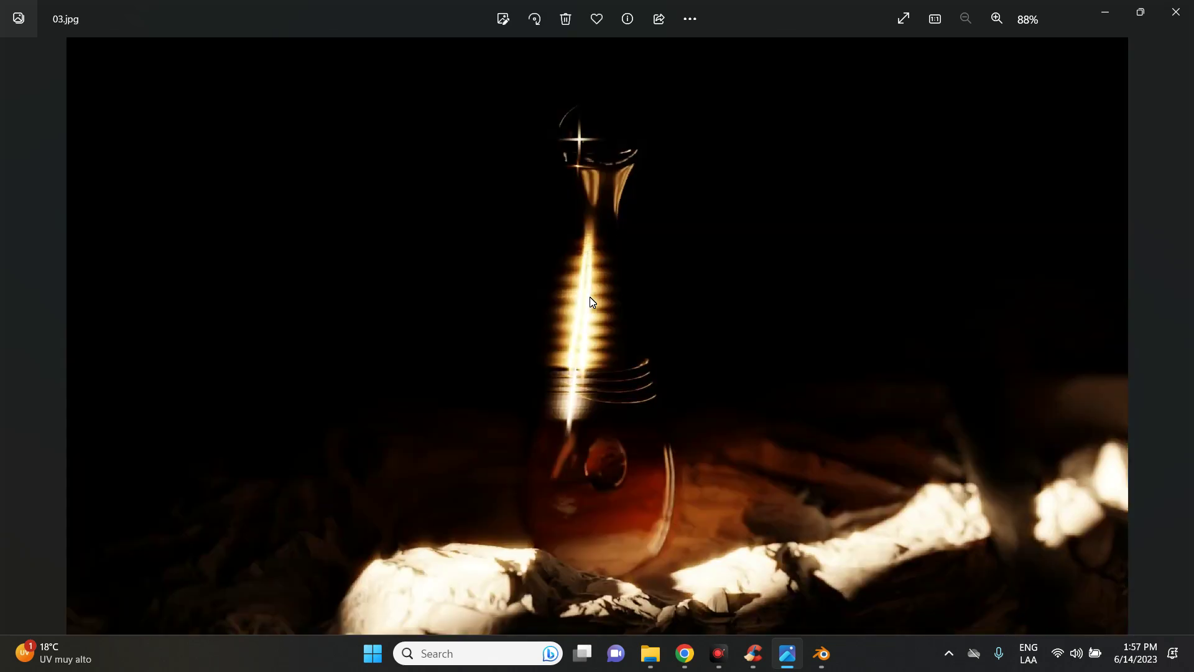
key(Right)
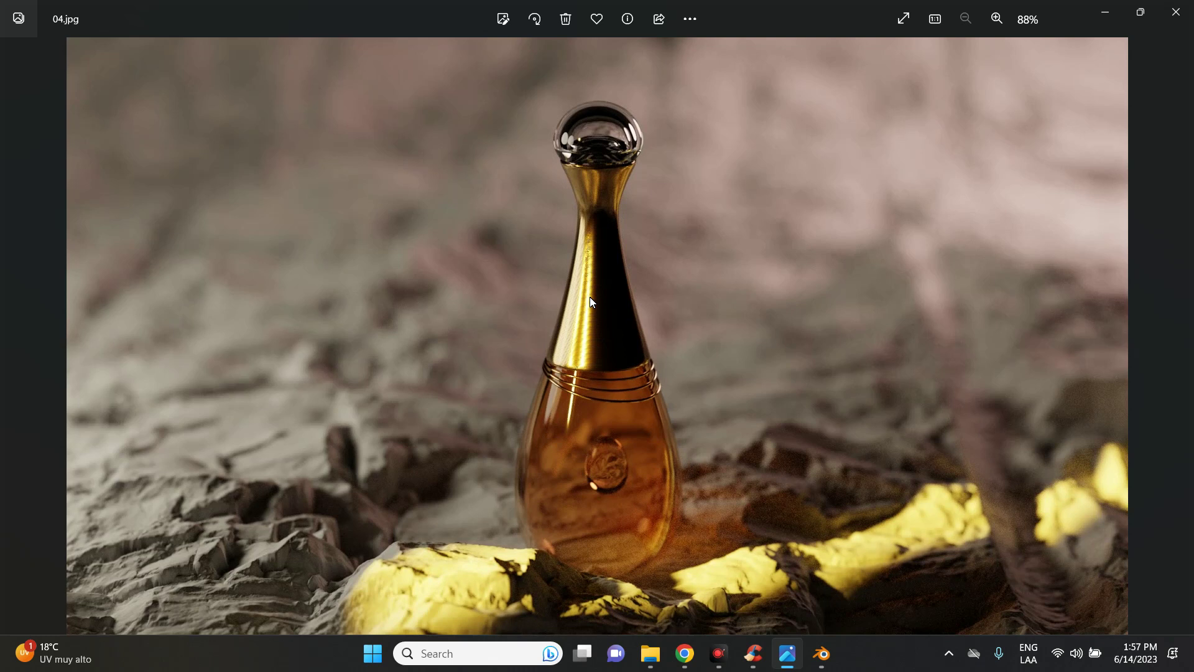
key(Right)
key(Right)
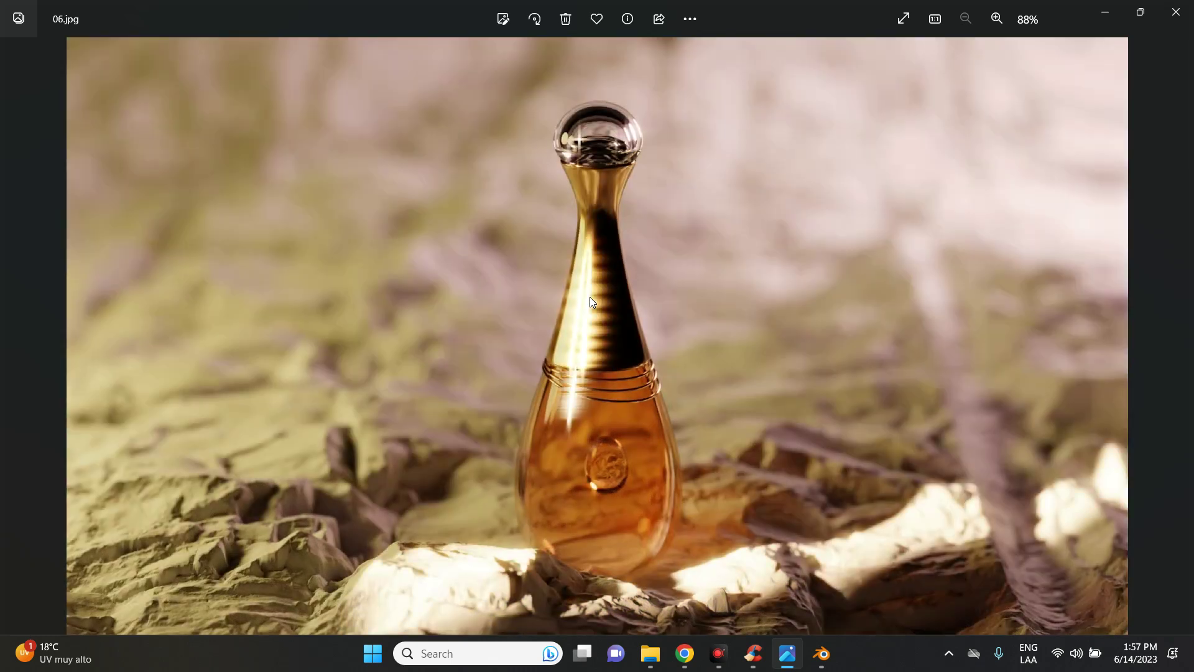
click(1104, 11)
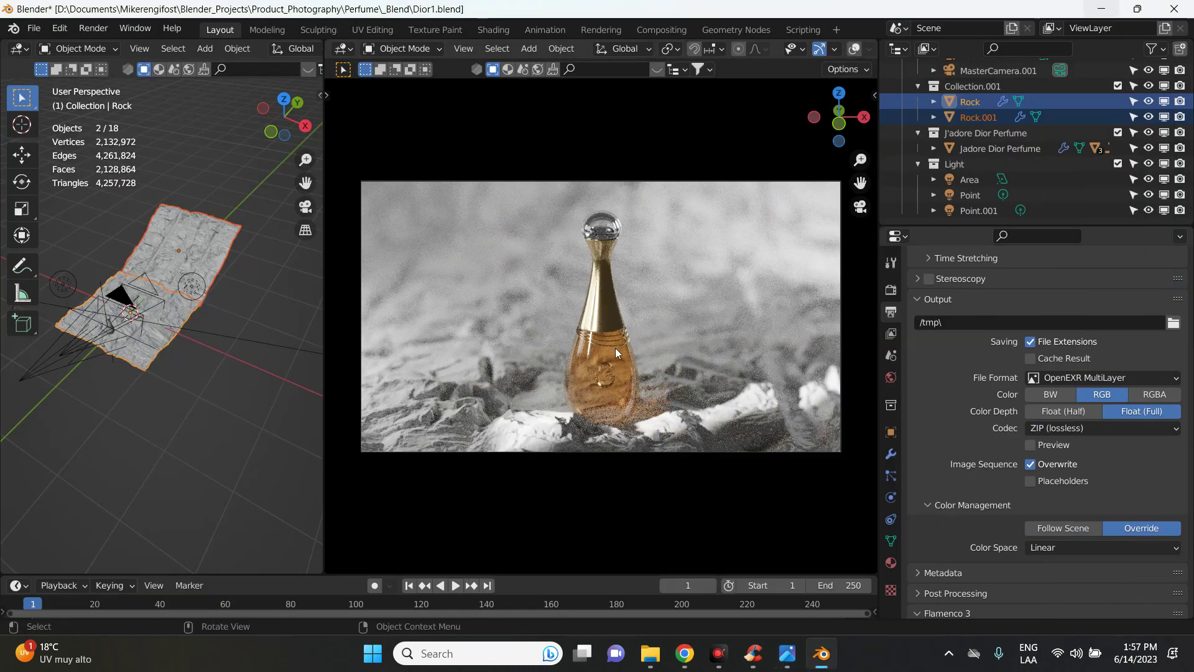
Collapse the camera and perfume collections and show the Area light's object settings
click(892, 290)
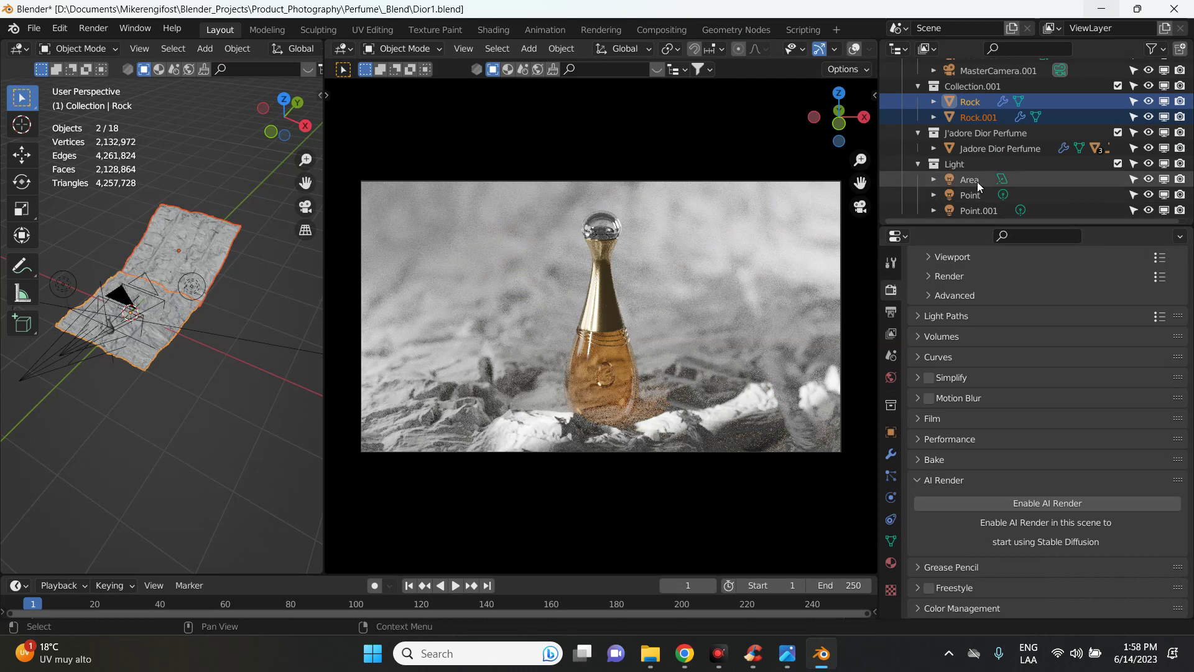
click(971, 179)
click(916, 93)
scroll(917, 92, up, 3)
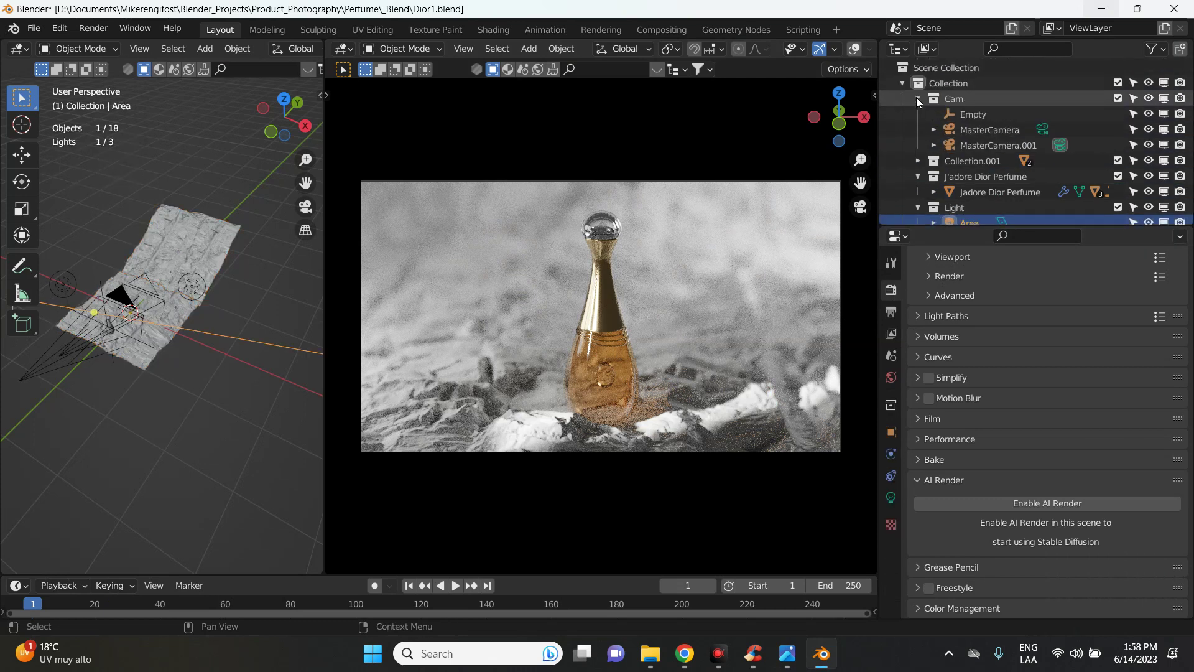
click(918, 98)
click(918, 129)
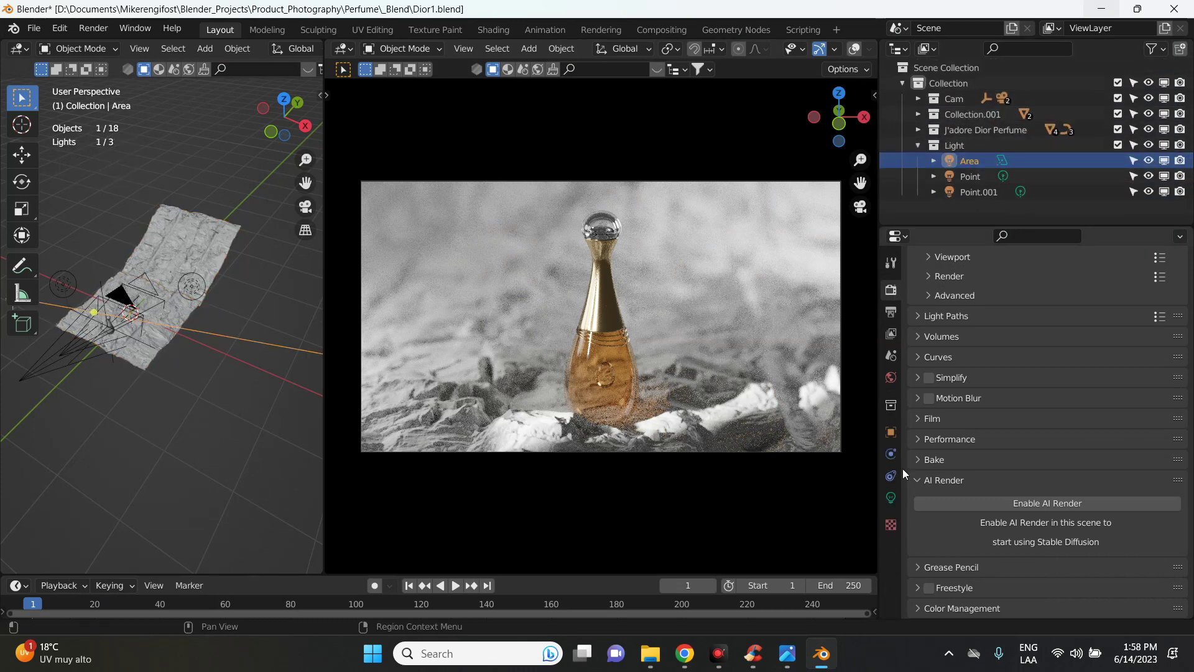
click(892, 431)
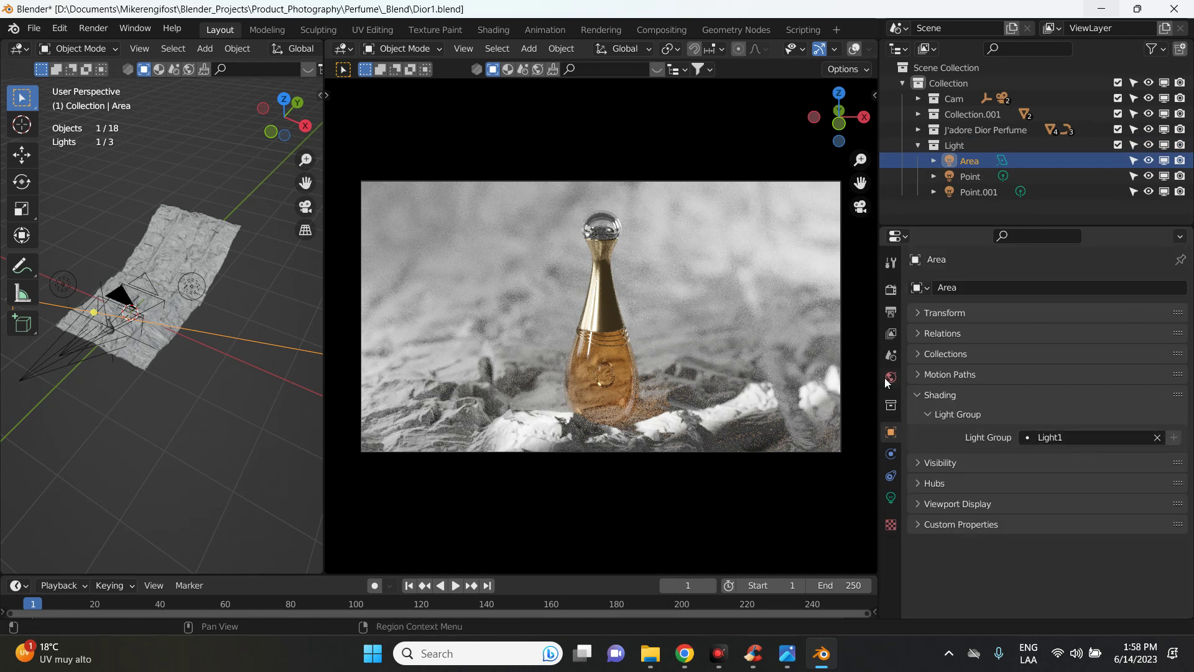
Remove the Punto2 and luz izquierda light groups from the view layer passes
click(891, 313)
click(891, 333)
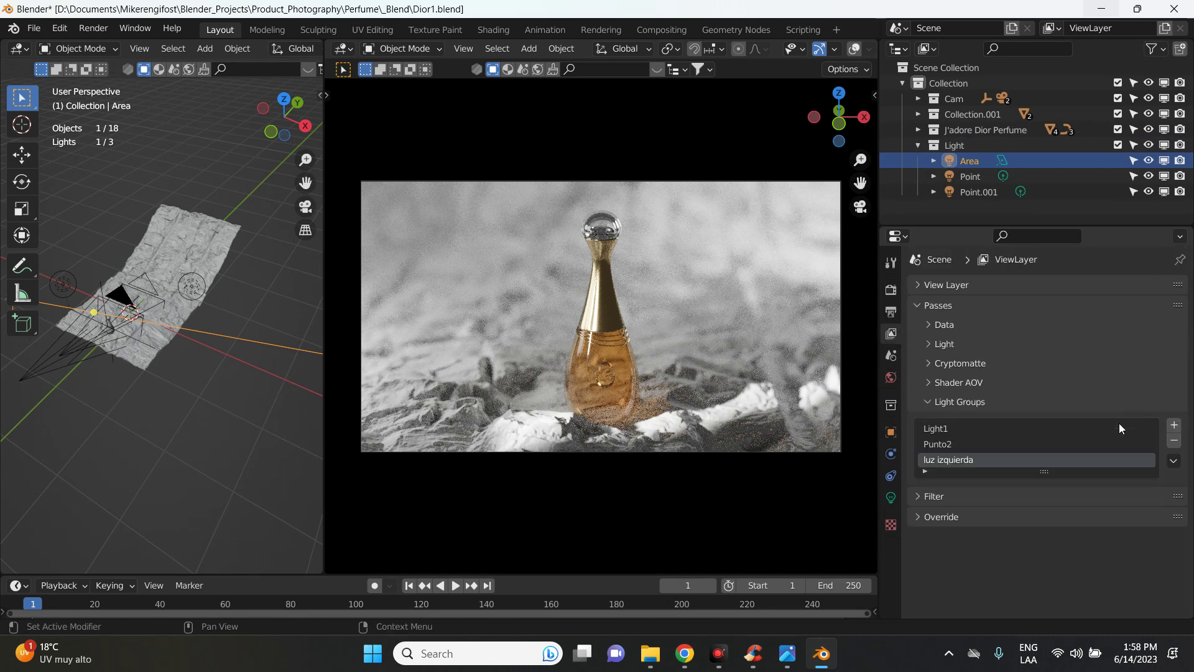
click(1174, 441)
click(1174, 441)
click(891, 432)
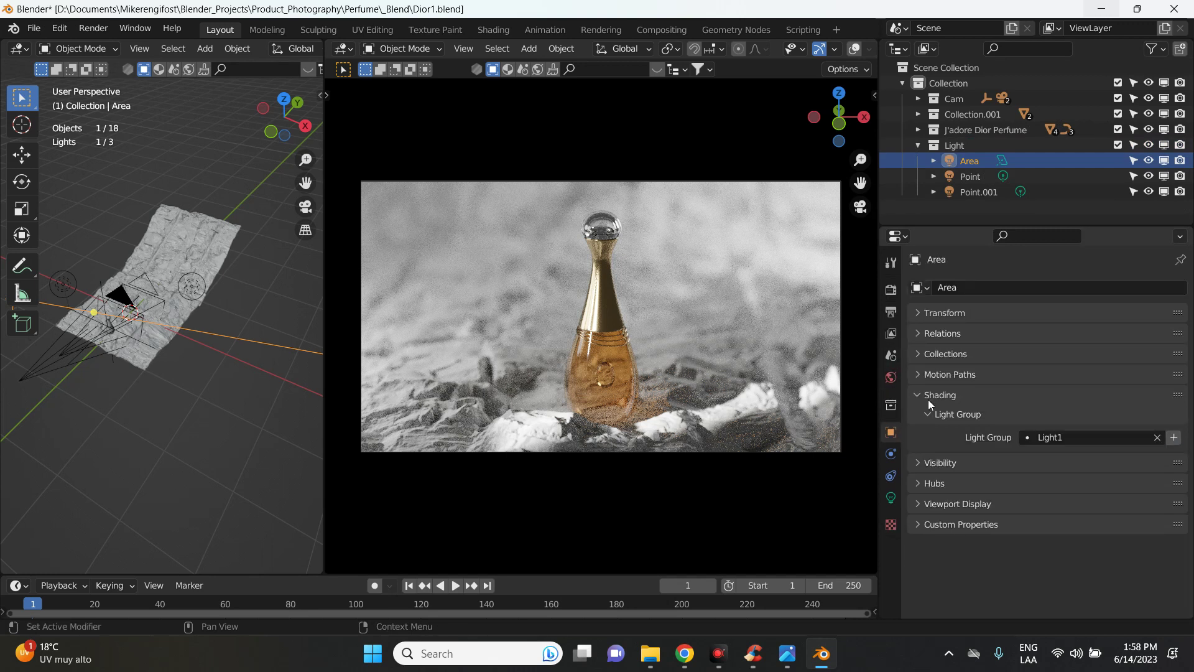
click(1083, 436)
click(975, 158)
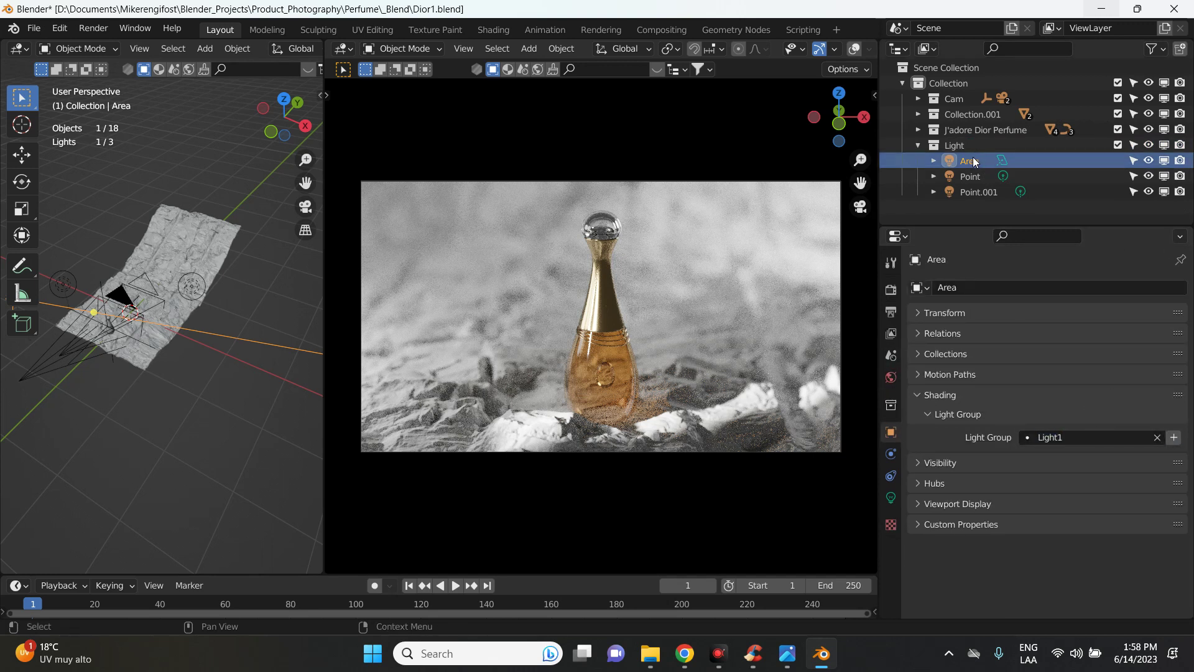
middle_drag(179, 371, 117, 357)
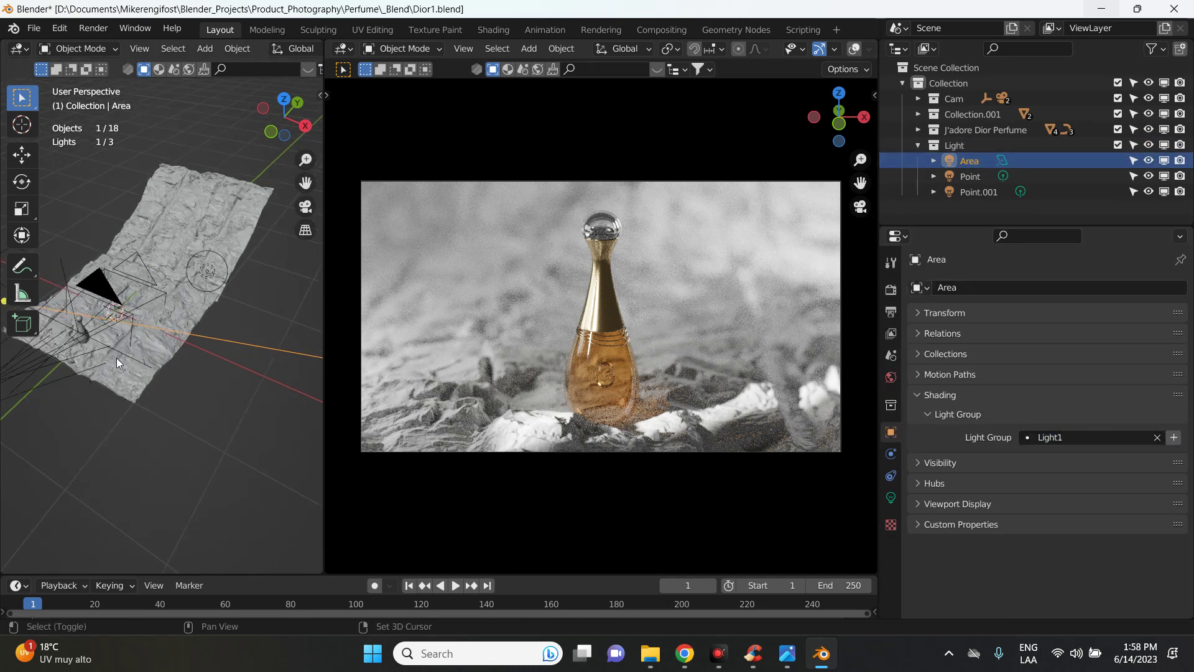
Name the Area light's group Sun and the Point light's group Right Light
click(1069, 438)
text(Sun)
key(Return)
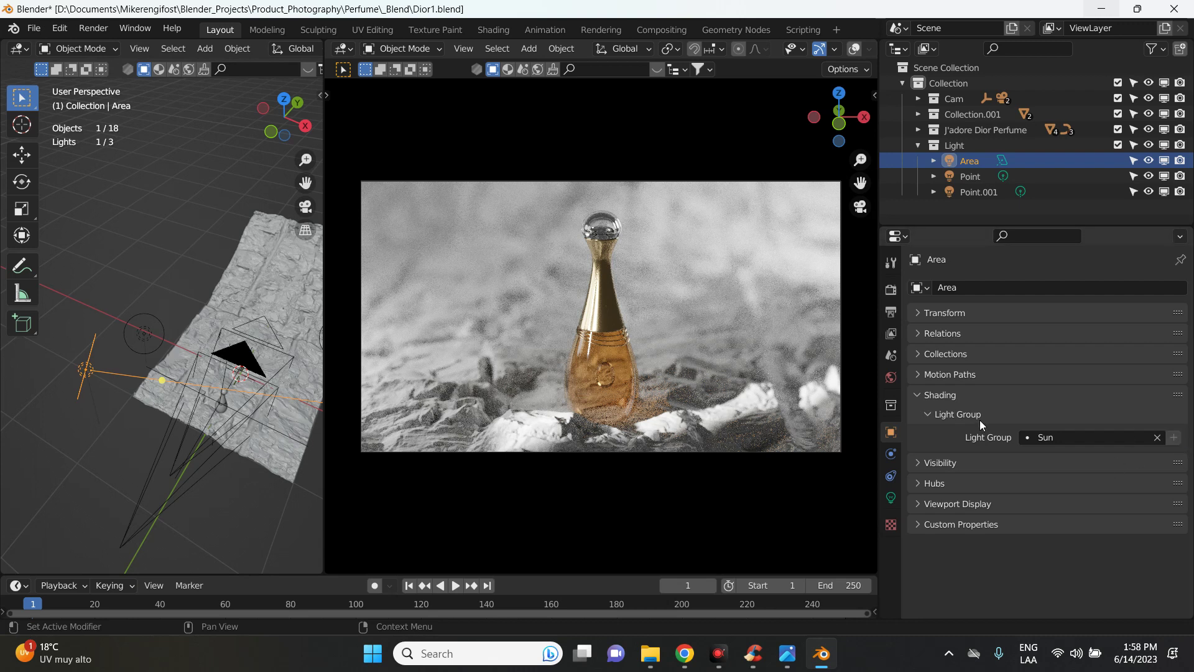
click(969, 176)
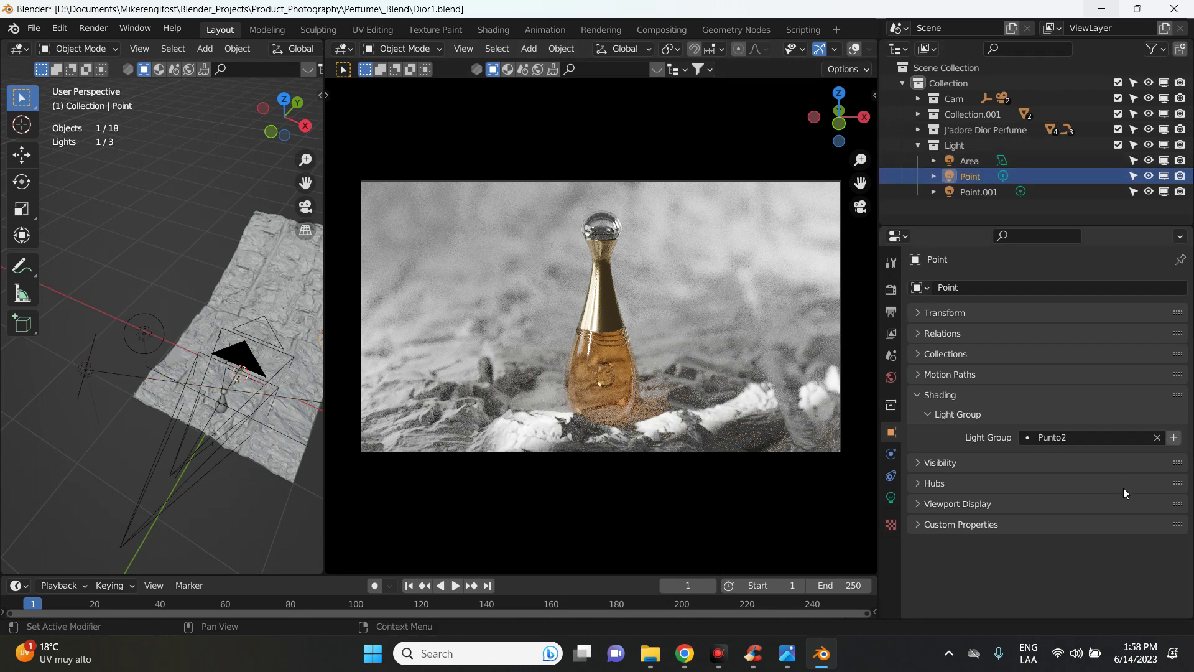
mouse_move(162, 303)
middle_down()
mouse_move(183, 389)
mouse_move(286, 316)
middle_up()
click(1084, 437)
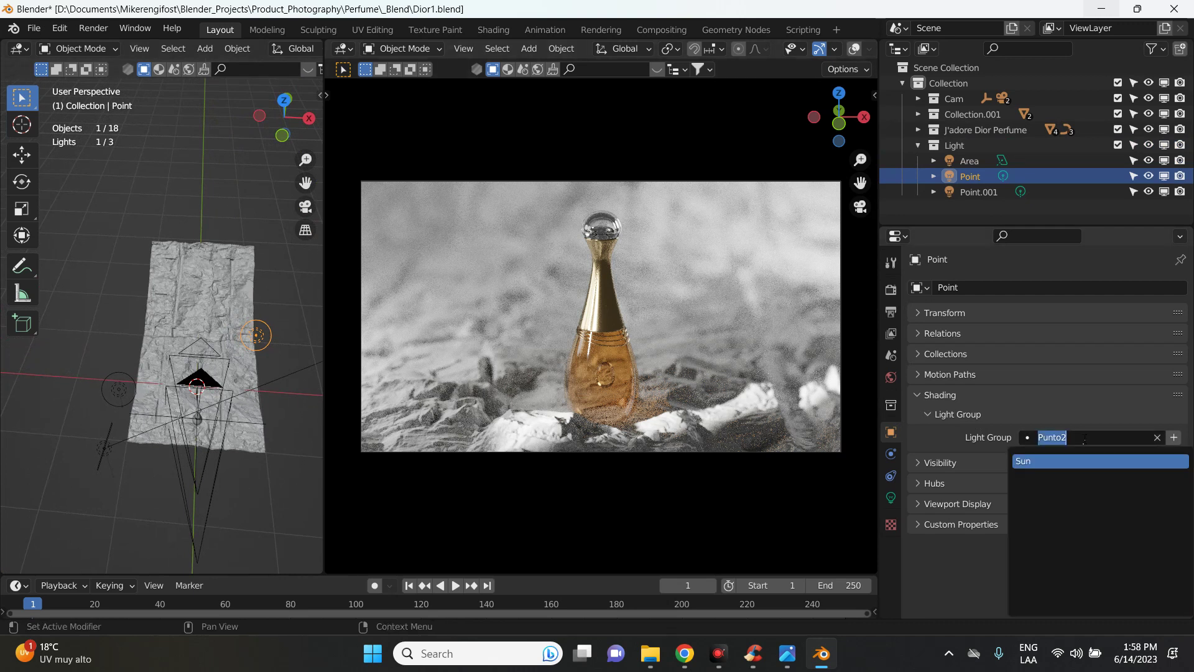
text(Ligh)
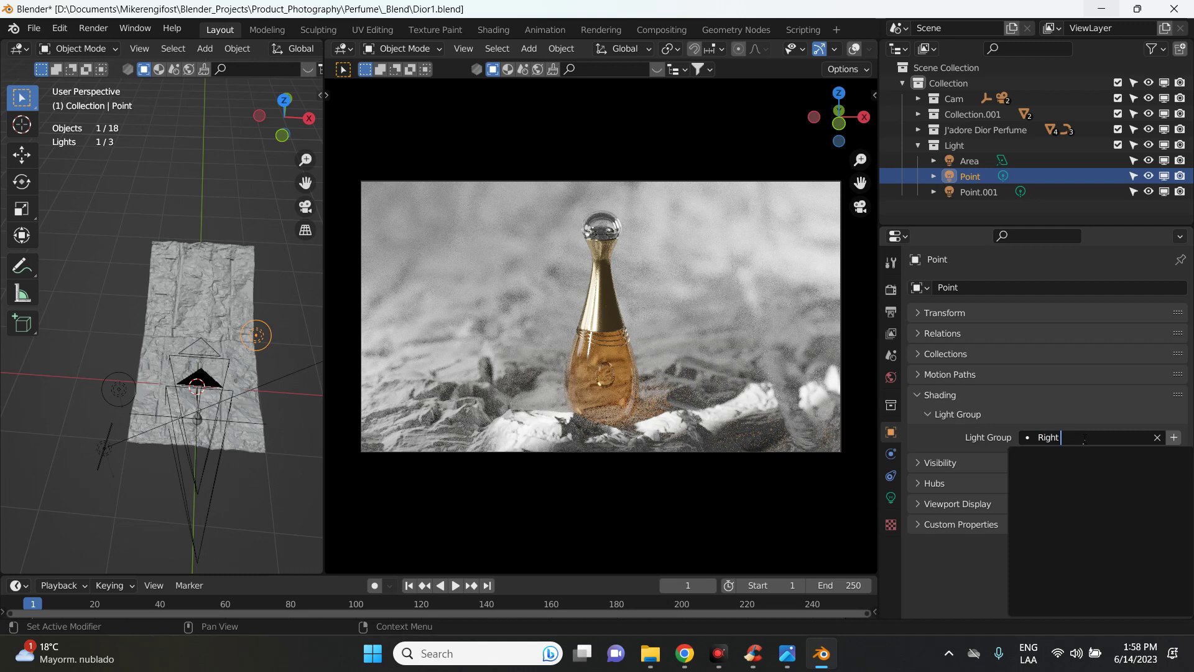
text(t)
key(Return)
Assign the Point.001 light to a light group named Left Light
click(1173, 438)
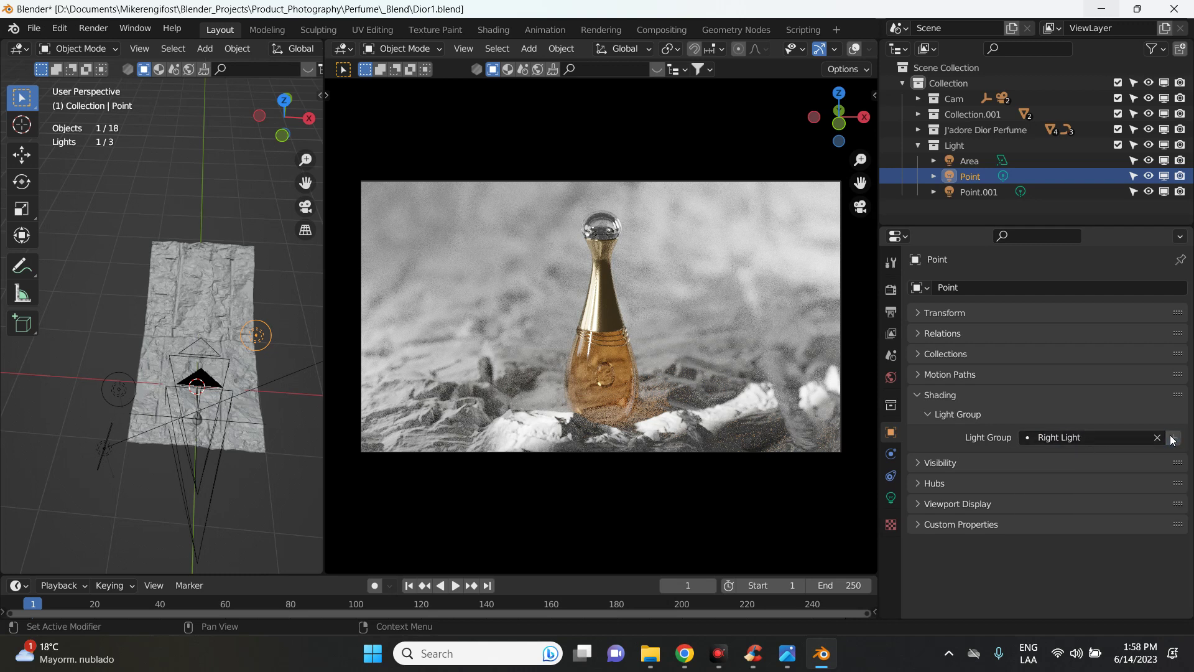
click(972, 188)
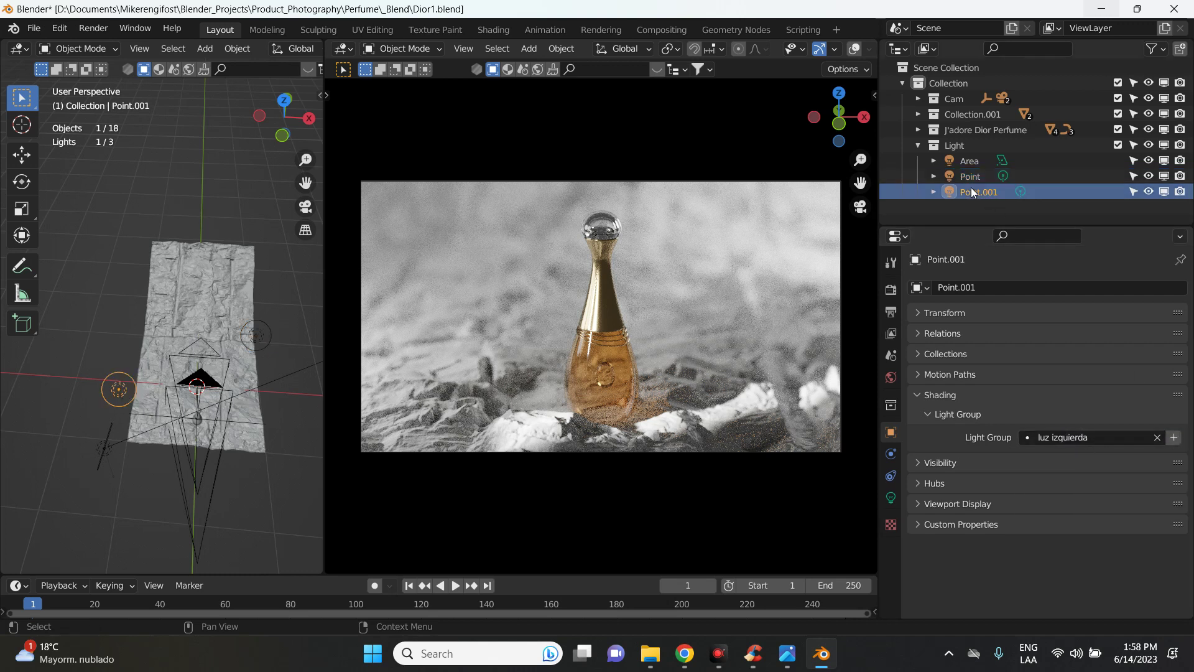
click(1068, 439)
text(Left Light)
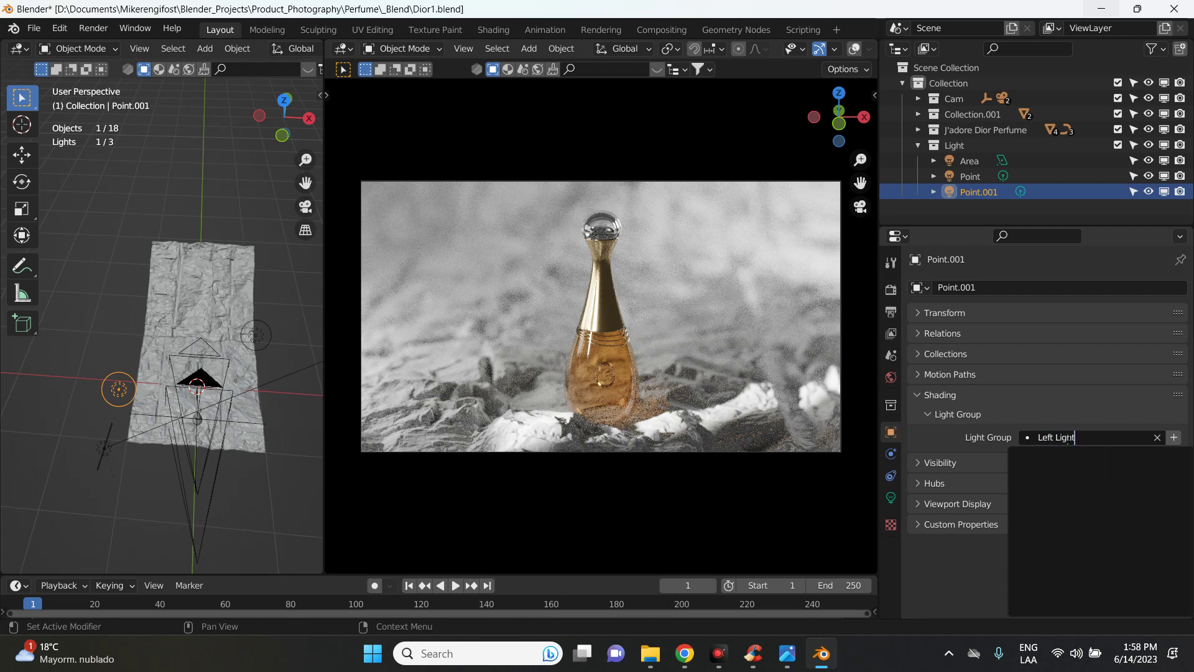
key(Return)
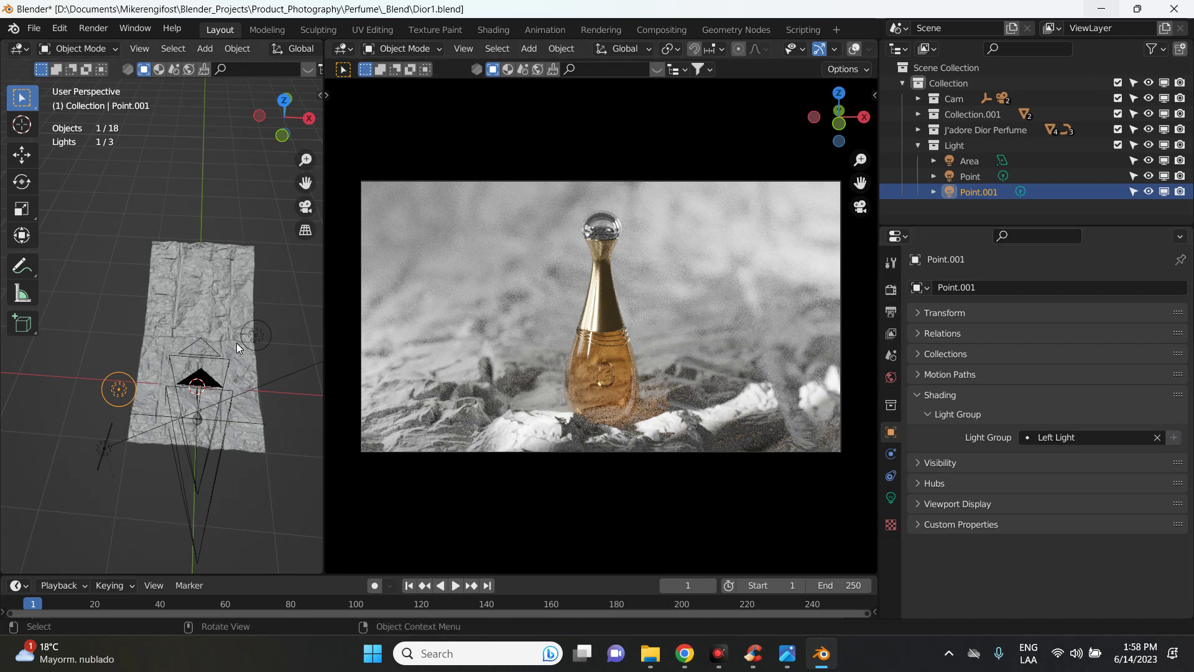
Save Dior1.blend and check the view layer's light group list
scroll(240, 374, up, 2)
middle_drag(240, 375, 186, 398)
key(ctrl+s)
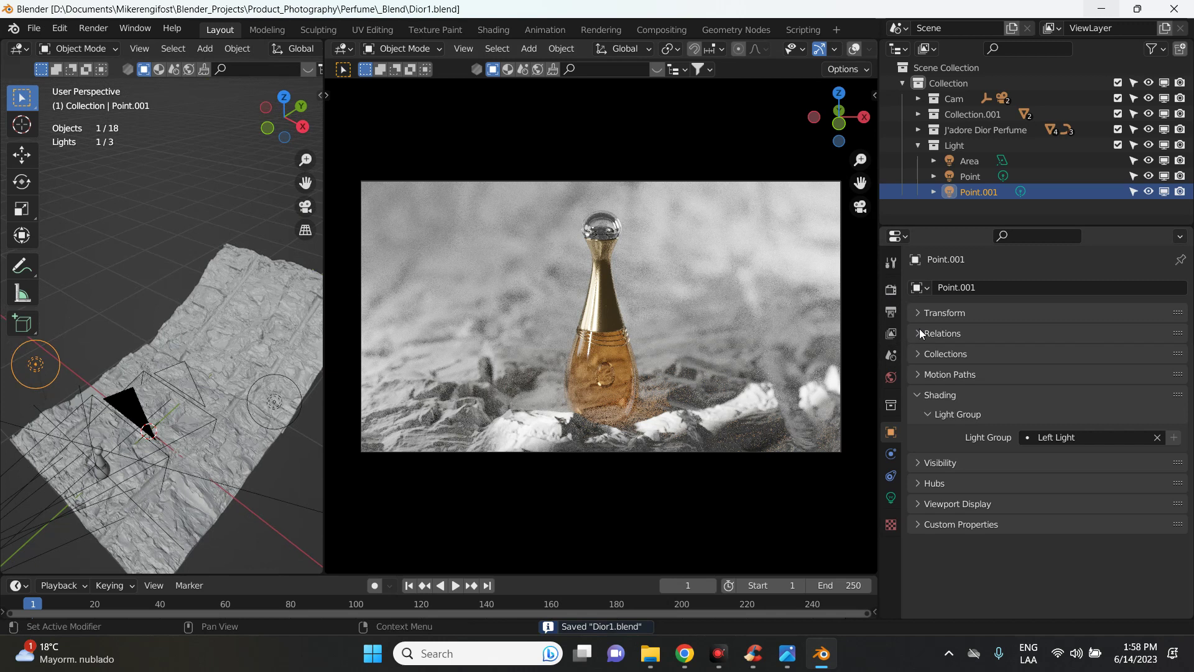
click(890, 333)
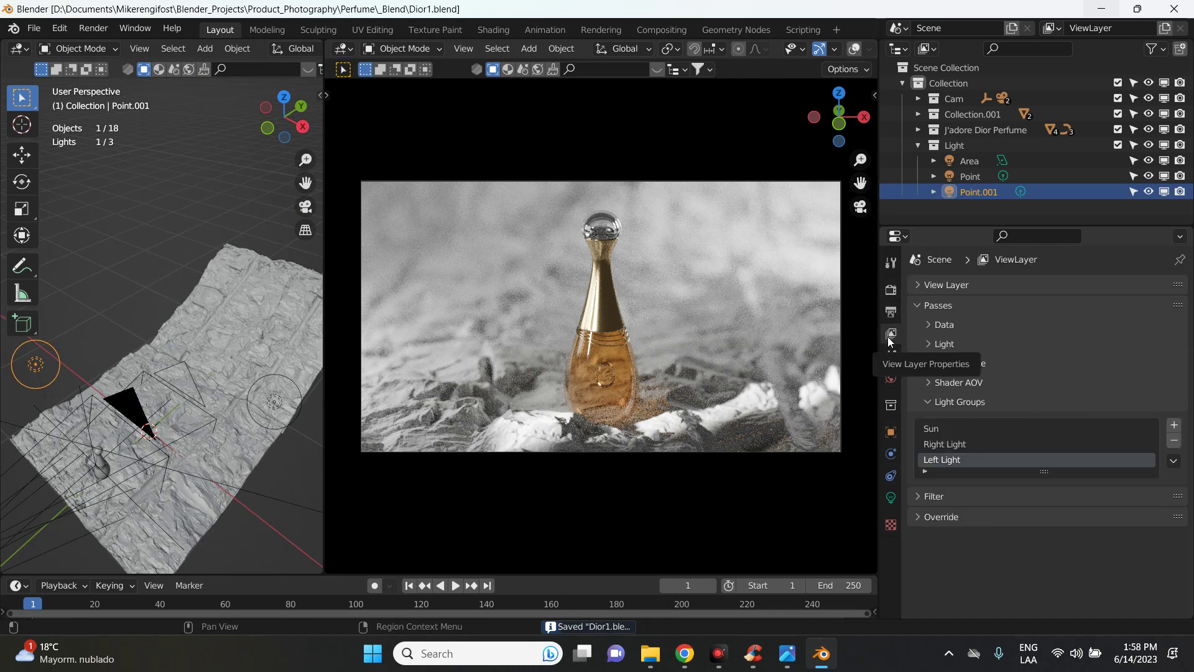
Review the view layer light groups, picking Sun, and collapse the Sampling panel
click(941, 398)
click(988, 398)
click(939, 431)
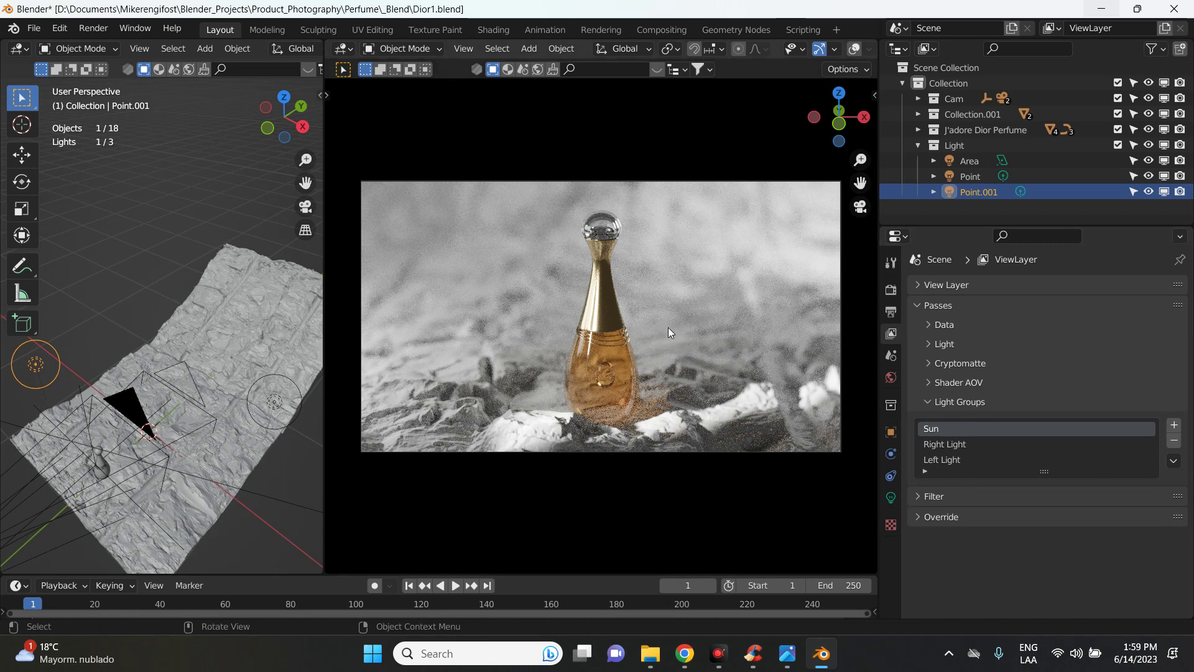
click(891, 288)
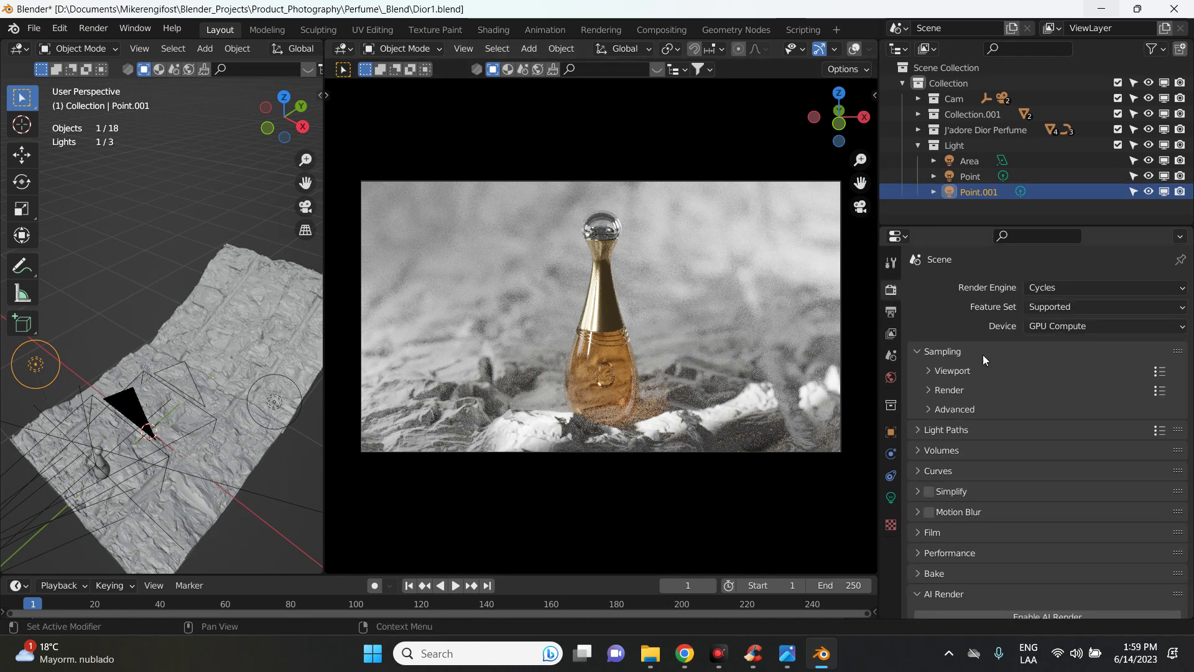
click(938, 352)
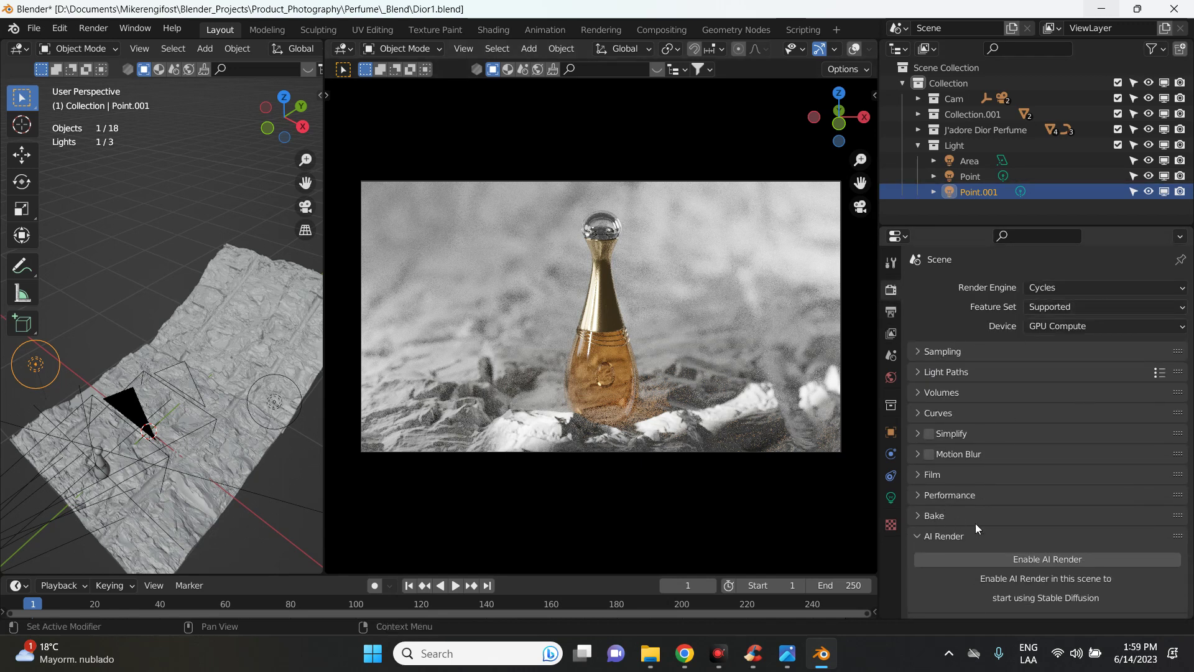
Keep output as OpenEXR MultiLayer with File Extensions off and render frame 1
click(891, 313)
click(945, 286)
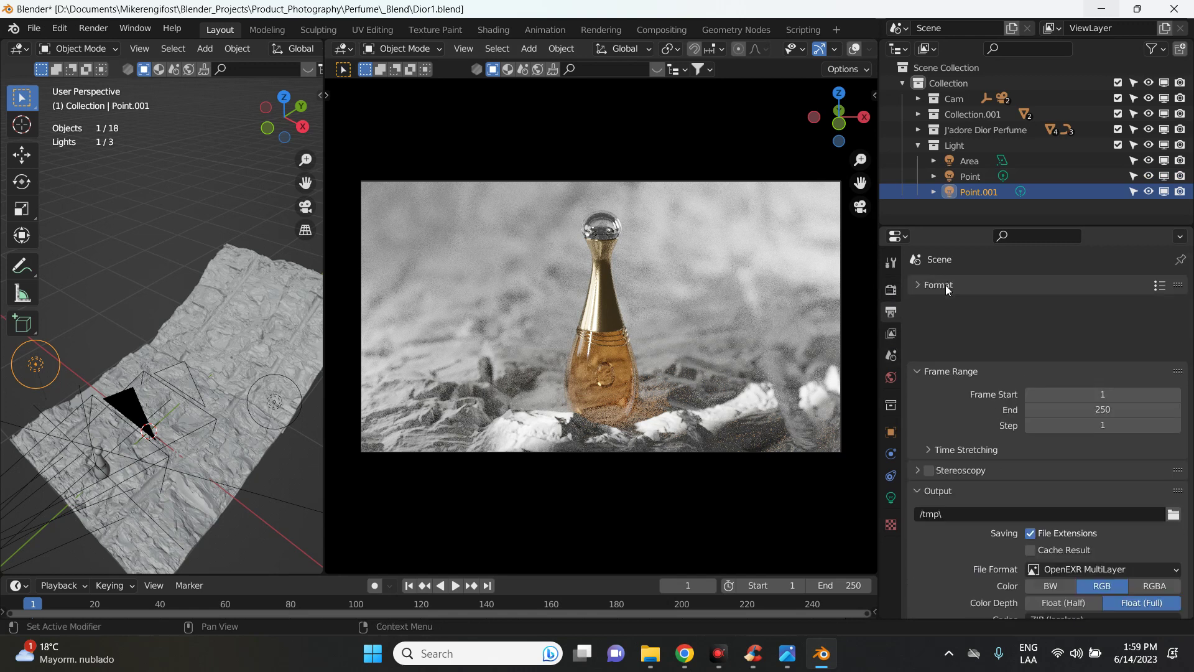
click(952, 305)
click(1125, 424)
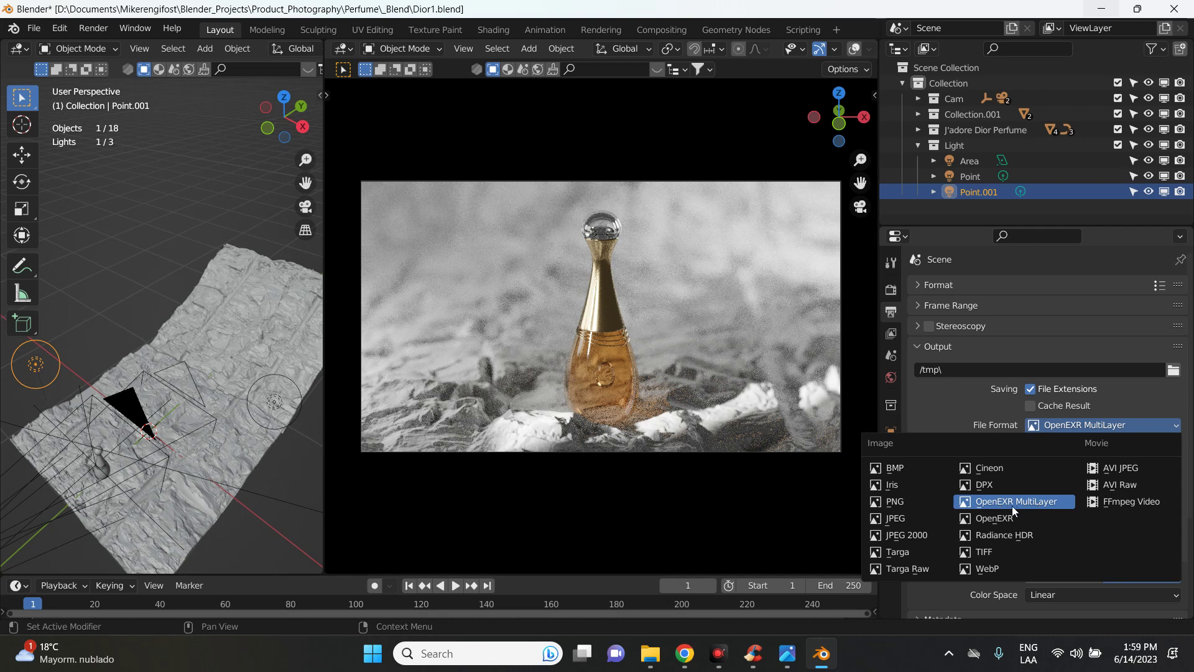
click(1120, 393)
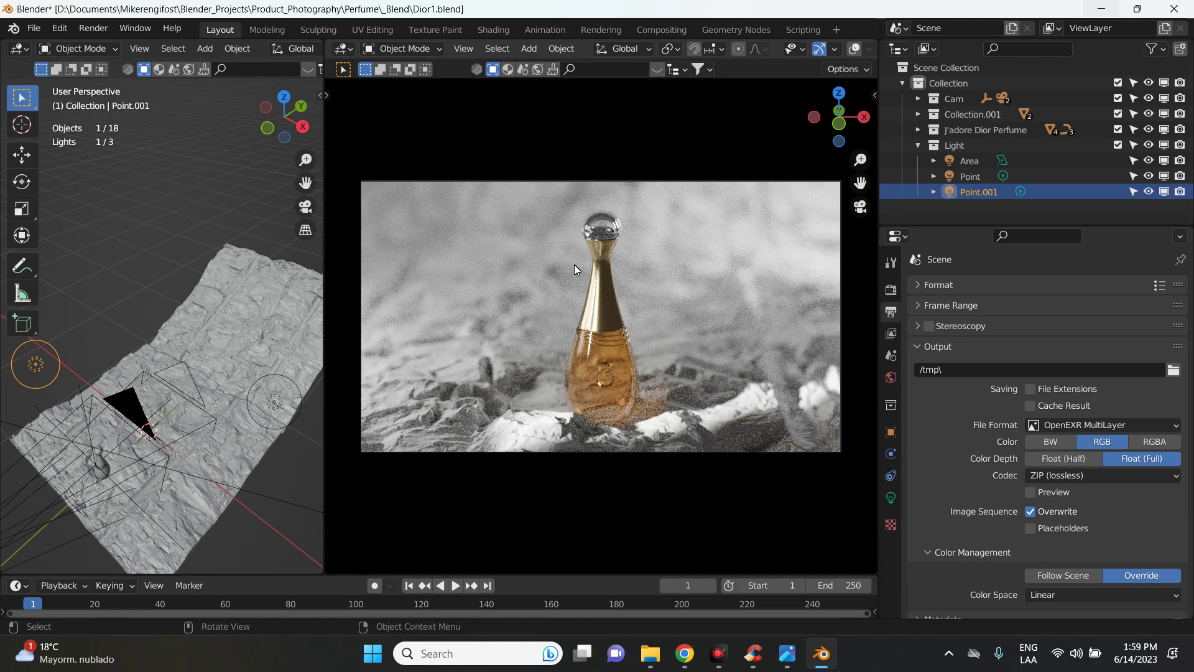
key(F12)
scroll(458, 225, up, 1)
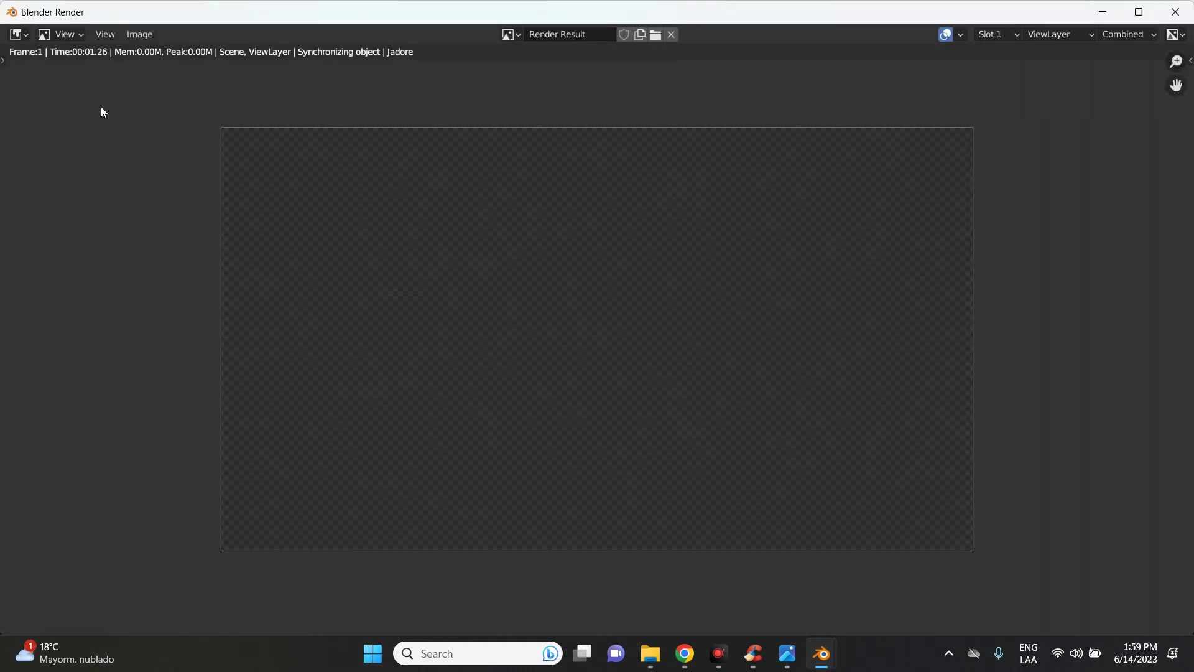
Check the render window's Image menu, then view the Perfume folder in File Explorer
click(155, 31)
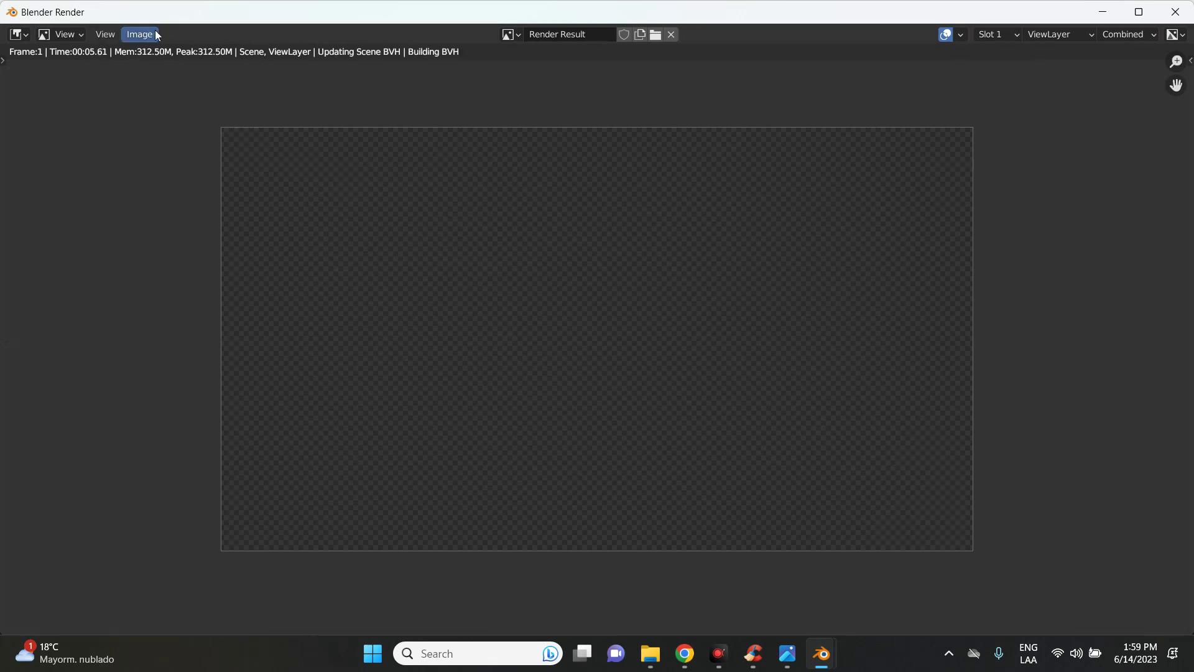
click(144, 31)
click(137, 36)
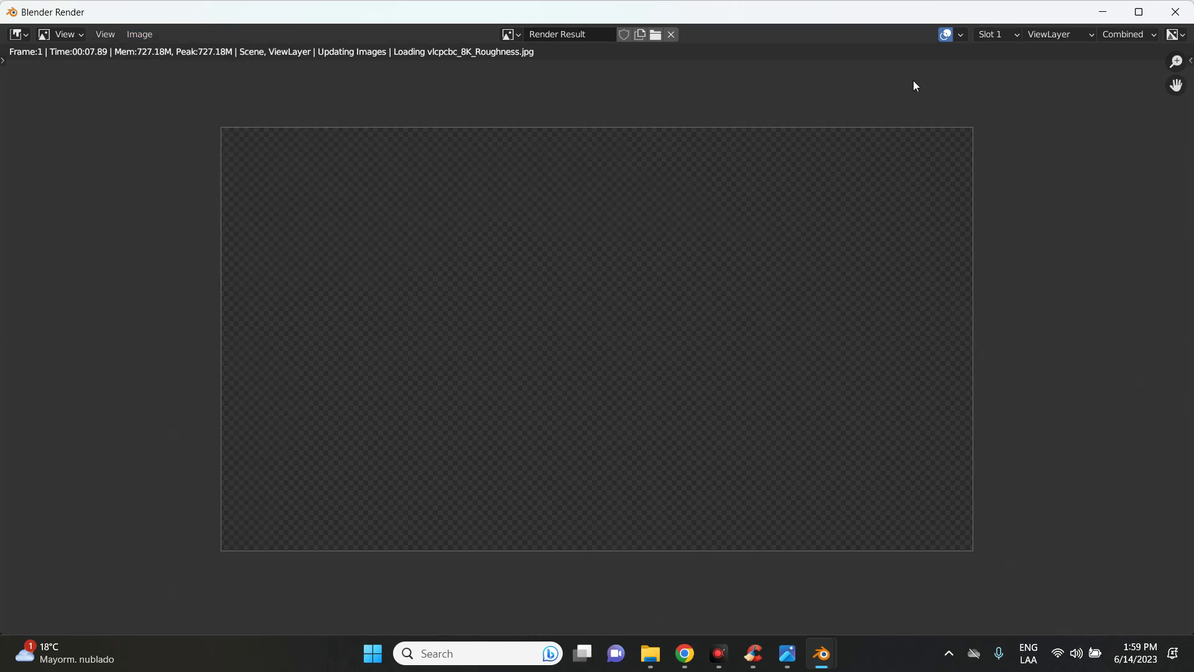
click(658, 668)
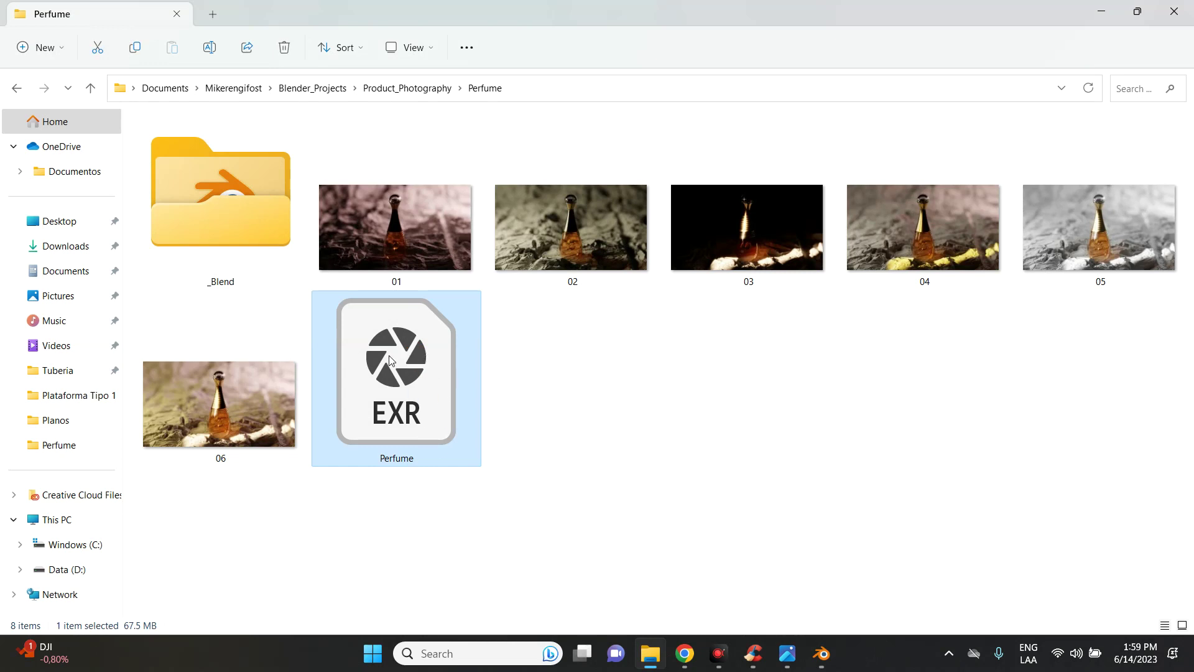
click(1101, 11)
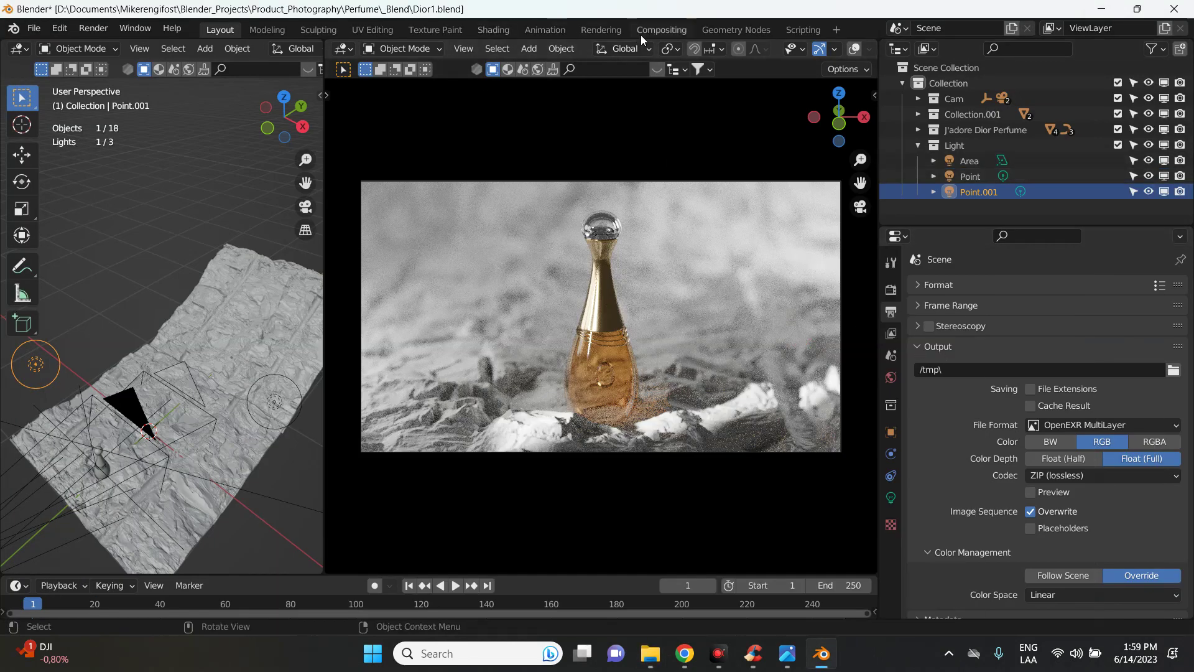
Switch to the Compositing workspace, frame all nodes and move Render Layers right
click(663, 33)
scroll(743, 210, down, 2)
scroll(658, 291, up, 3)
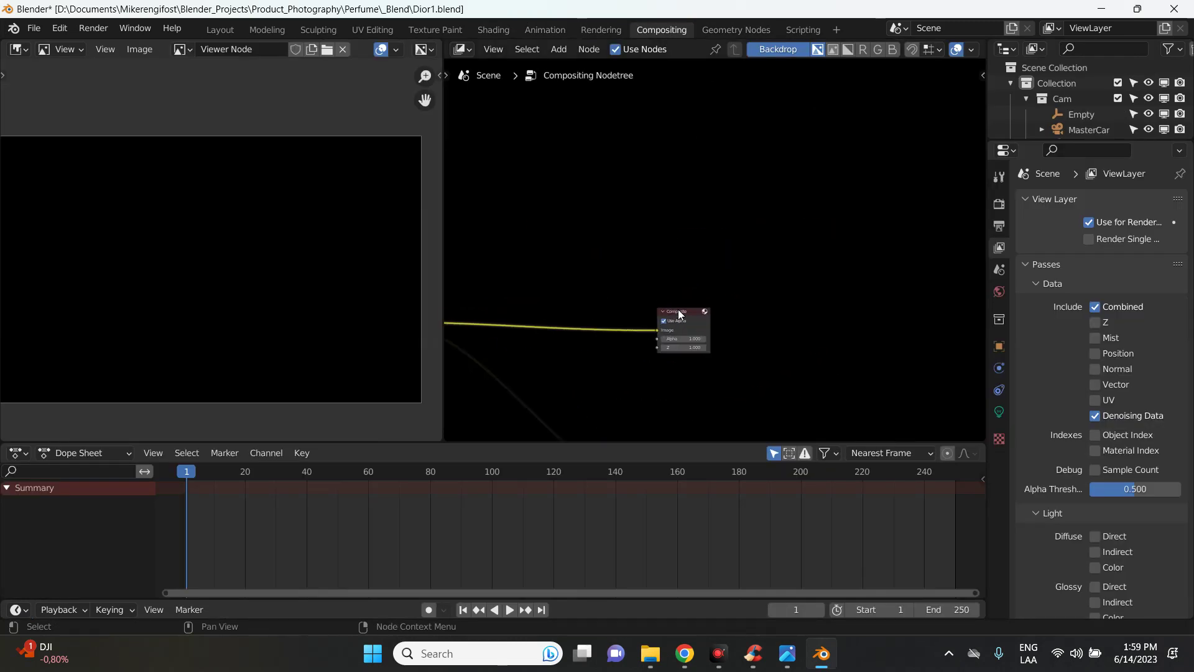
key(Home)
drag(567, 216, 606, 215)
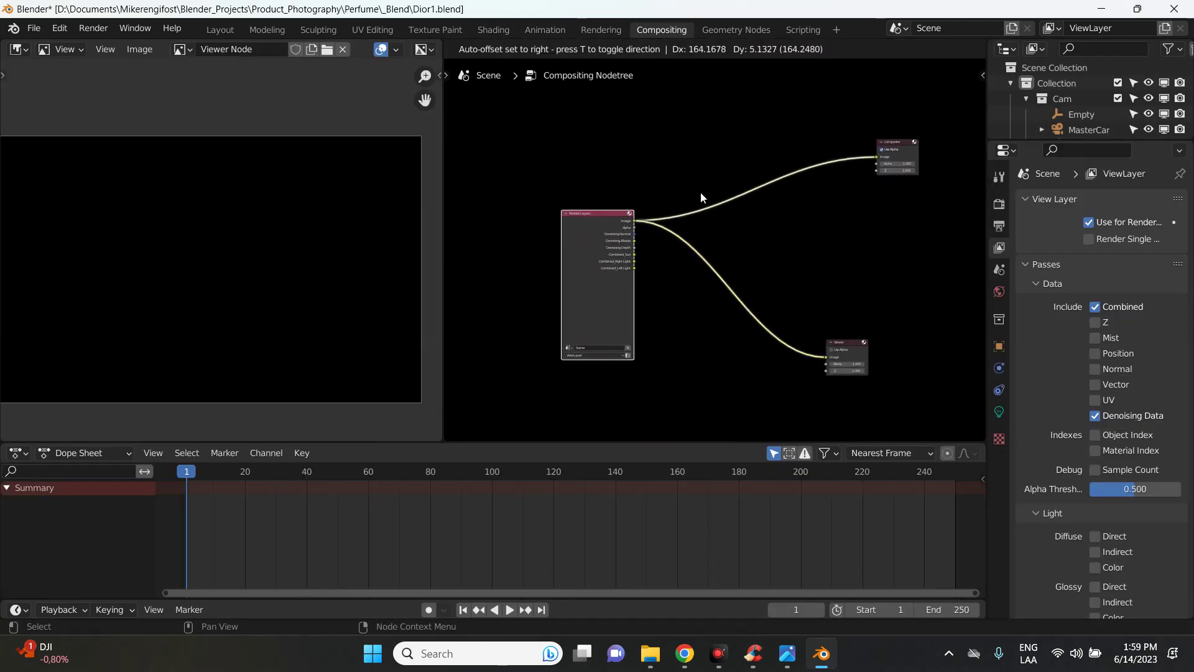
scroll(630, 229, up, 1)
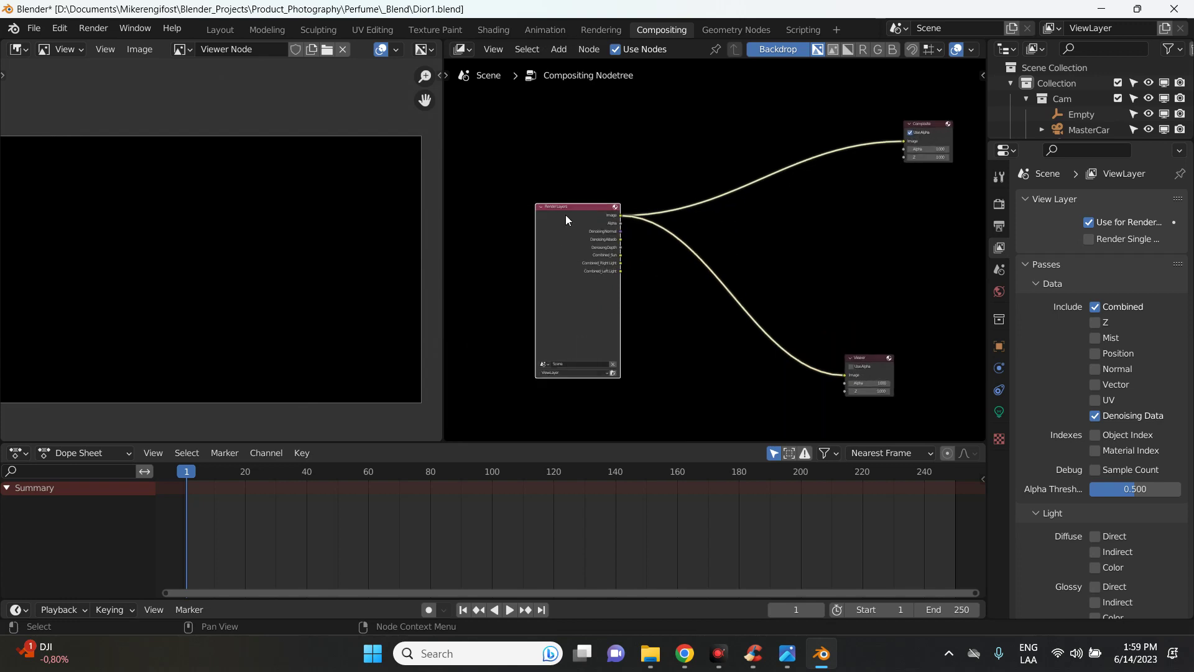
scroll(553, 237, up, 2)
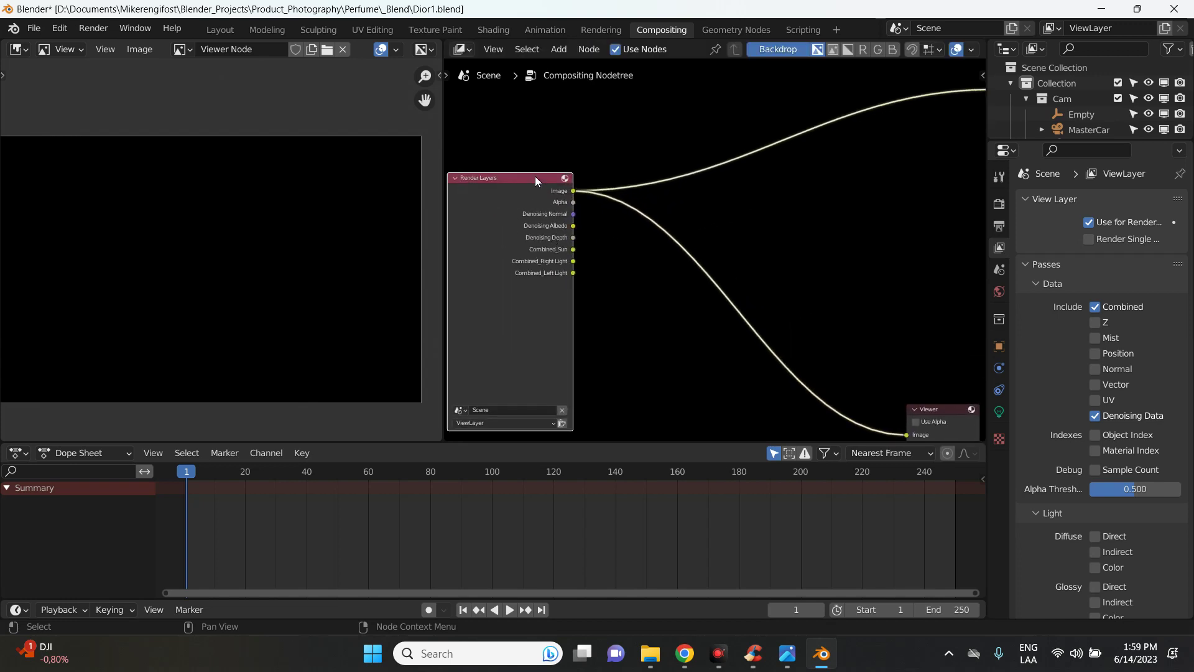
scroll(536, 183, down, 1)
drag(570, 207, 680, 167)
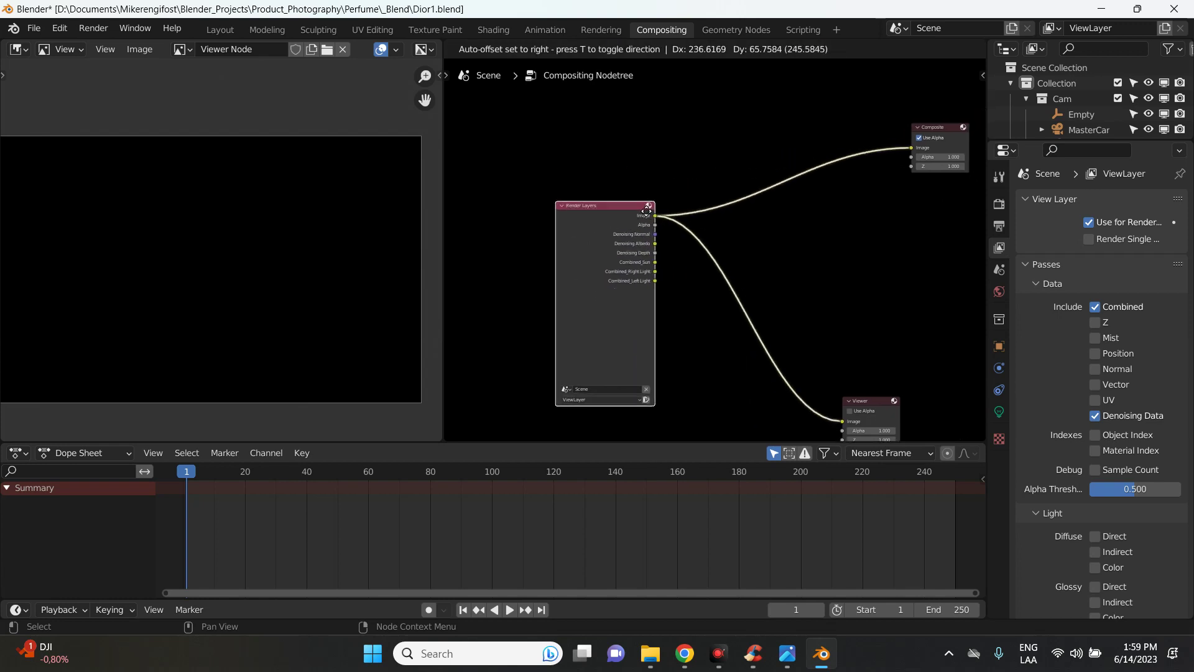
scroll(712, 250, down, 1)
Move the Viewer node up beside Composite and frame all three nodes
drag(905, 116, 731, 419)
click(841, 372)
drag(842, 373, 904, 241)
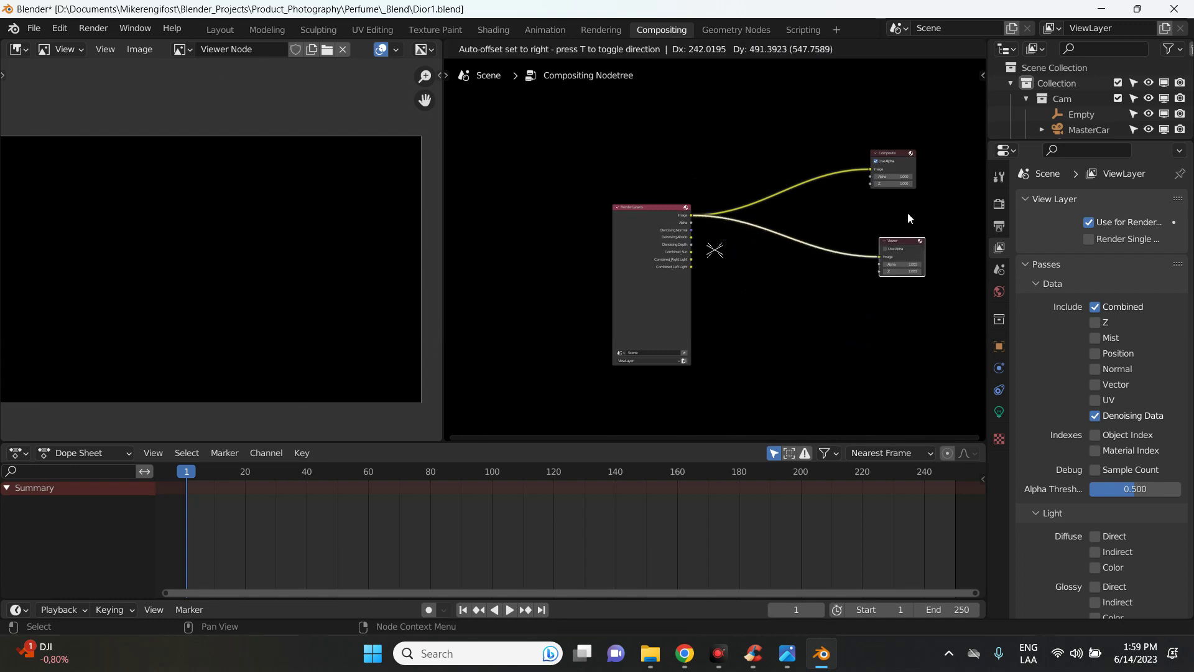
scroll(905, 241, up, 2)
middle_drag(905, 241, 692, 260)
key(Home)
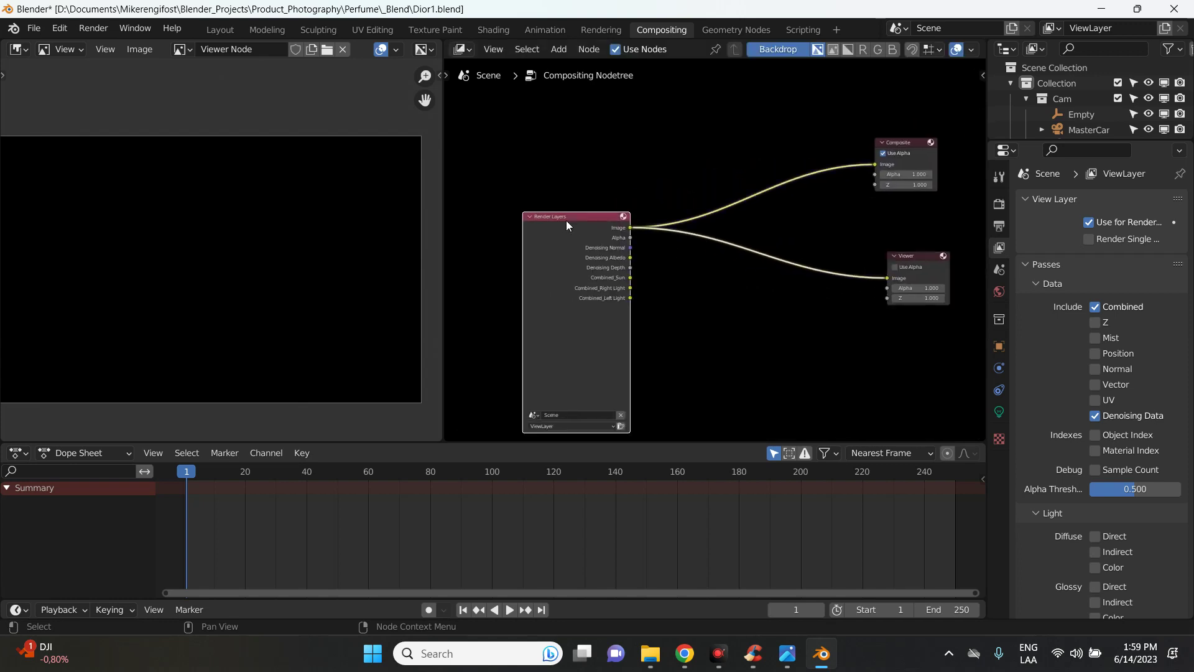
Replace Render Layers with an Image node linked to Composite and Viewer
key(x)
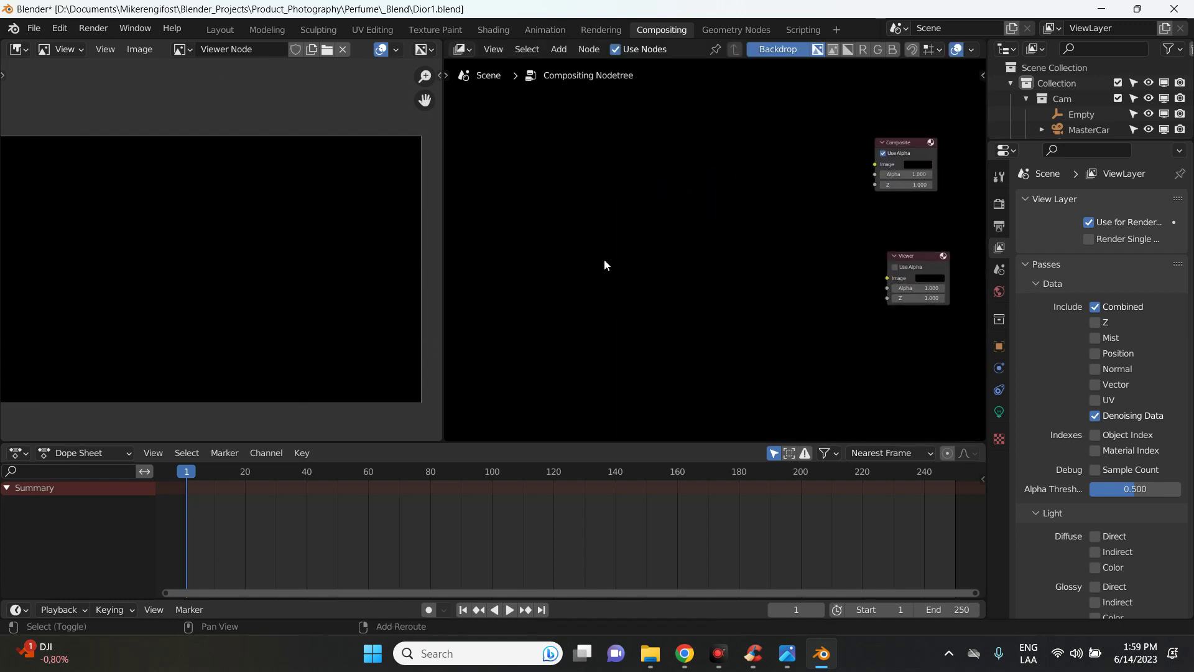
key(shift+a)
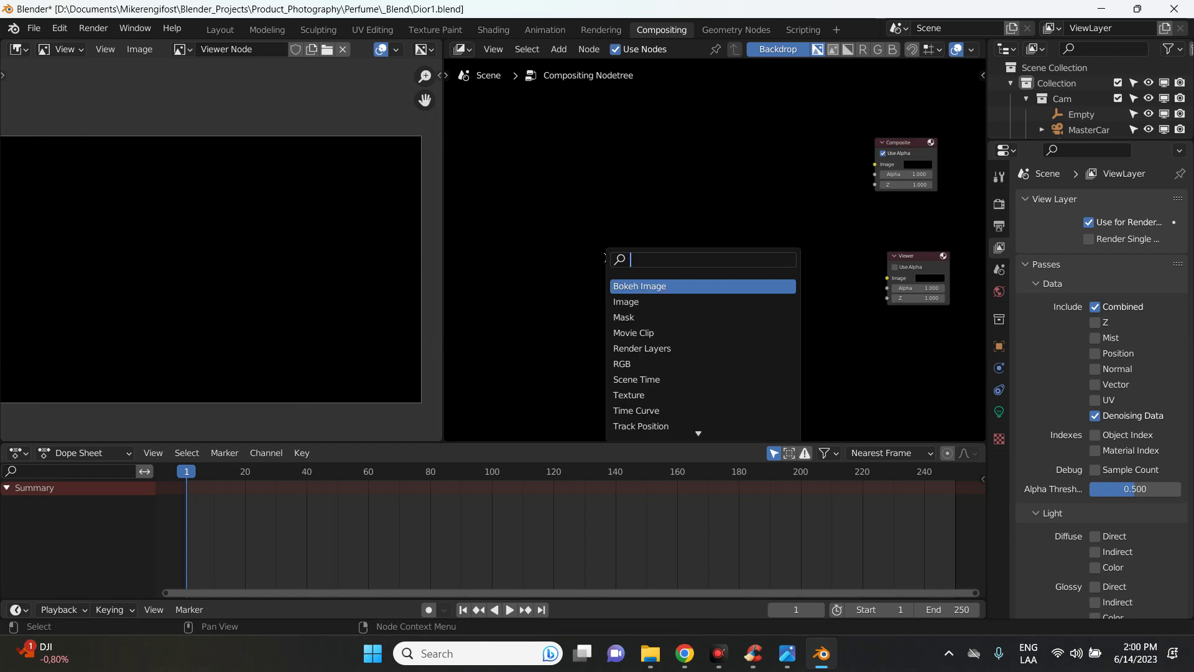
text(ima)
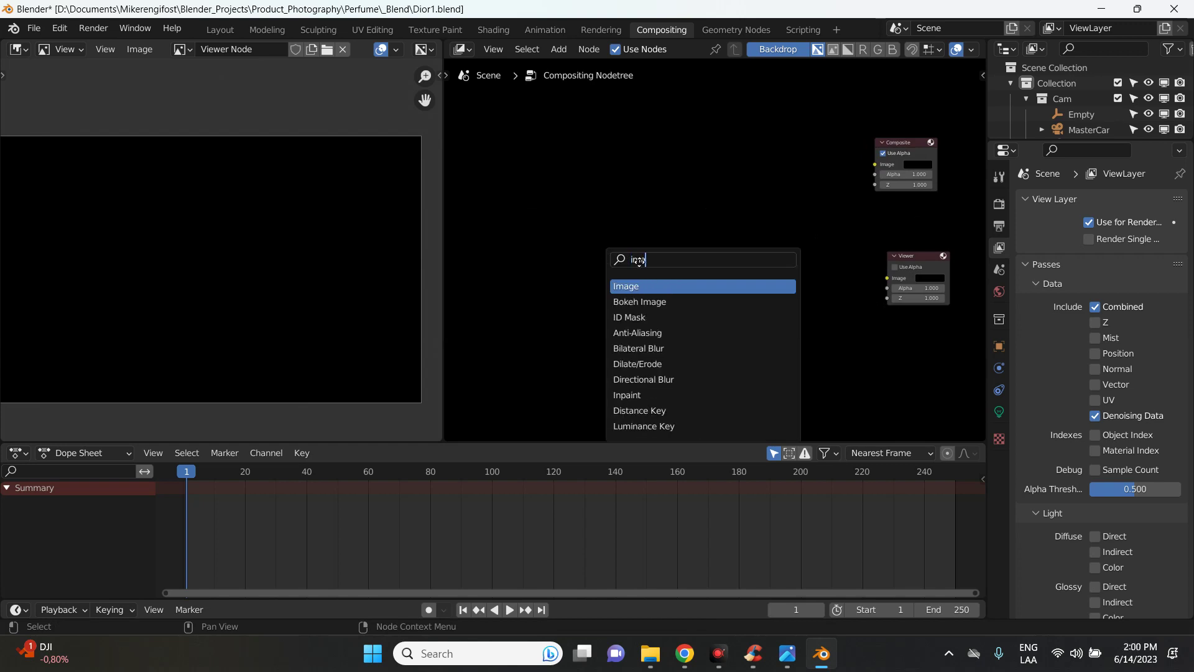
key(Return)
click(567, 261)
drag(551, 237, 847, 162)
drag(551, 238, 860, 304)
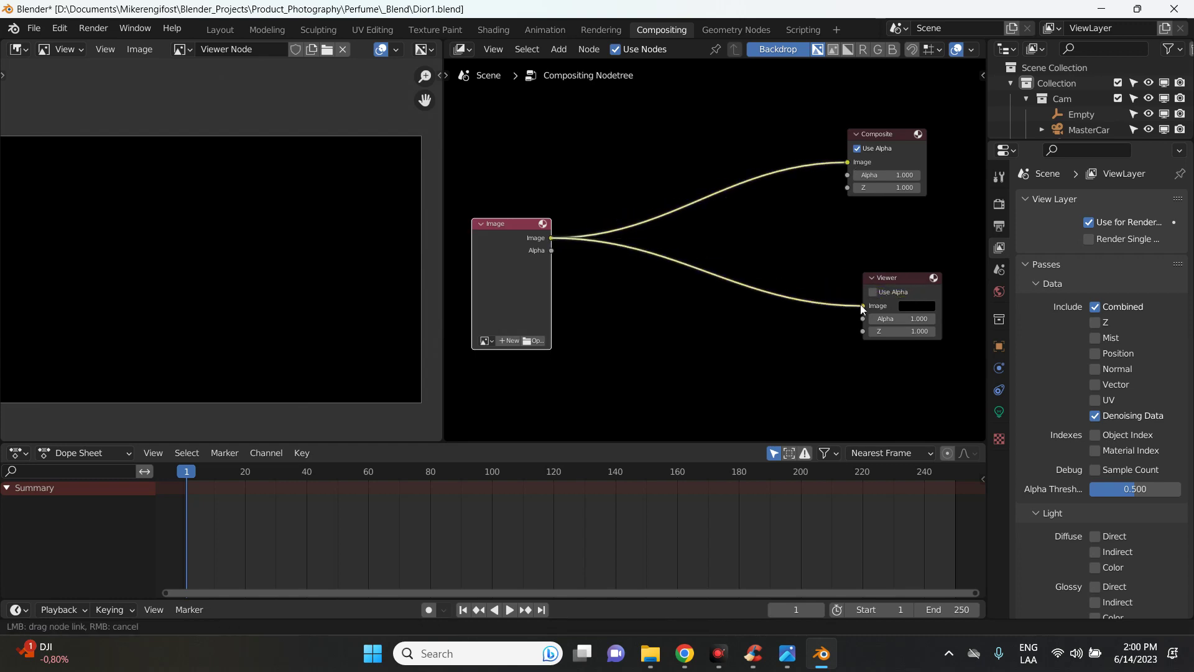
Load Perfume.exr into the Image node and link its Combined pass to Composite and Viewer
click(532, 340)
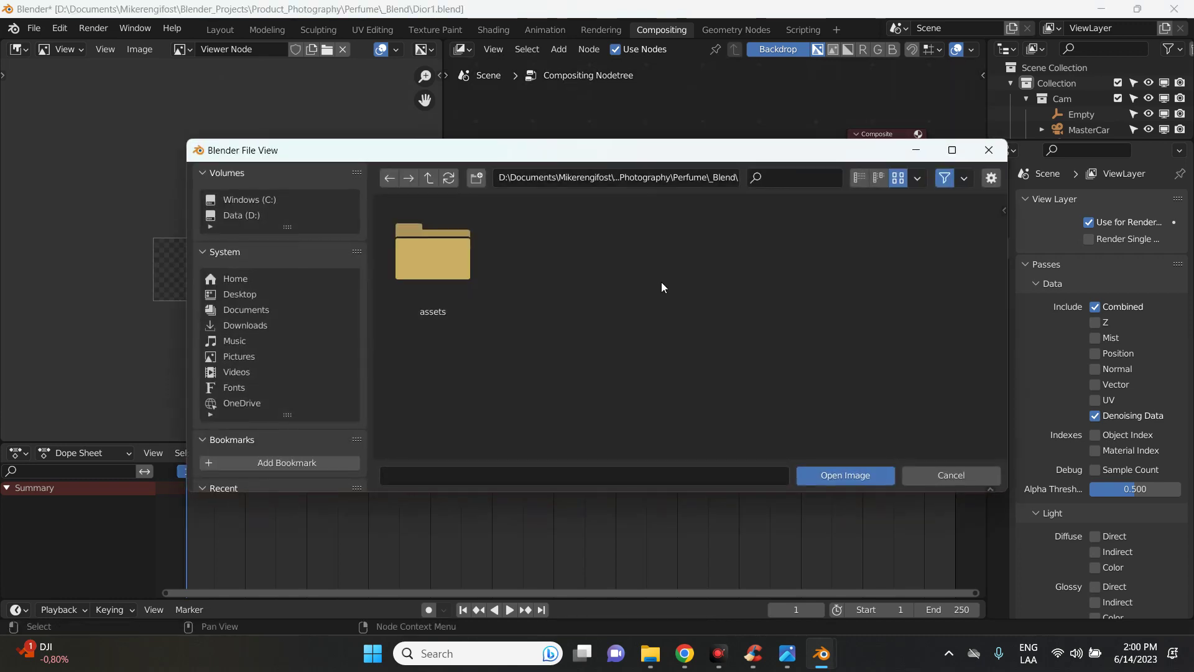
click(434, 177)
double_click(667, 379)
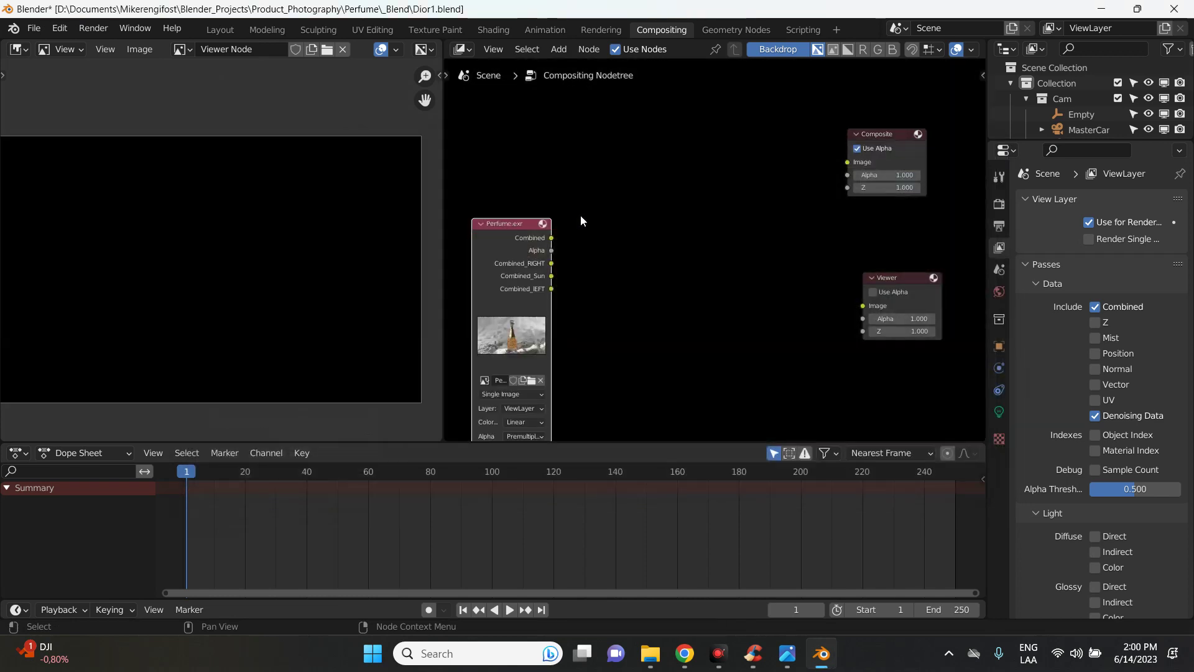
drag(523, 221, 849, 162)
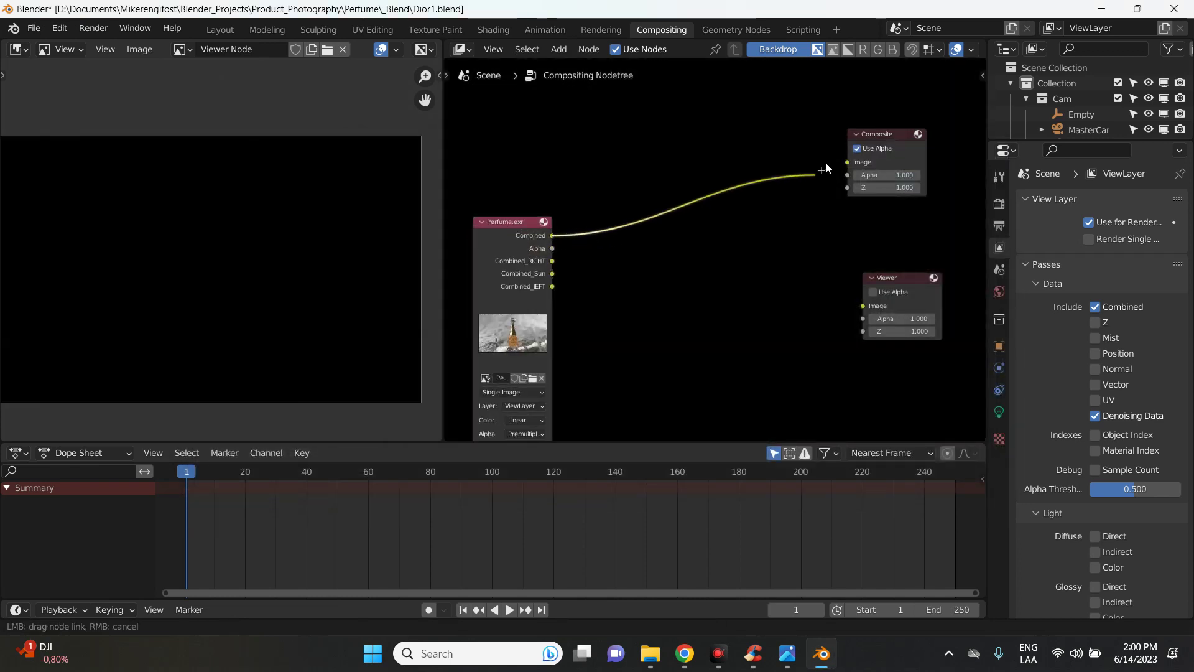
drag(552, 235, 863, 305)
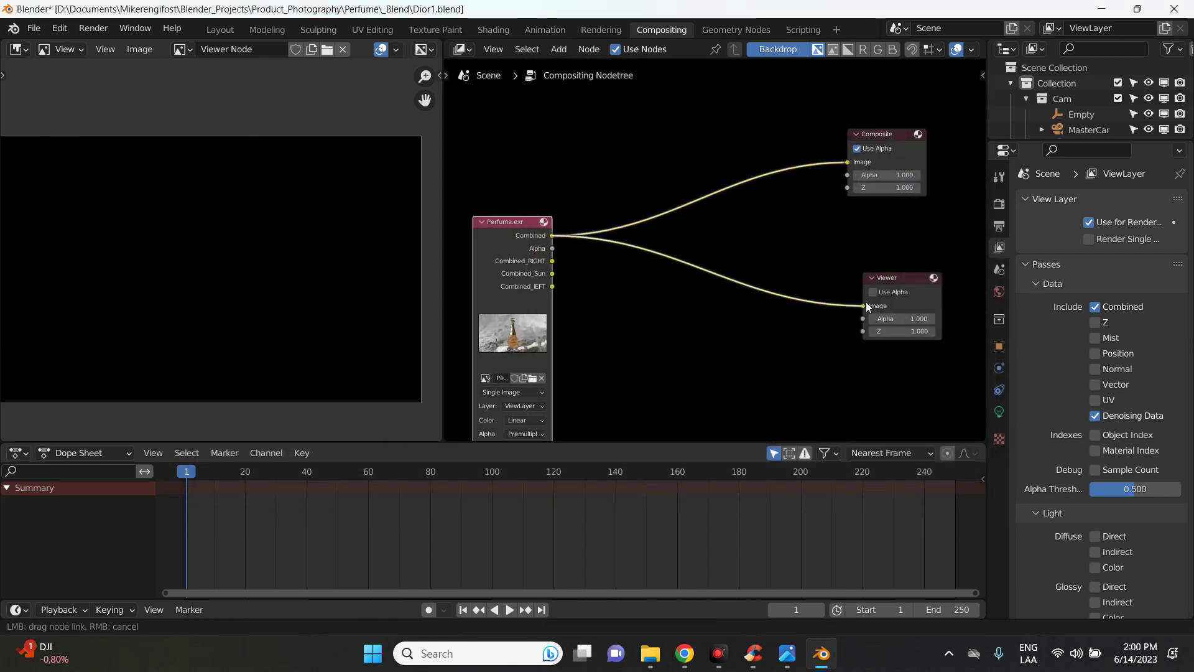
Shift the Perfume.exr node left and join the image preview area into the node editor
scroll(663, 222, down, 1)
scroll(663, 221, down, 3)
drag(625, 225, 557, 223)
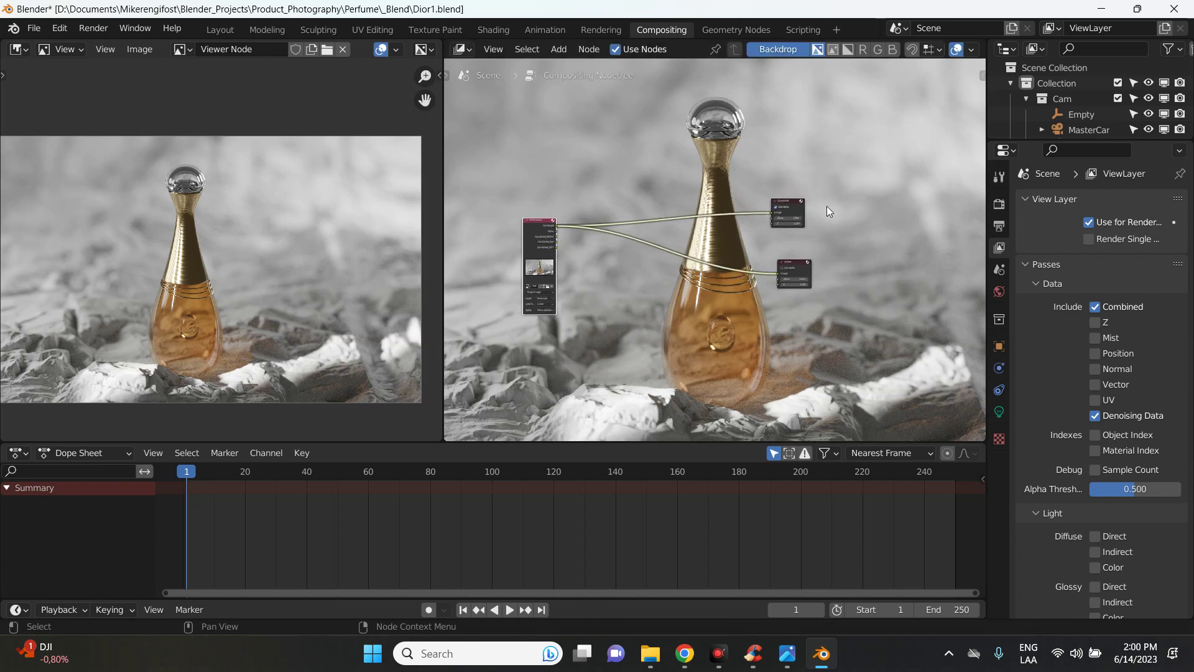
scroll(683, 176, down, 1)
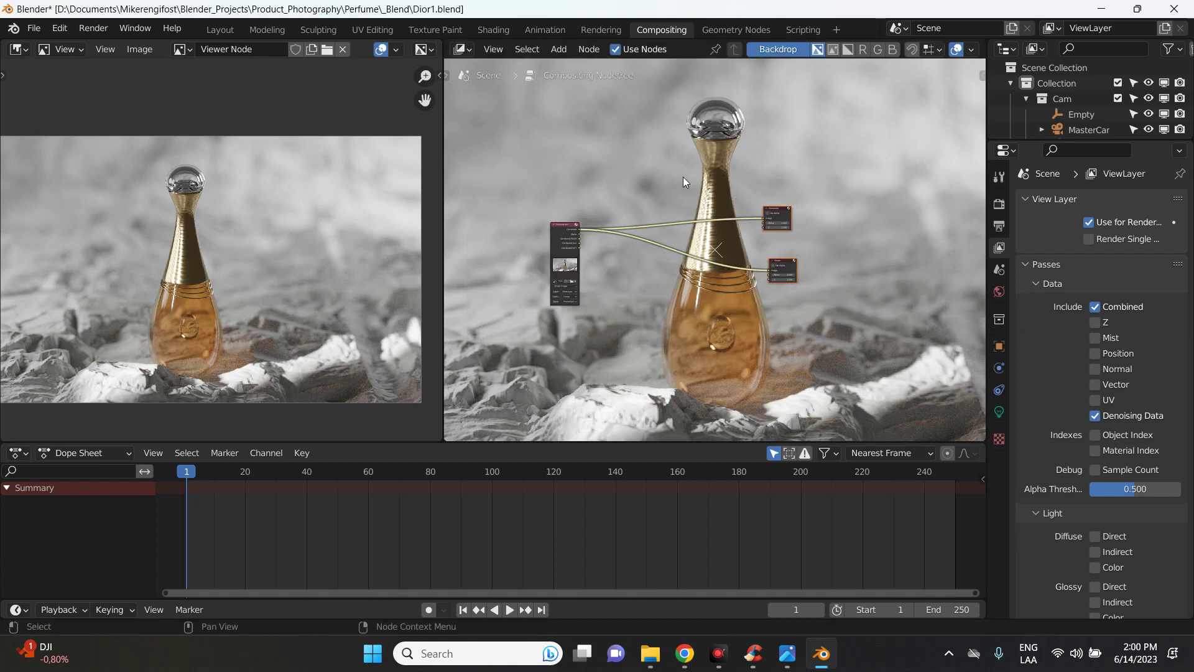
right_click(444, 142)
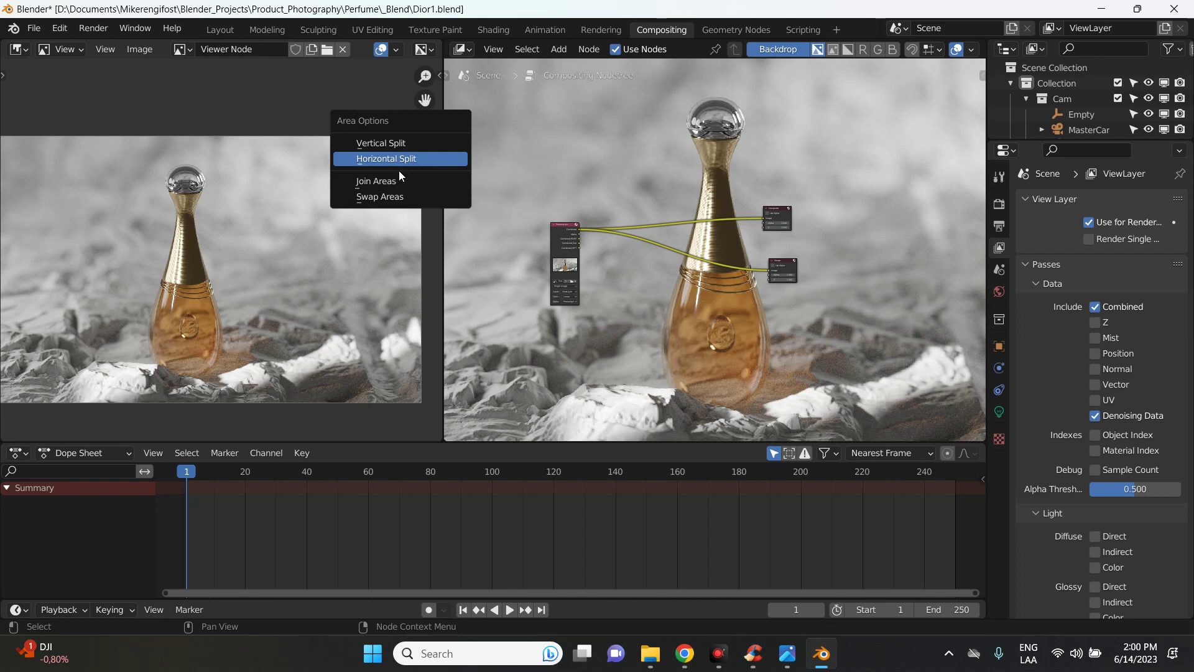
click(373, 178)
click(539, 229)
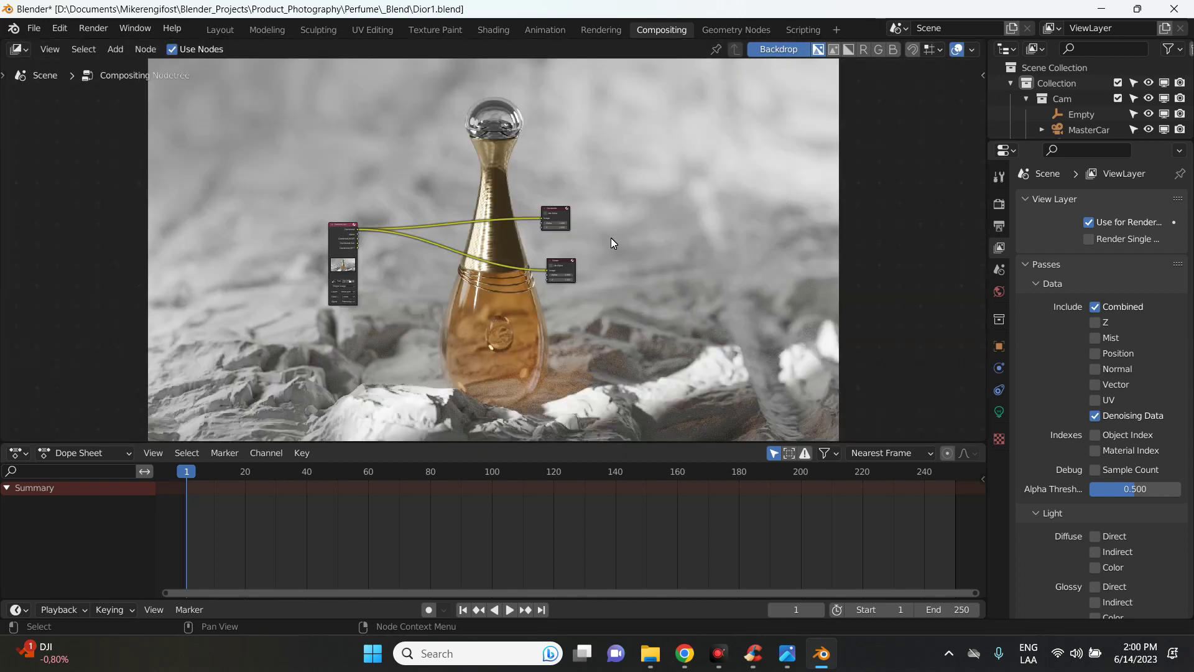
Resize the backdrop preview image with V and Alt+V
key(v)
key(alt+v)
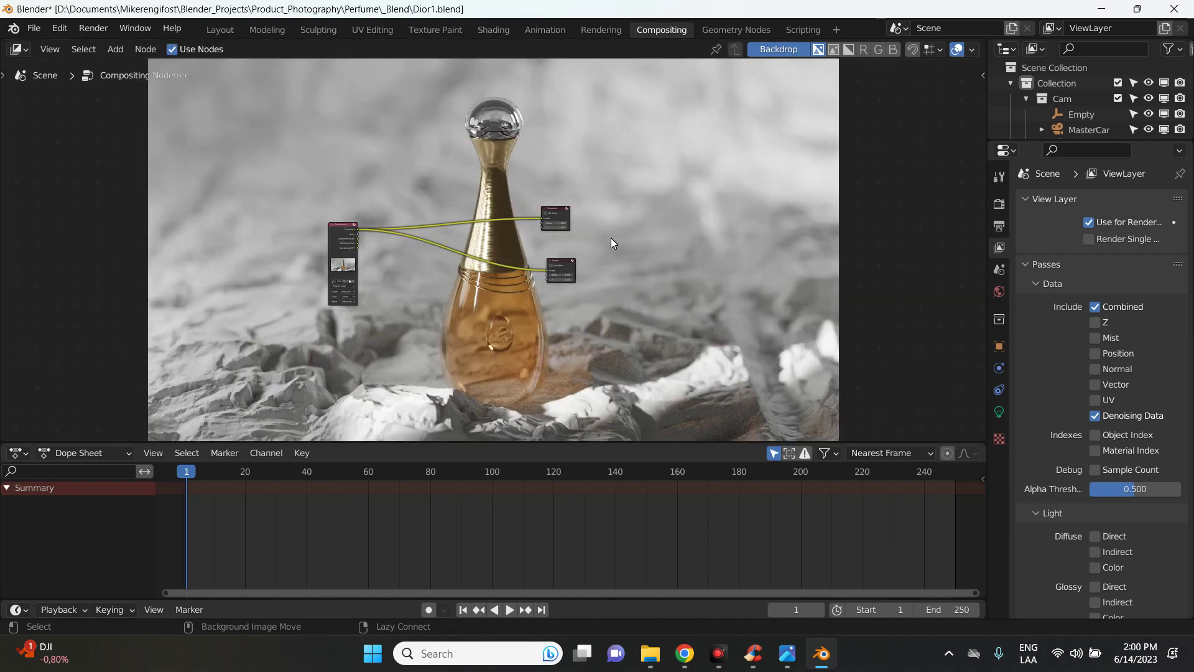
key(alt+v)
key(alt+v)
key(v)
key(v)
key(v)
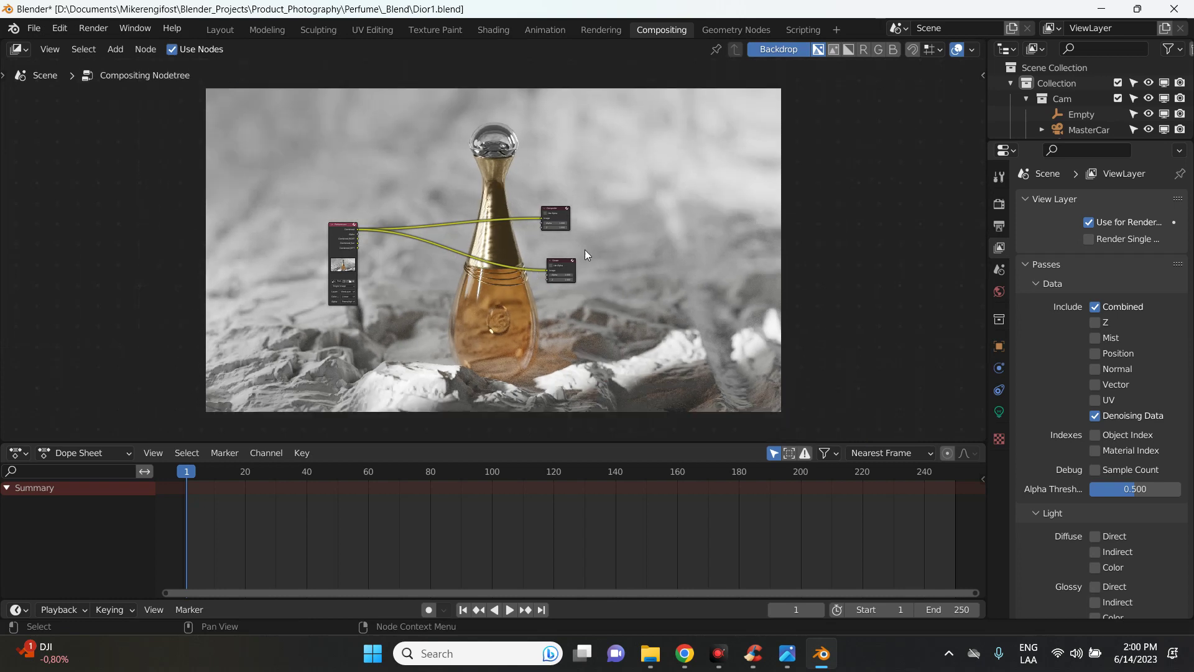
scroll(559, 273, up, 2)
scroll(507, 297, up, 2)
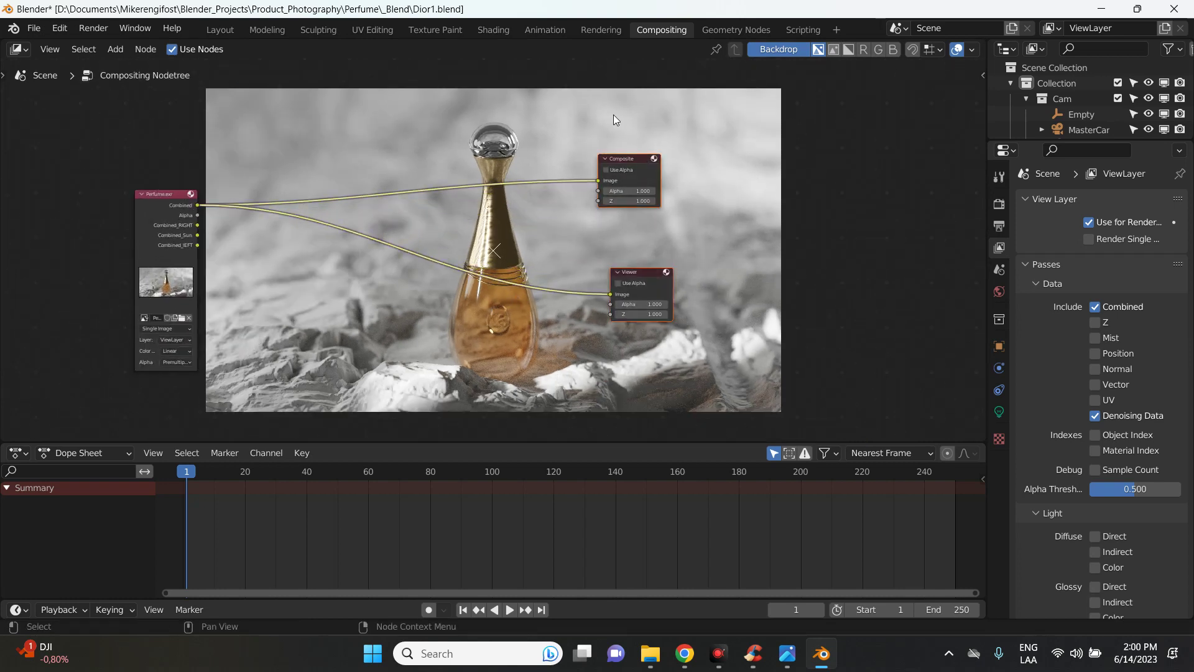
Rearrange the Composite, Viewer and Perfume.exr nodes around the backdrop image
drag(626, 163, 809, 141)
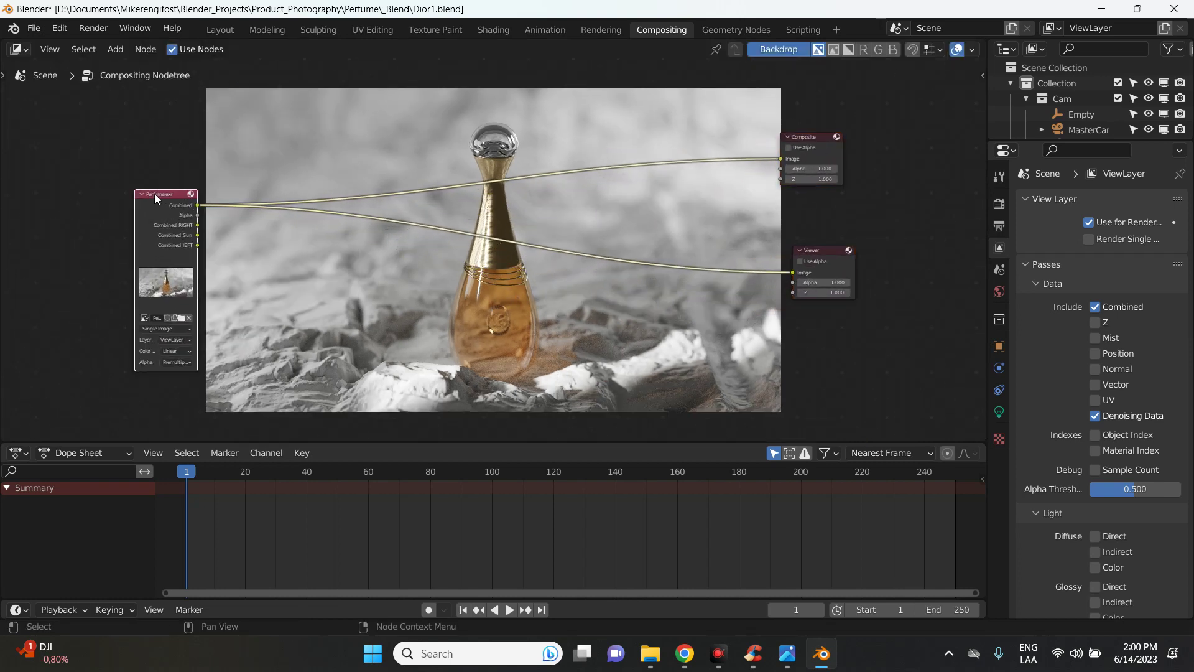
drag(154, 193, 249, 185)
scroll(446, 279, up, 1)
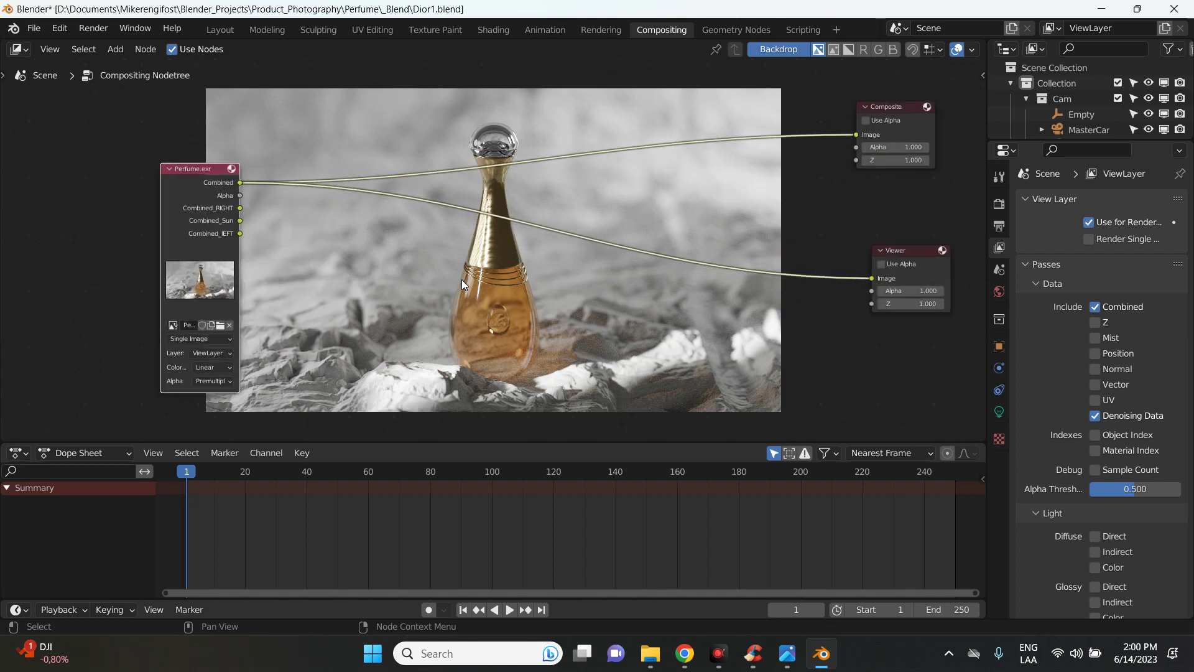
scroll(464, 278, down, 1)
scroll(438, 247, up, 1)
scroll(498, 250, down, 1)
click(833, 261)
drag(814, 146, 723, 112)
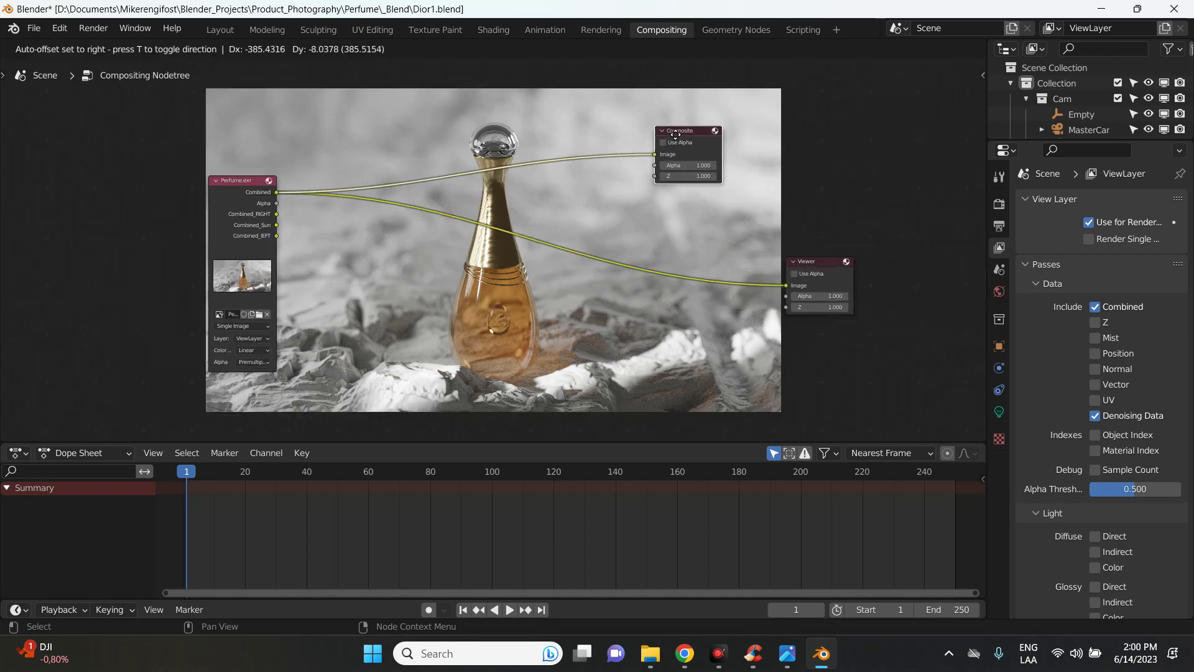
drag(814, 261, 744, 340)
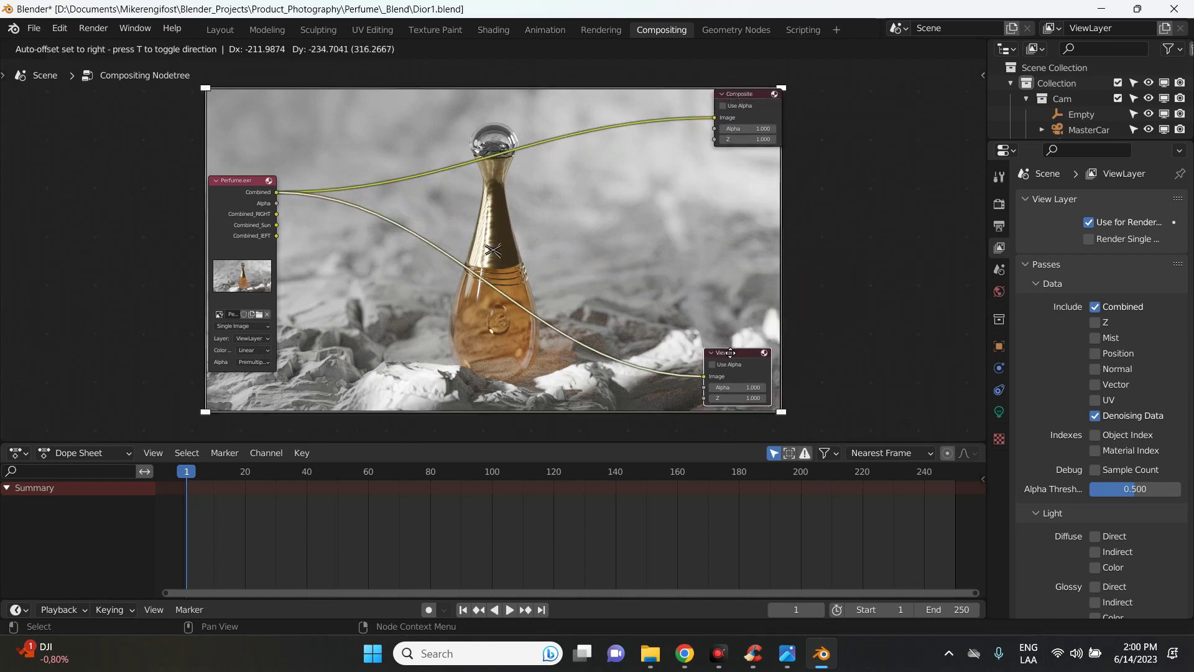
drag(238, 176, 237, 123)
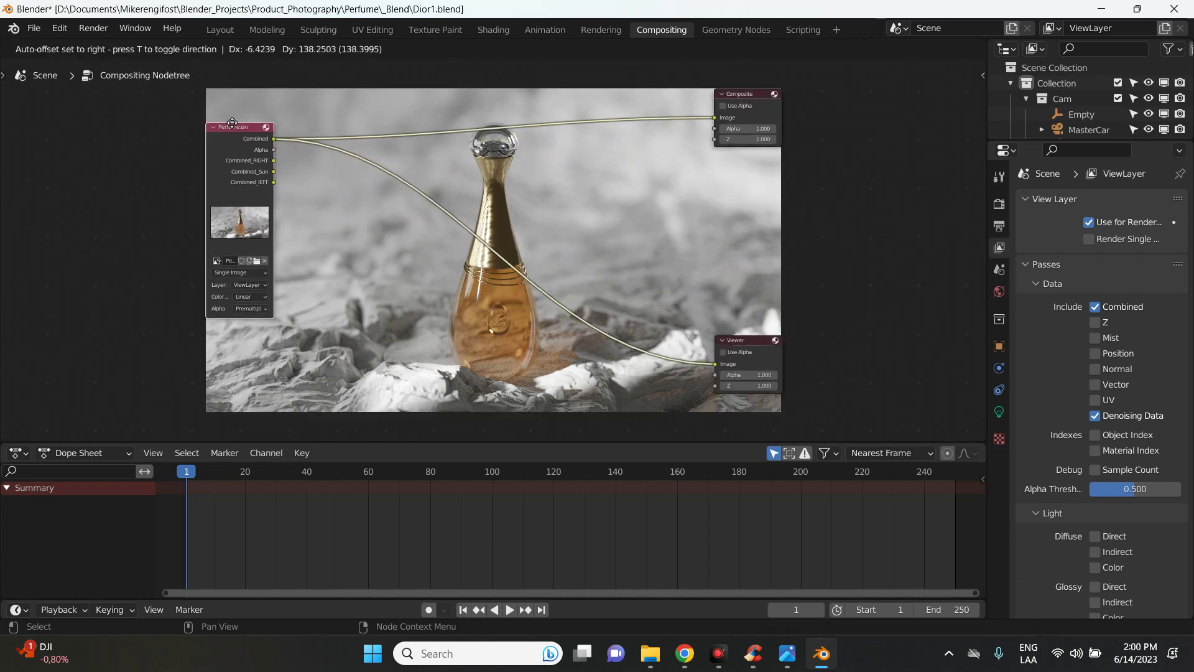
scroll(264, 180, up, 2)
scroll(211, 211, down, 1)
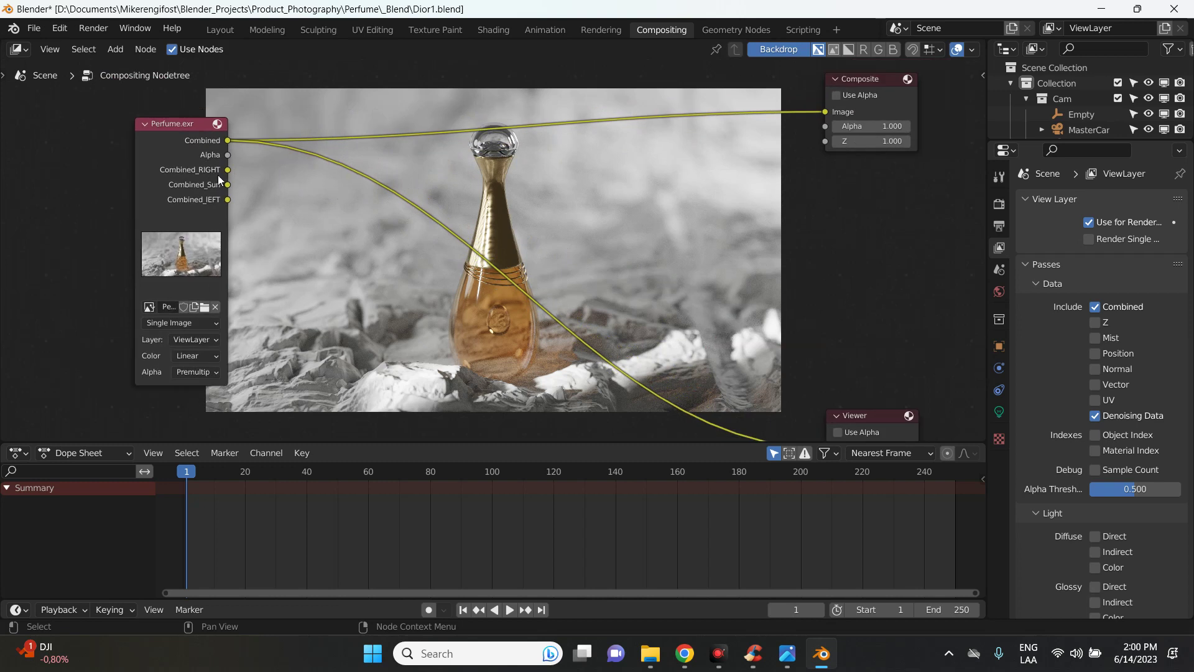
Move the Viewer up beside the image and feed it the Combined_RIGHT pass
drag(227, 170, 863, 408)
key(Escape)
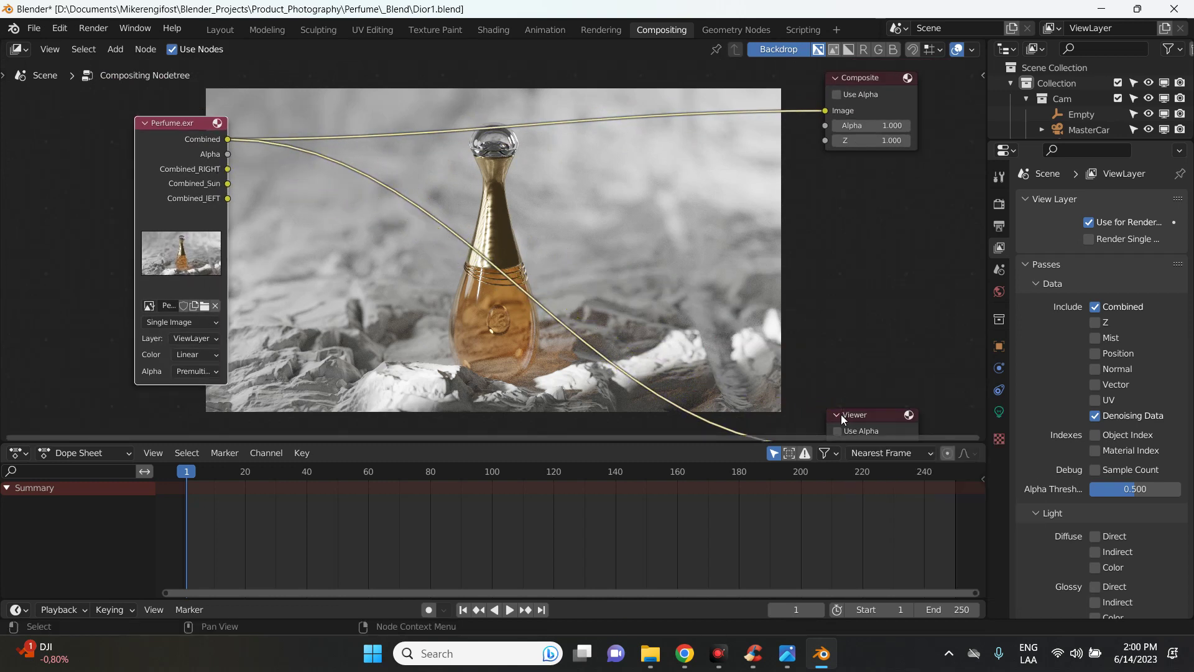
click(840, 414)
drag(859, 412, 772, 220)
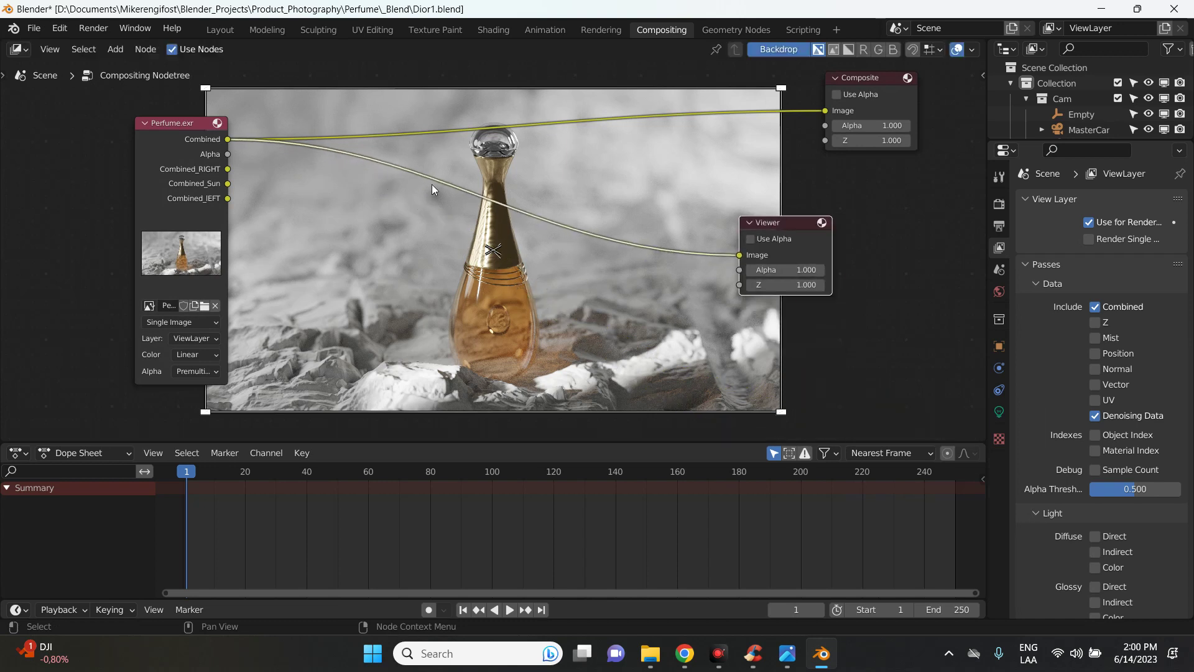
drag(227, 169, 739, 254)
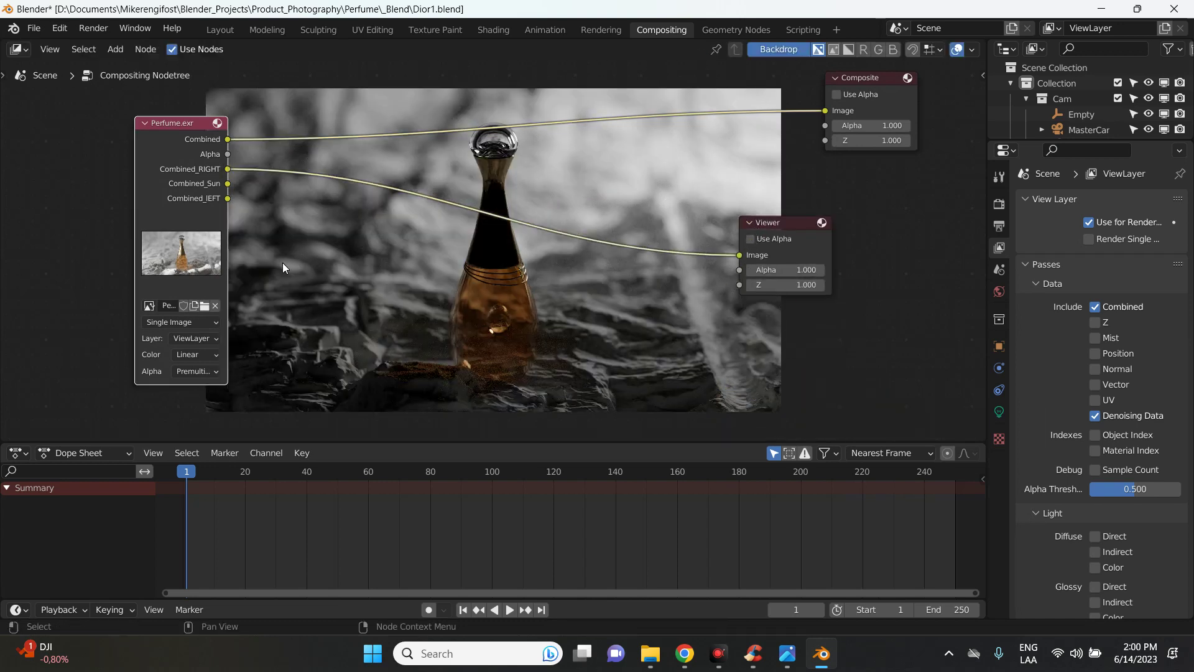
drag(227, 184, 740, 255)
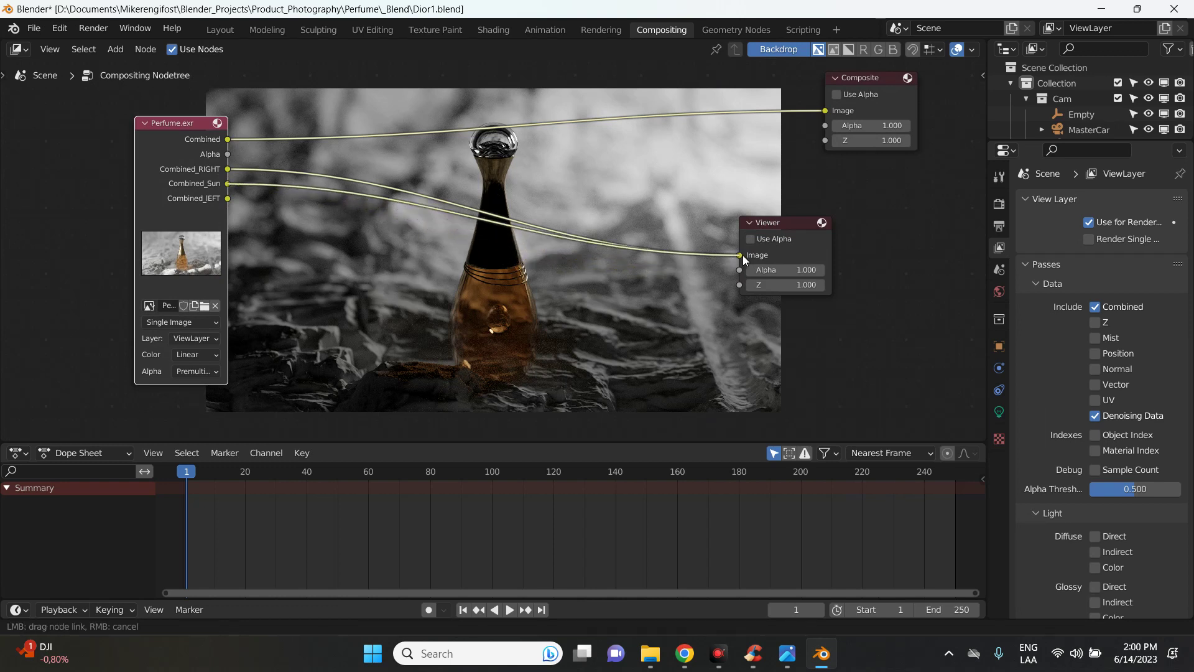
drag(228, 198, 749, 255)
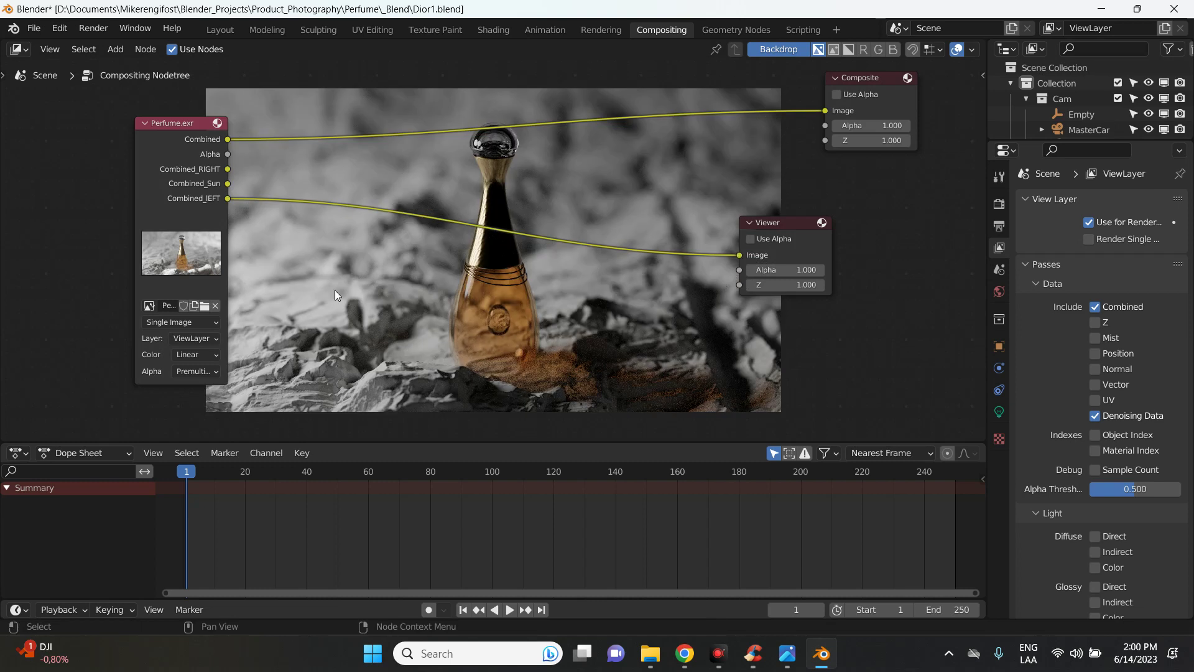
drag(227, 139, 740, 255)
key(alt+Tab)
key(Left)
key(Left)
key(Left)
key(Left)
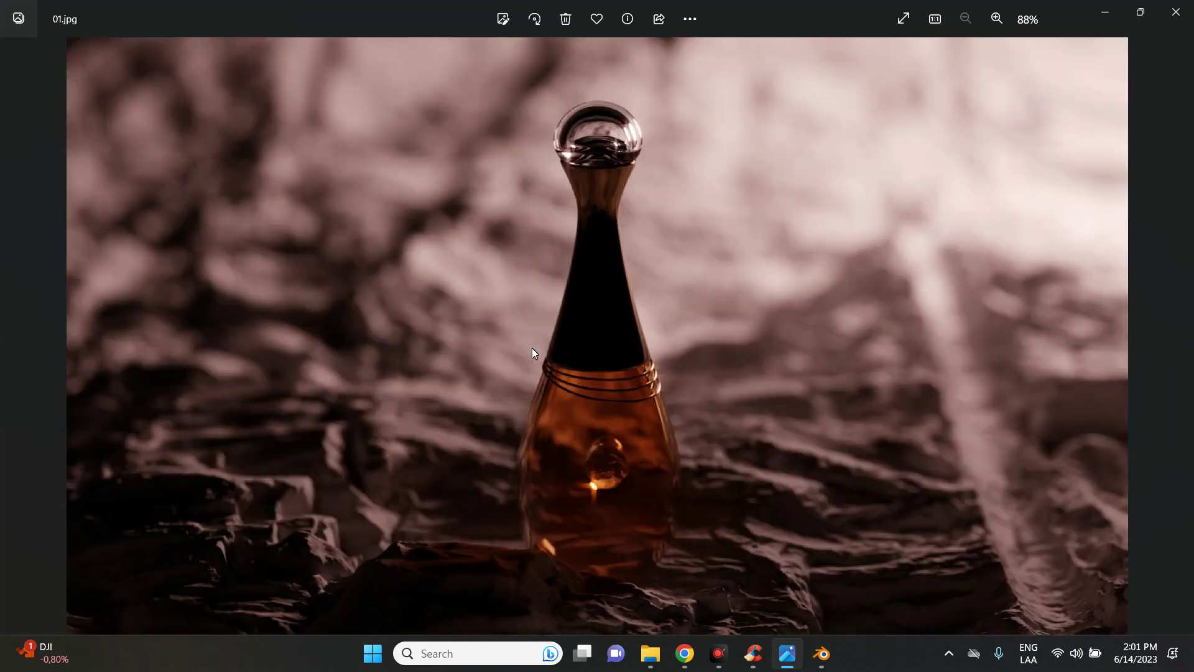
key(alt+Tab)
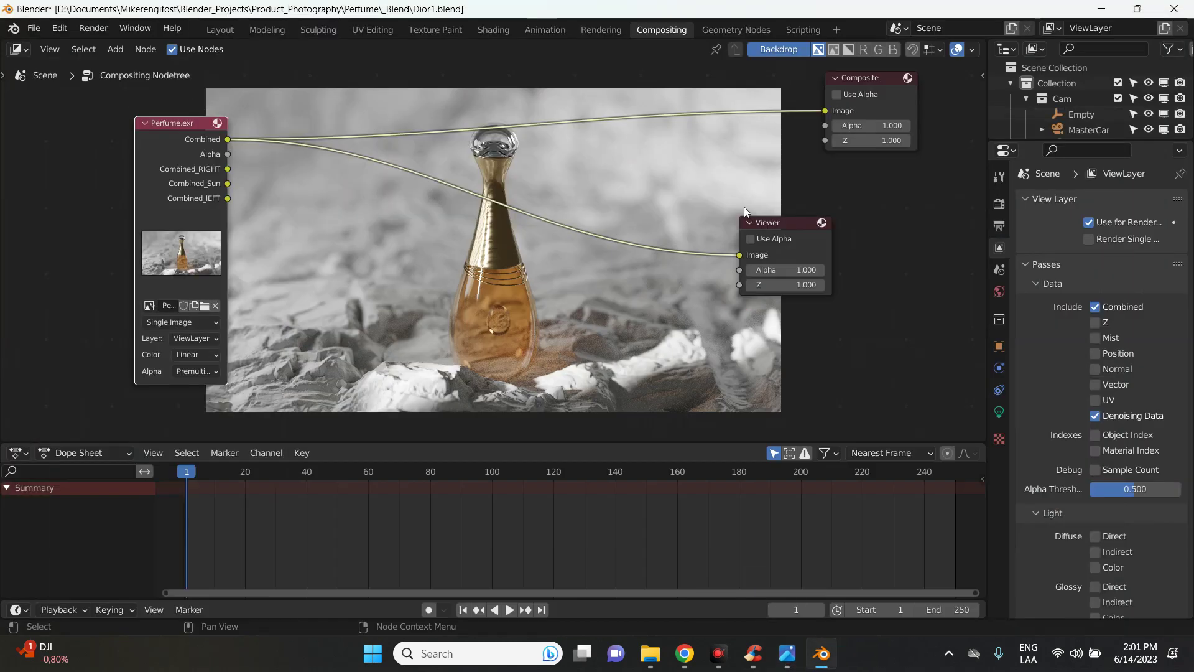
Add a Mix node to the compositor tree, with the Viewer nudged aside
drag(766, 226, 808, 239)
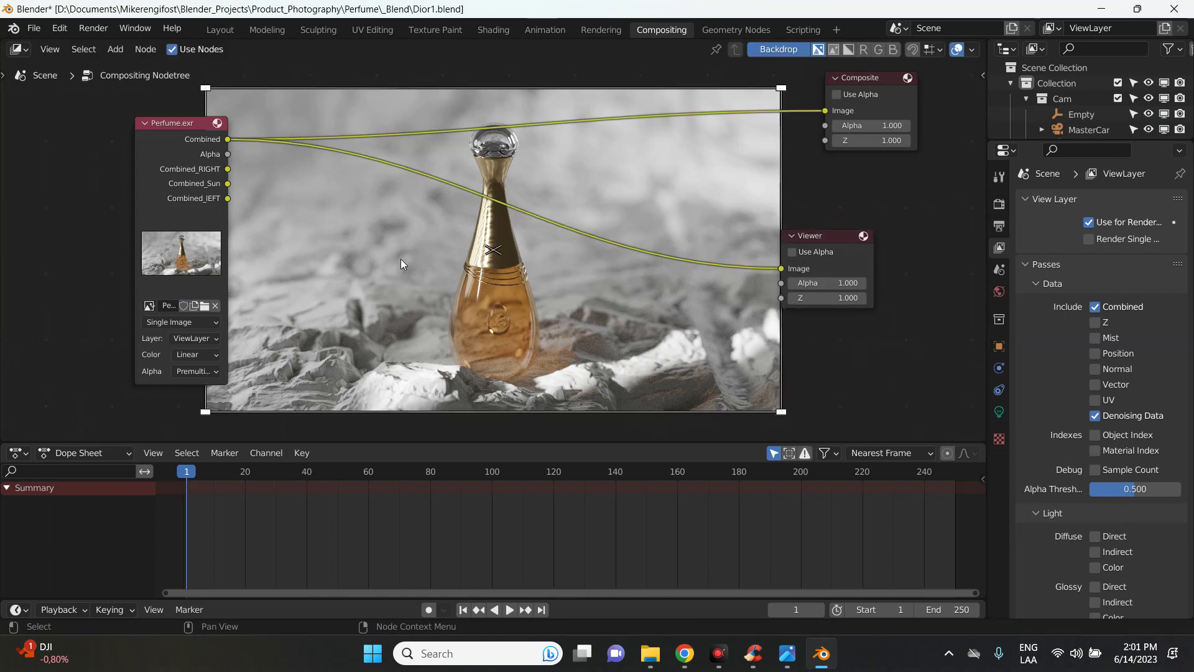
key(shift+a)
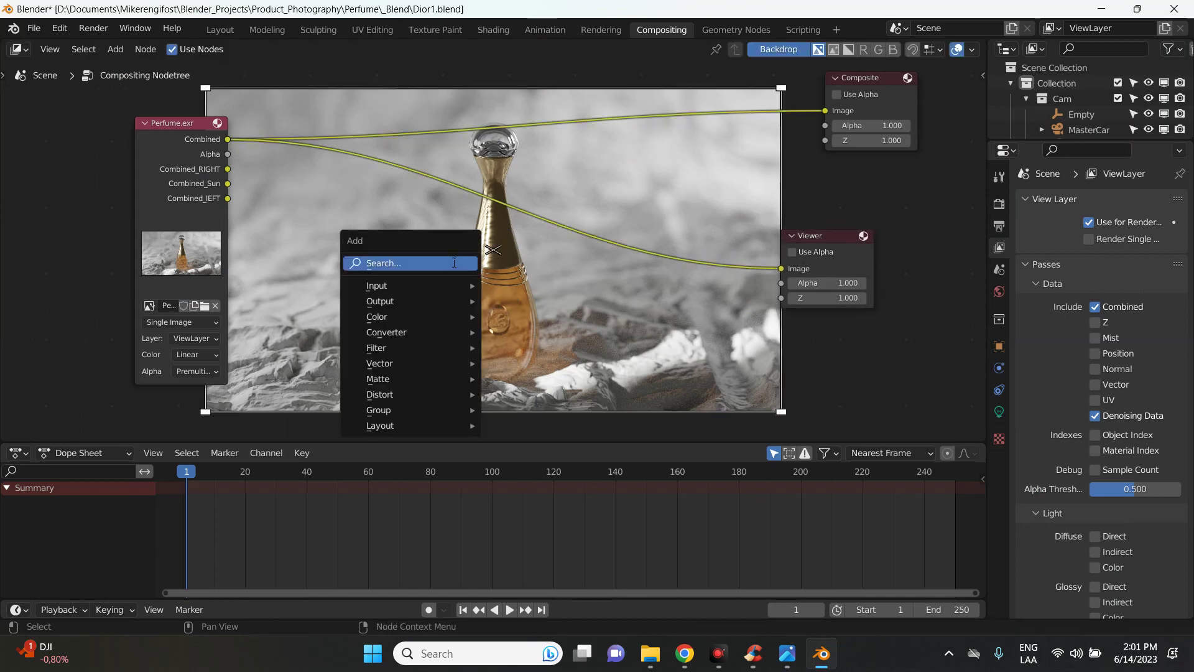
click(454, 262)
text(mi)
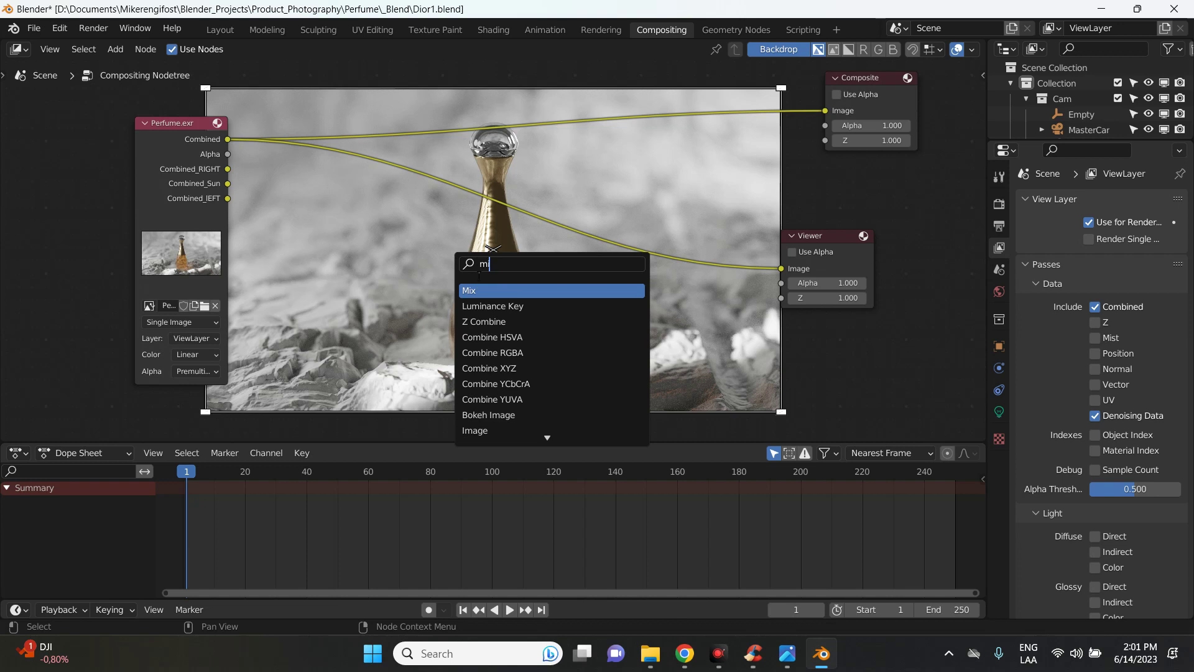
click(482, 290)
click(436, 286)
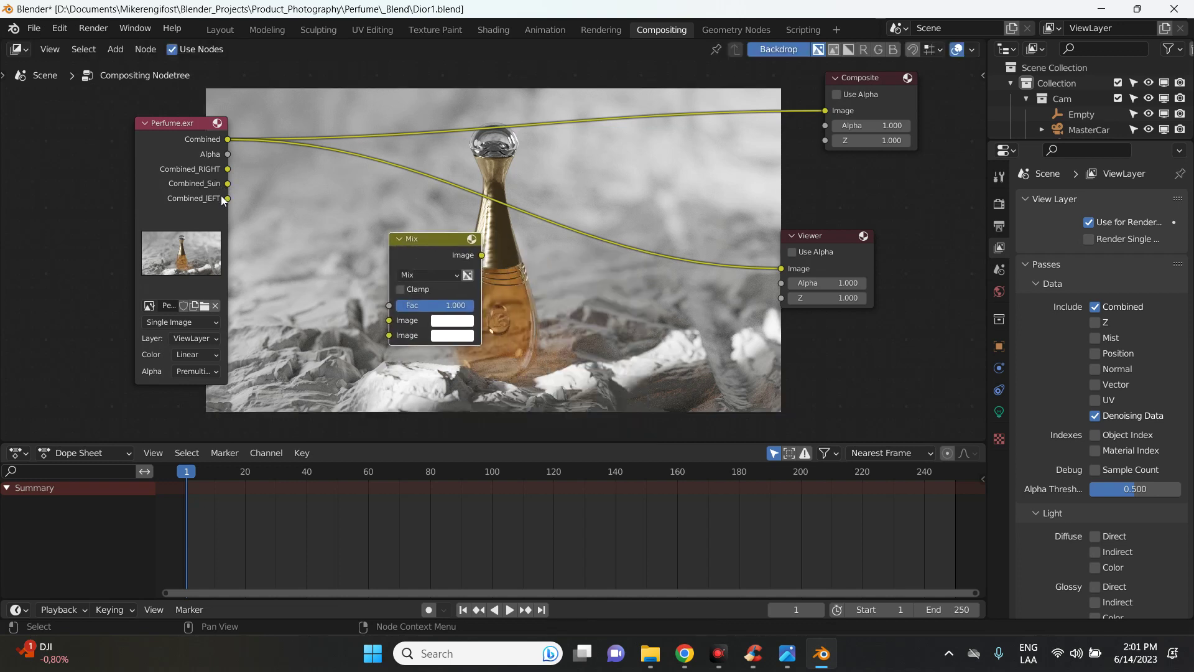
Feed Combined_RIGHT and Combined_lEFT into the Mix node, set it to Add, and send it to the Viewer
click(227, 175)
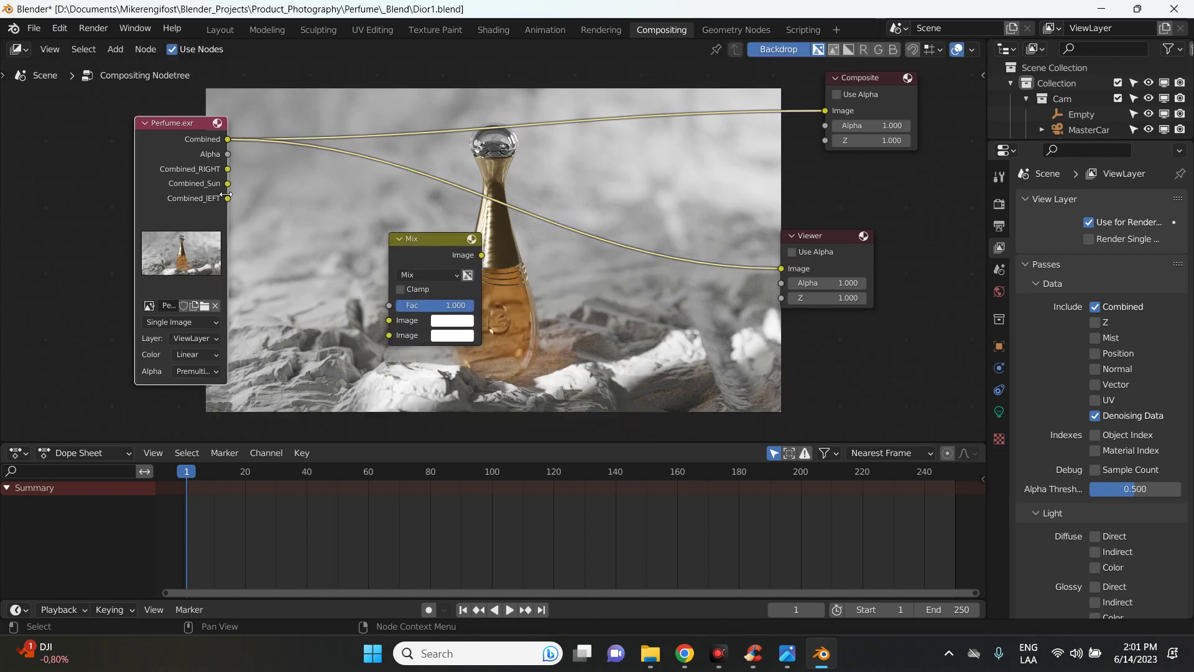
drag(228, 199, 389, 335)
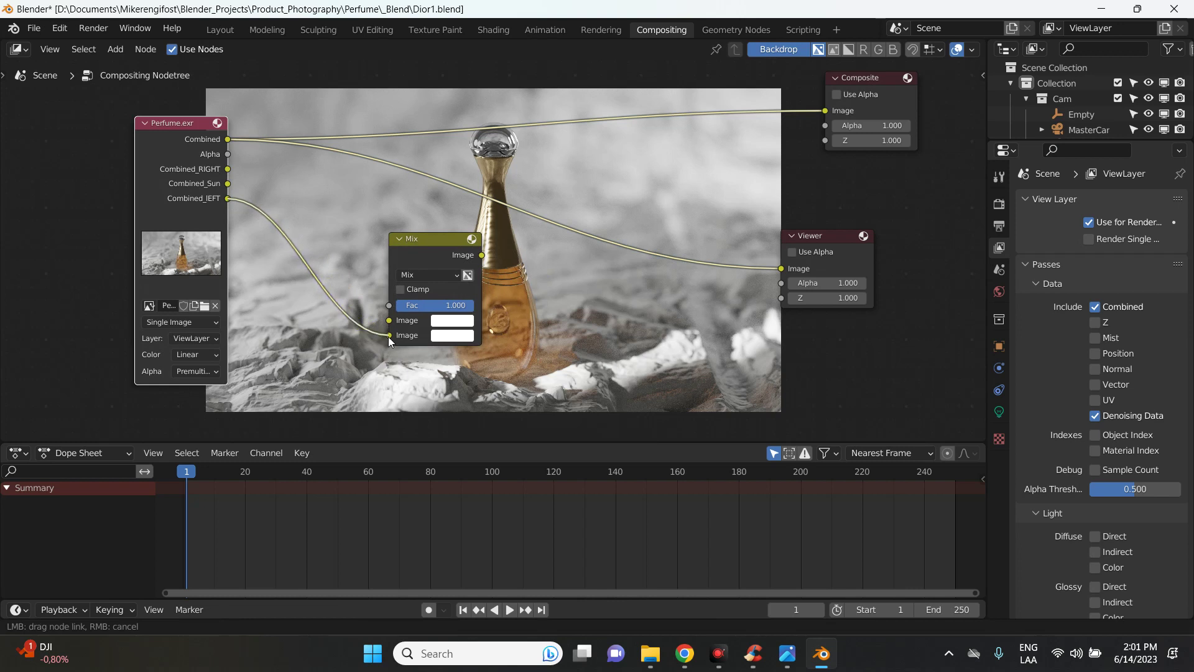
drag(228, 170, 389, 320)
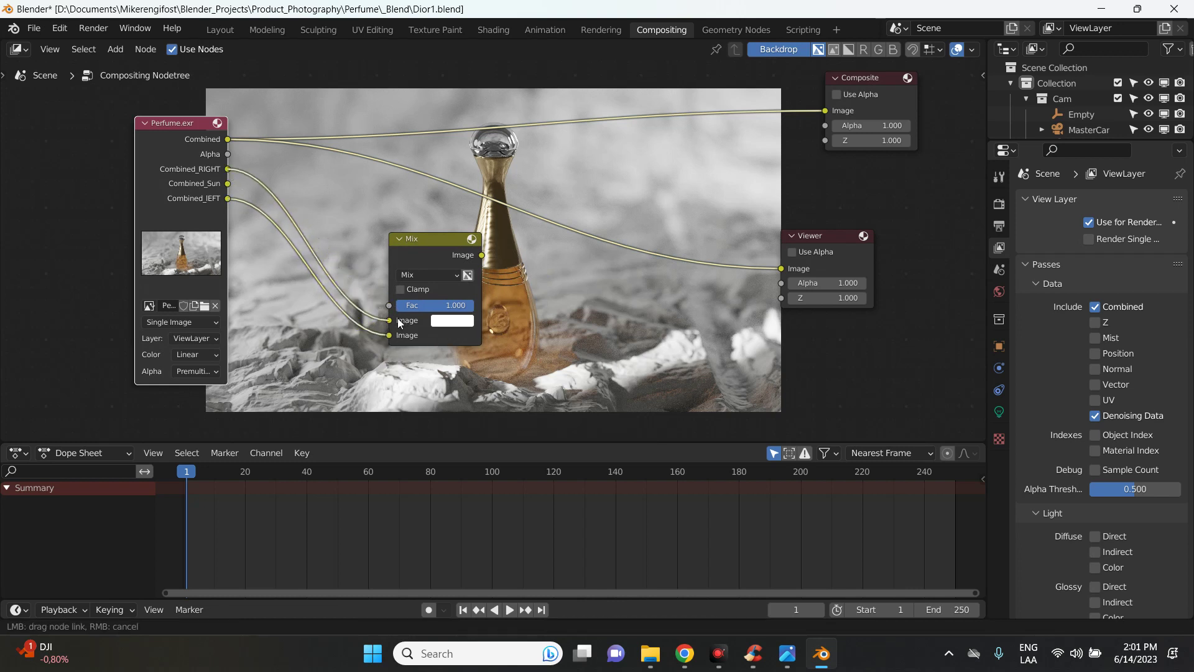
click(414, 275)
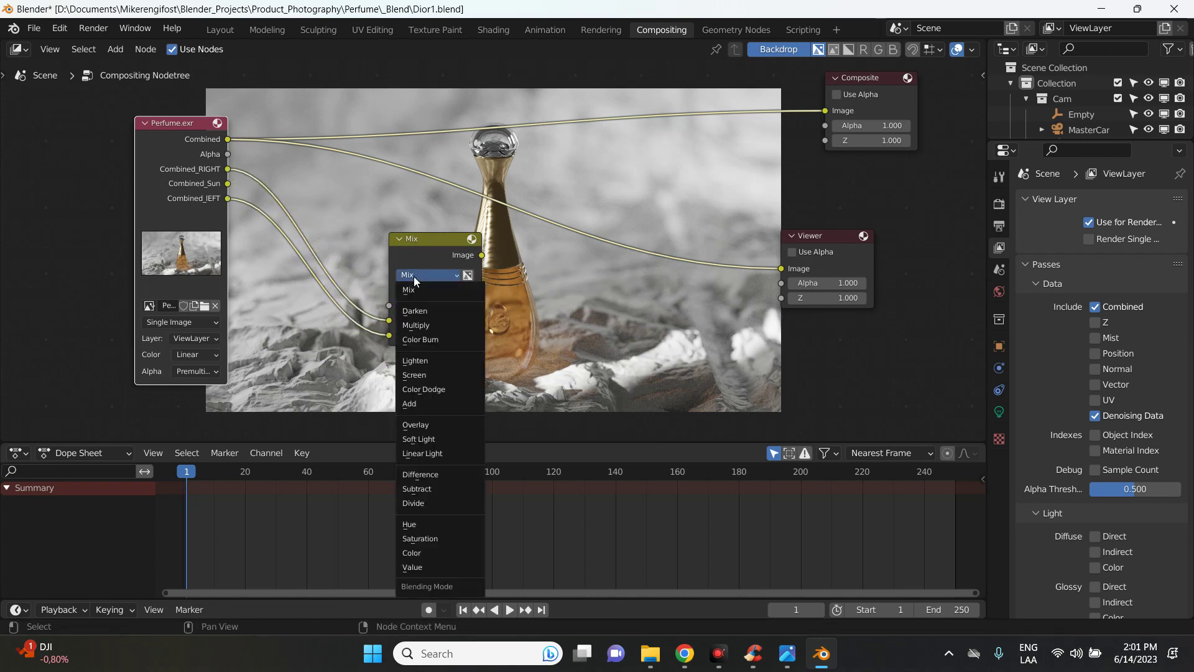
click(419, 403)
mouse_move(482, 255)
mouse_down()
mouse_move(781, 268)
mouse_move(847, 242)
mouse_move(789, 249)
mouse_up()
mouse_move(408, 245)
mouse_down()
mouse_move(345, 208)
mouse_move(558, 220)
mouse_up()
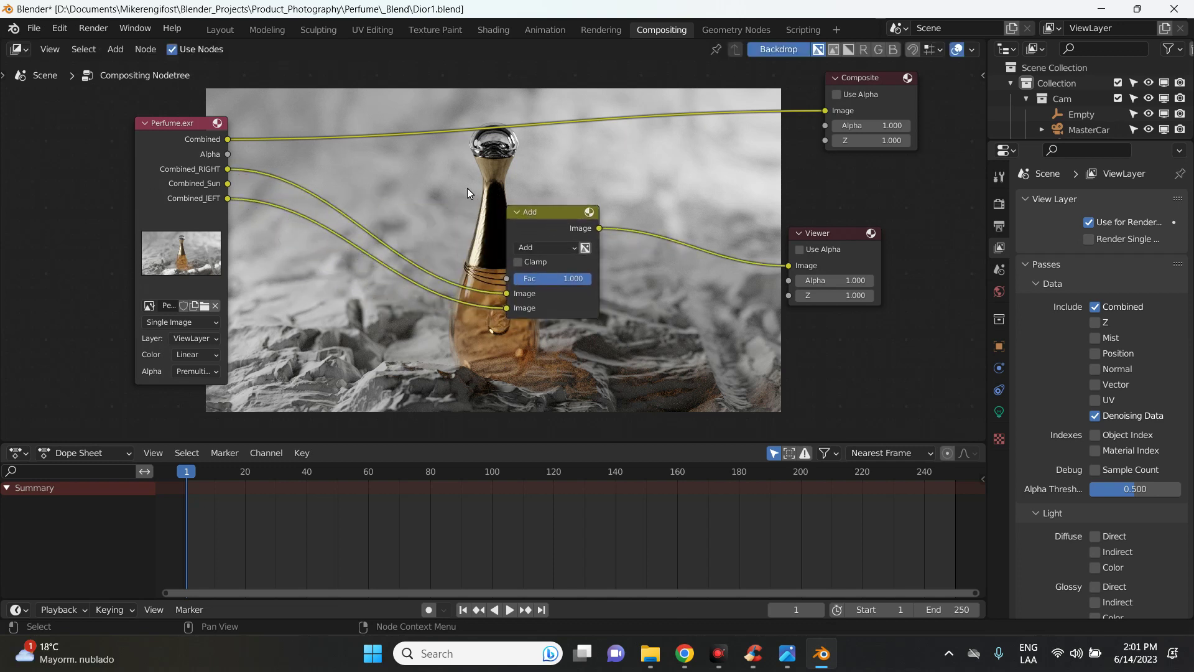
key(shift+a)
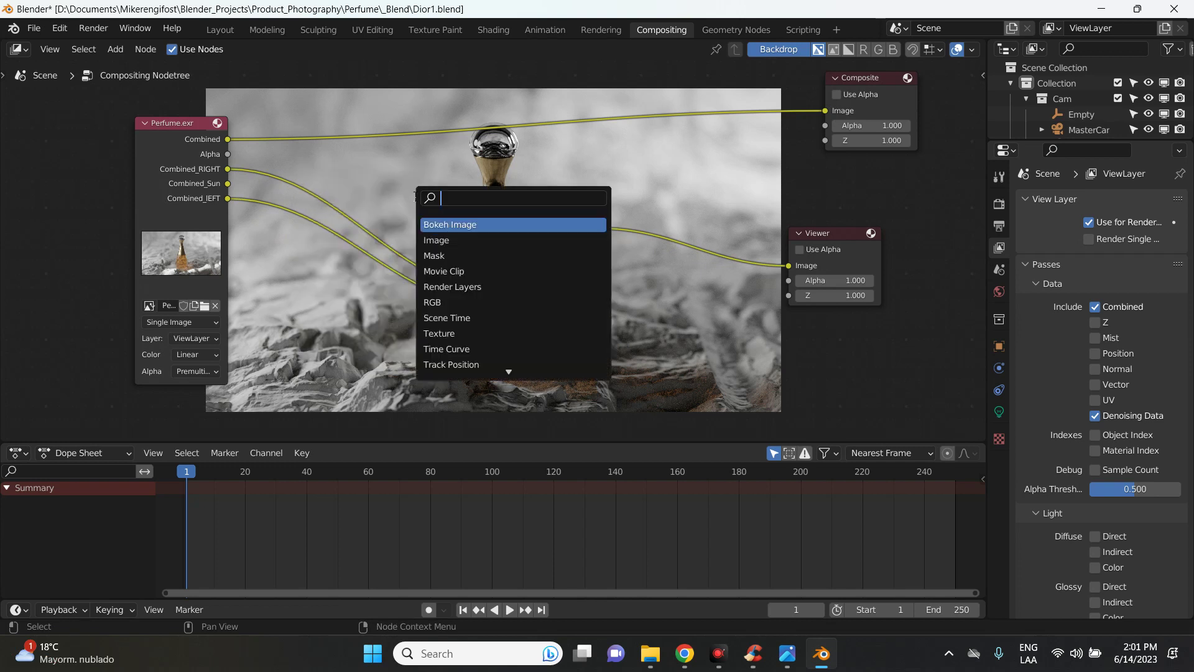
Insert an Exposure node on the Combined_RIGHT link with exposure 1.600
text(expo)
key(Return)
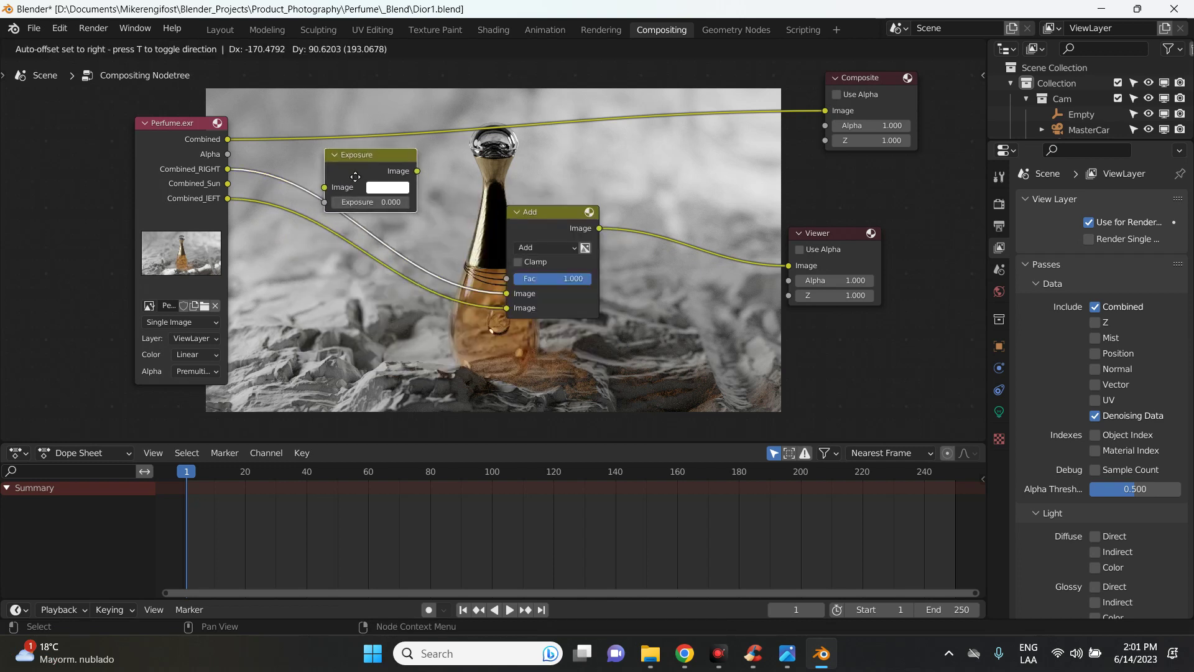
click(349, 186)
drag(341, 210, 436, 210)
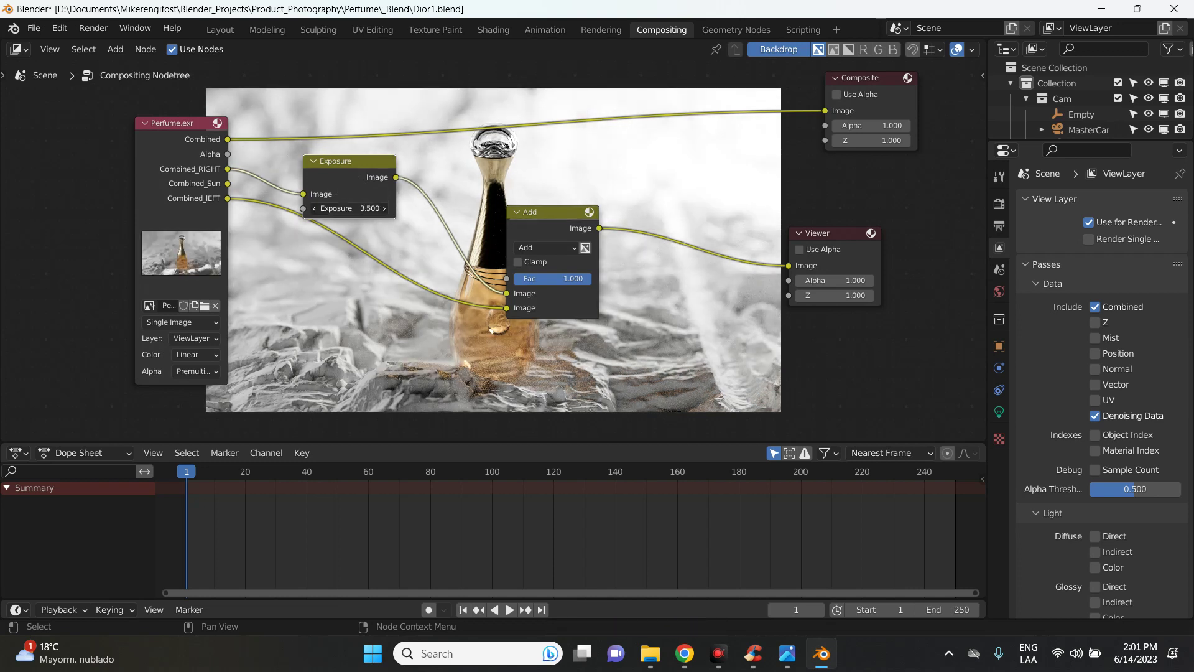
drag(435, 210, 343, 203)
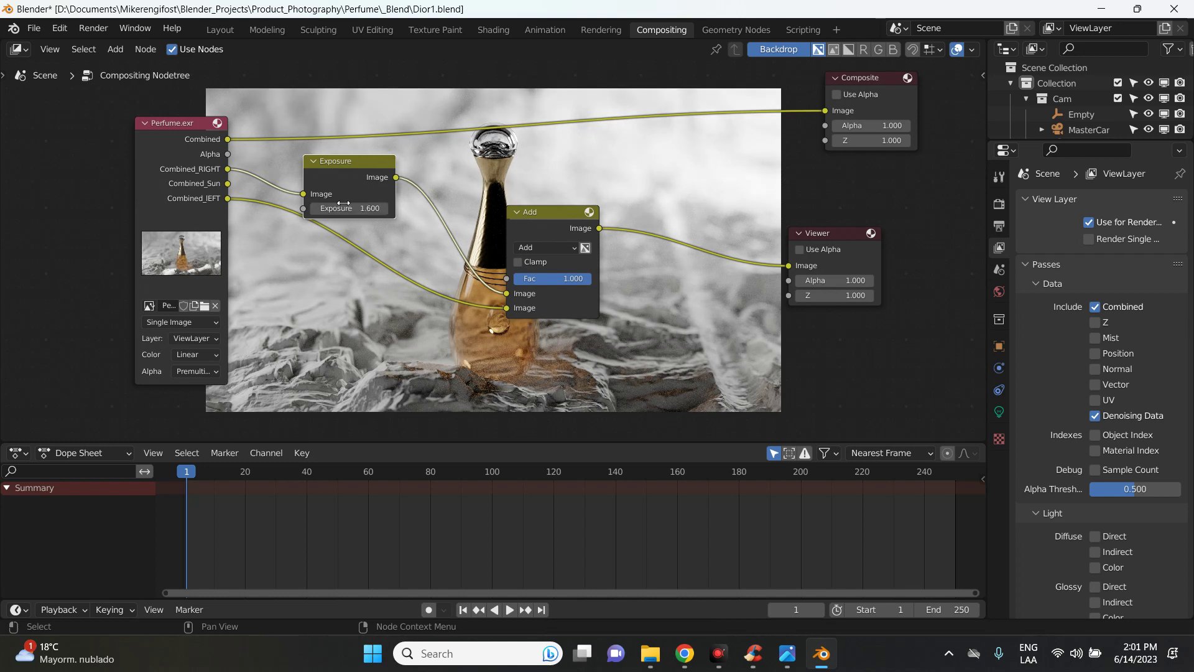
Duplicate the Exposure node onto the Combined_lEFT link and set it to 0.600
key(shift+d)
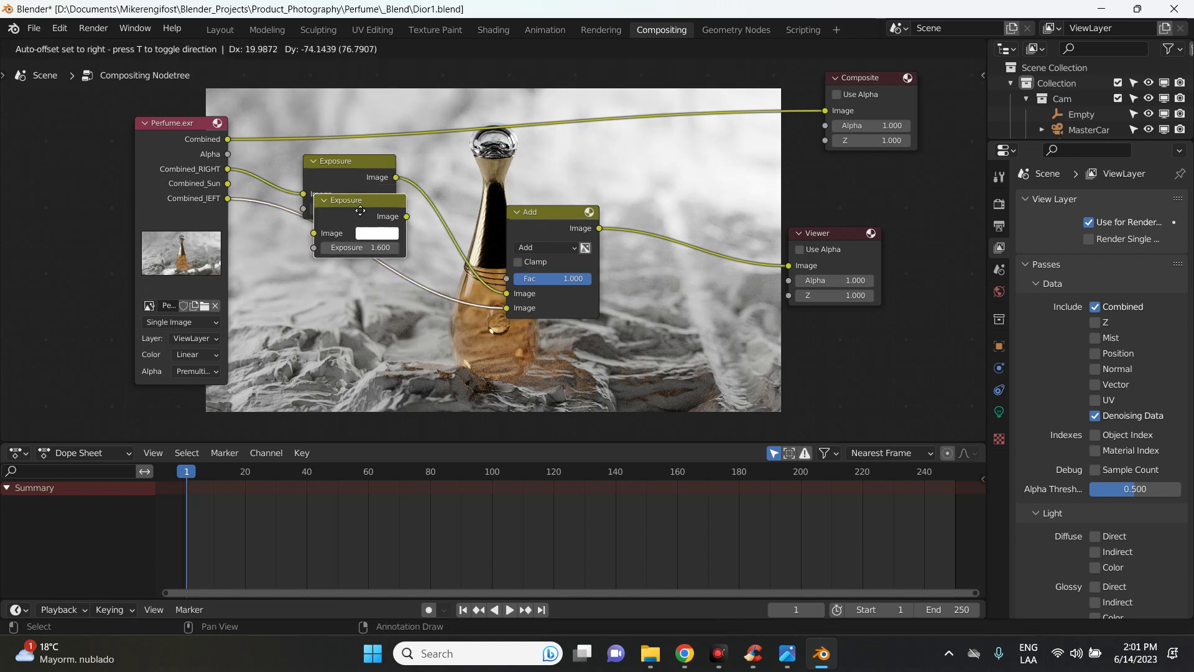
click(367, 234)
drag(368, 239, 354, 257)
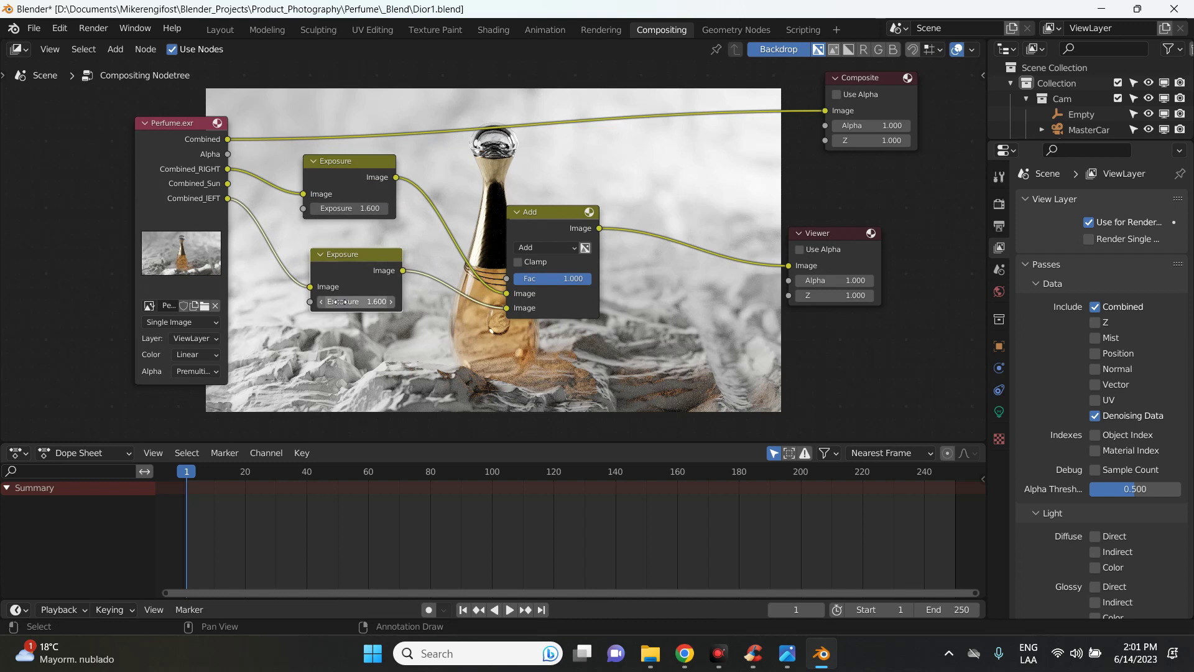
mouse_move(371, 303)
mouse_down()
mouse_move(328, 303)
mouse_move(351, 278)
mouse_up()
Rearrange the Perfume.exr, Exposure and Add nodes to make room
drag(545, 217, 557, 211)
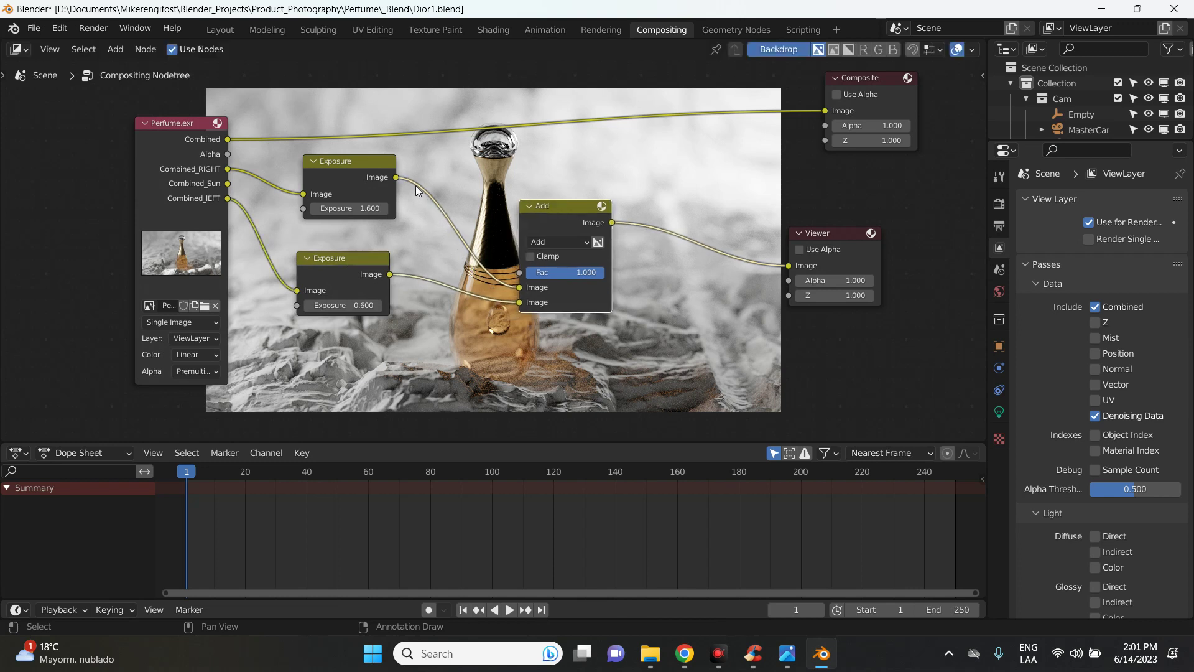
drag(184, 125, 170, 96)
drag(357, 163, 342, 164)
drag(341, 264, 306, 278)
drag(336, 163, 313, 176)
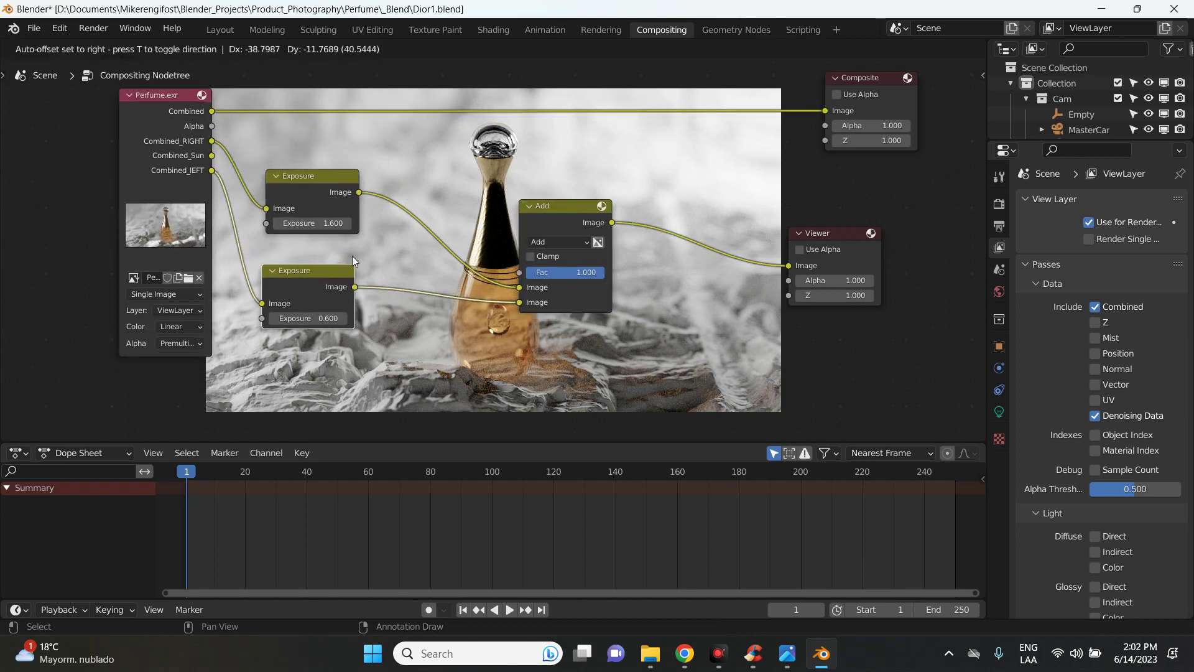
drag(552, 204, 597, 203)
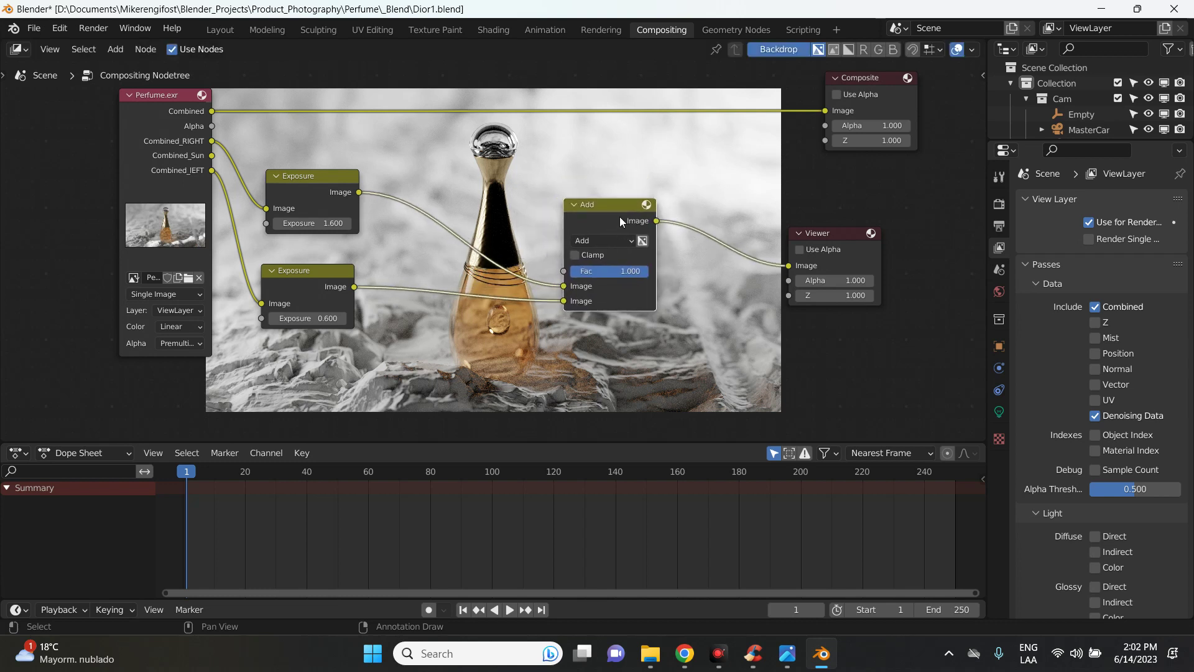
Insert a Multiply mix node after the upper Exposure and tint it warm orange
key(shift+d)
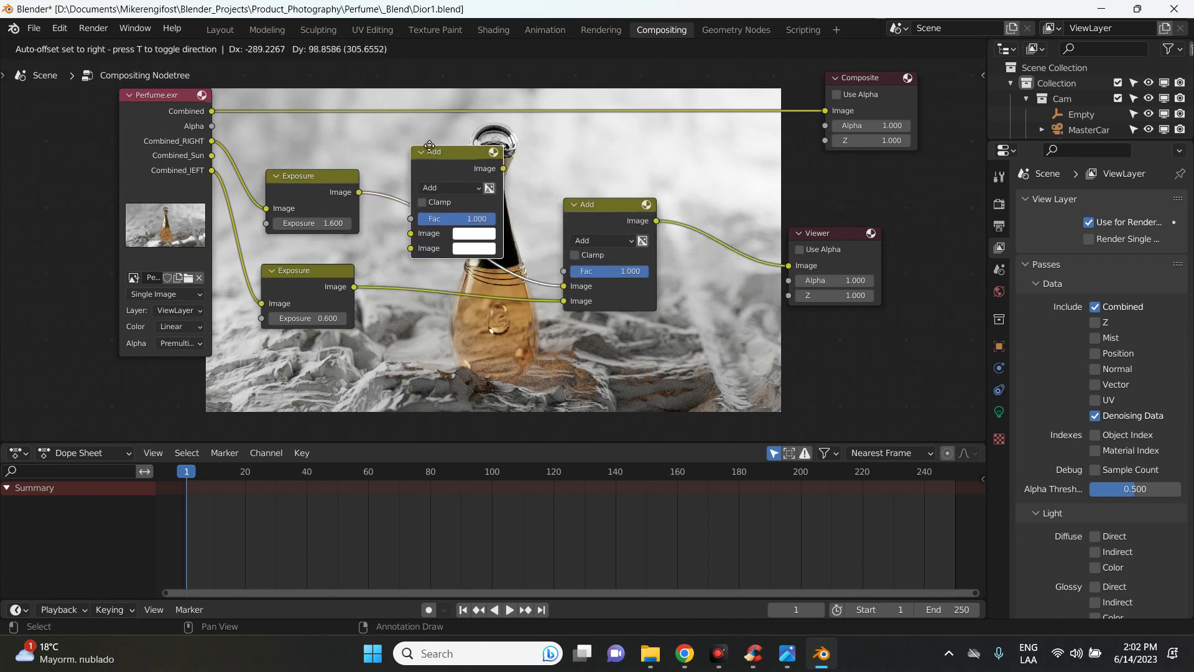
click(453, 150)
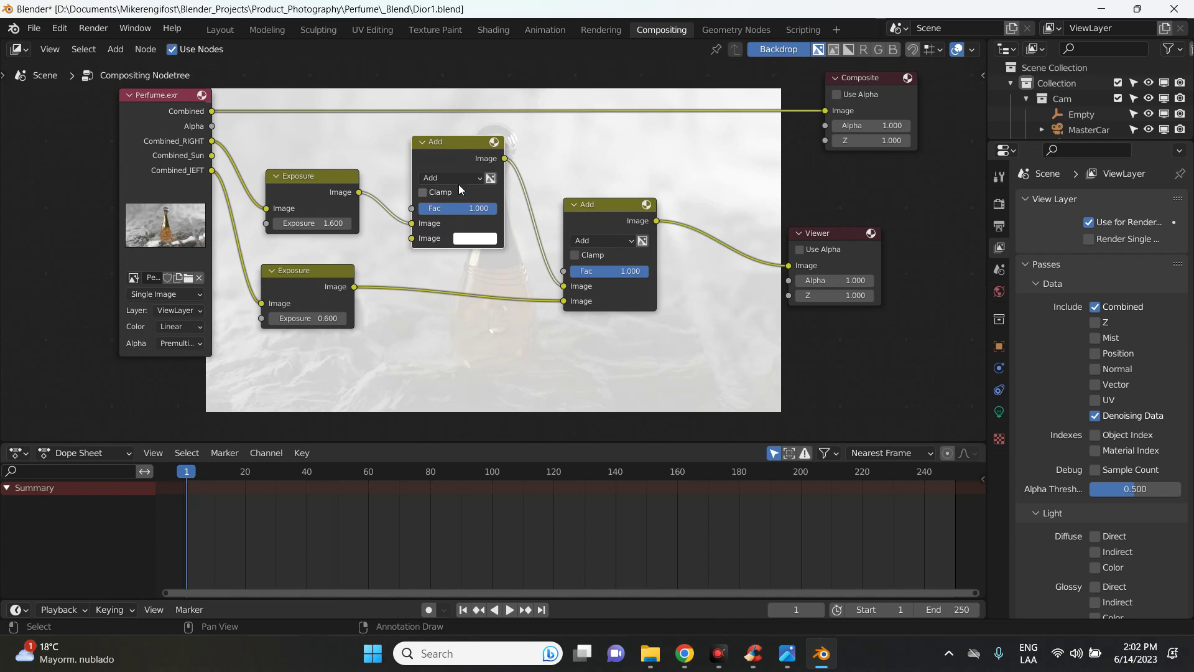
click(454, 177)
click(448, 222)
click(494, 237)
click(508, 126)
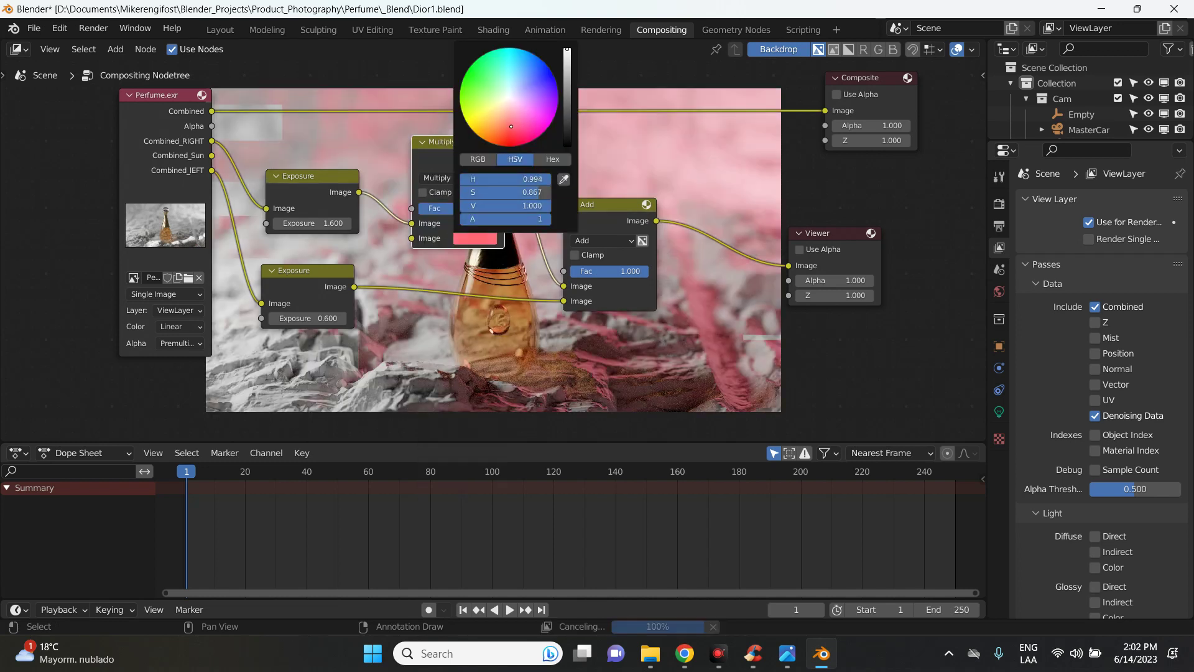
drag(509, 127, 516, 122)
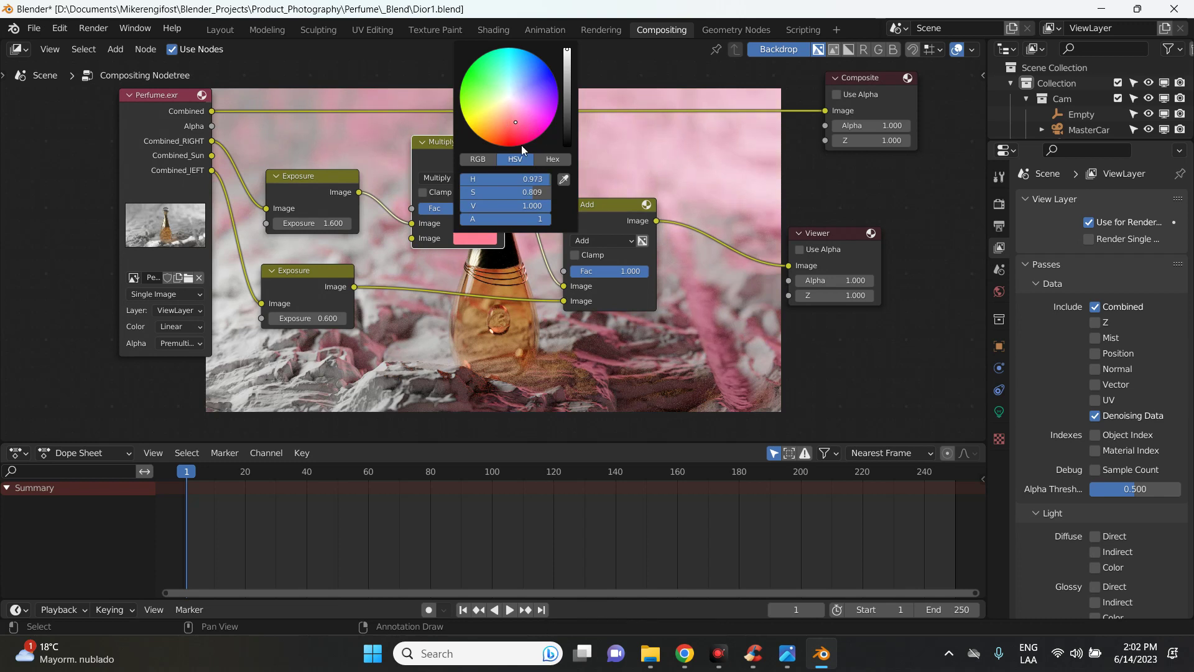
click(566, 181)
click(534, 268)
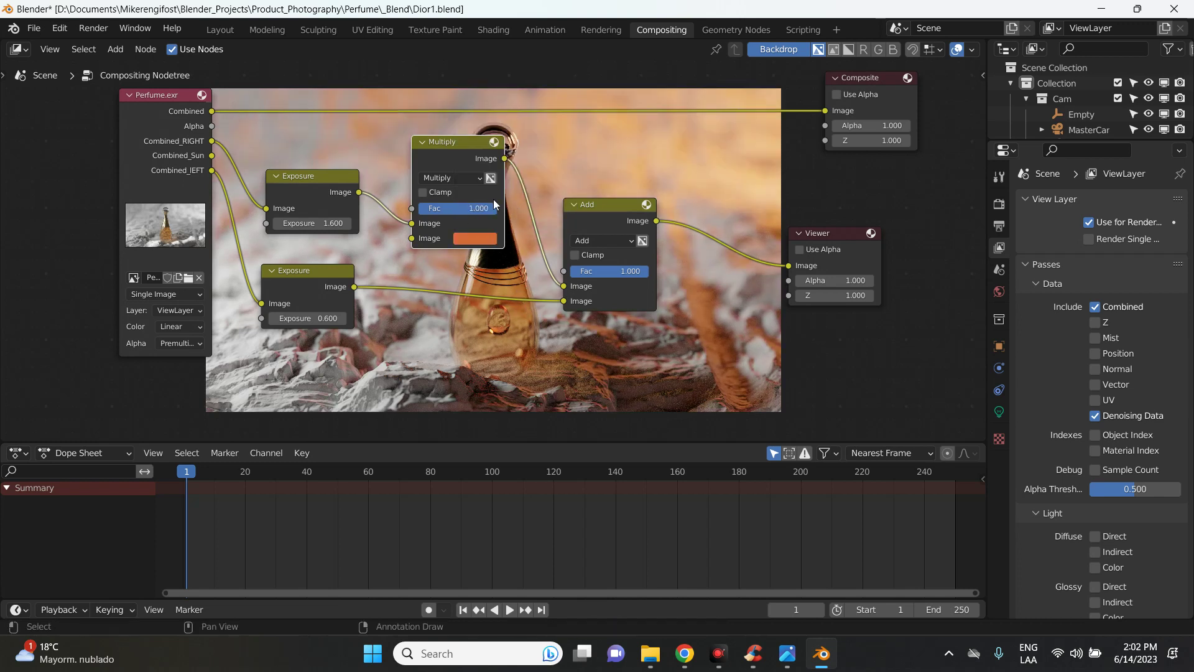
Copy the Multiply onto the lower Exposure link; set tints to pale pink and cream
key(shift+d)
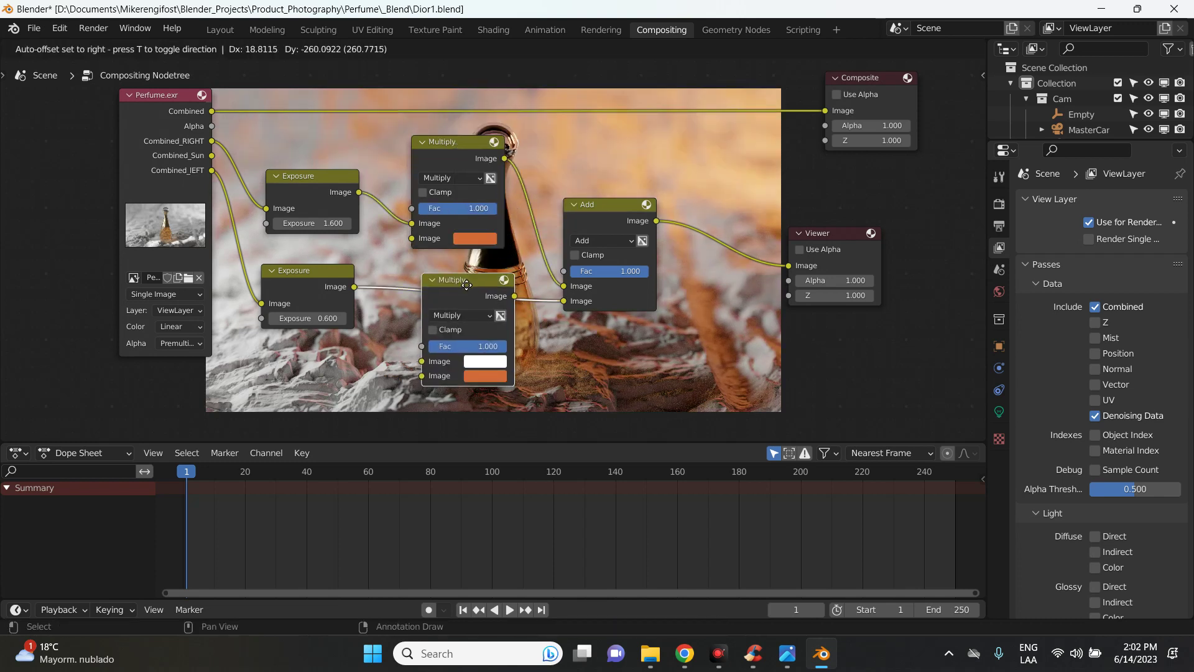
click(466, 276)
click(485, 371)
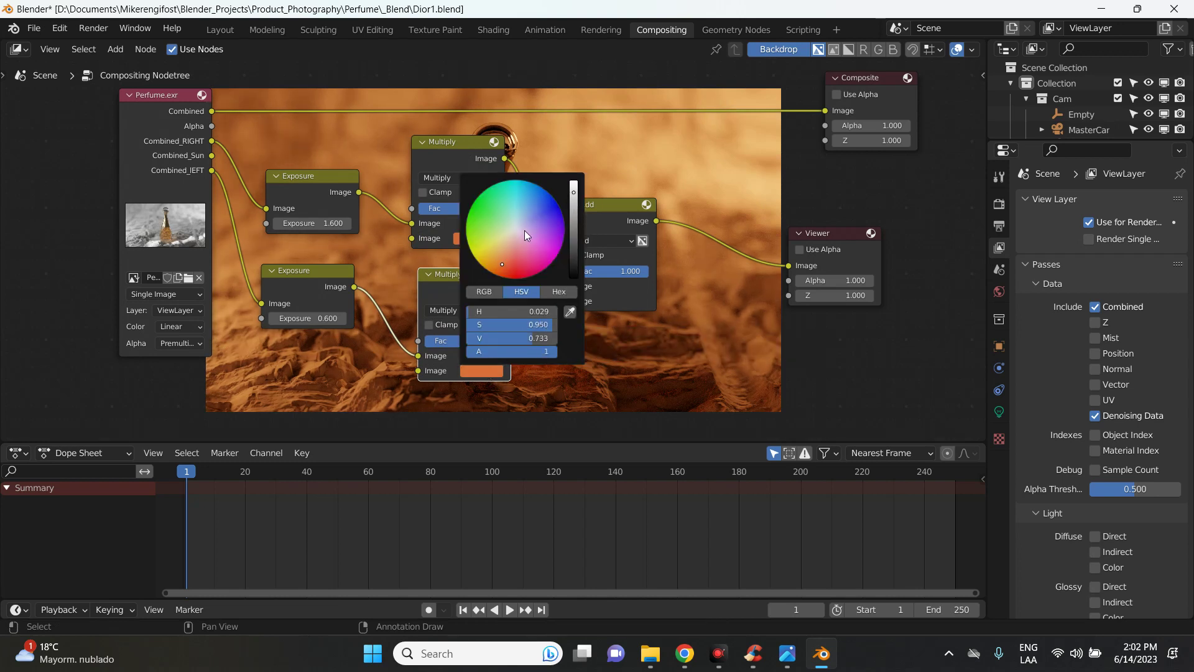
drag(523, 231, 514, 237)
click(484, 237)
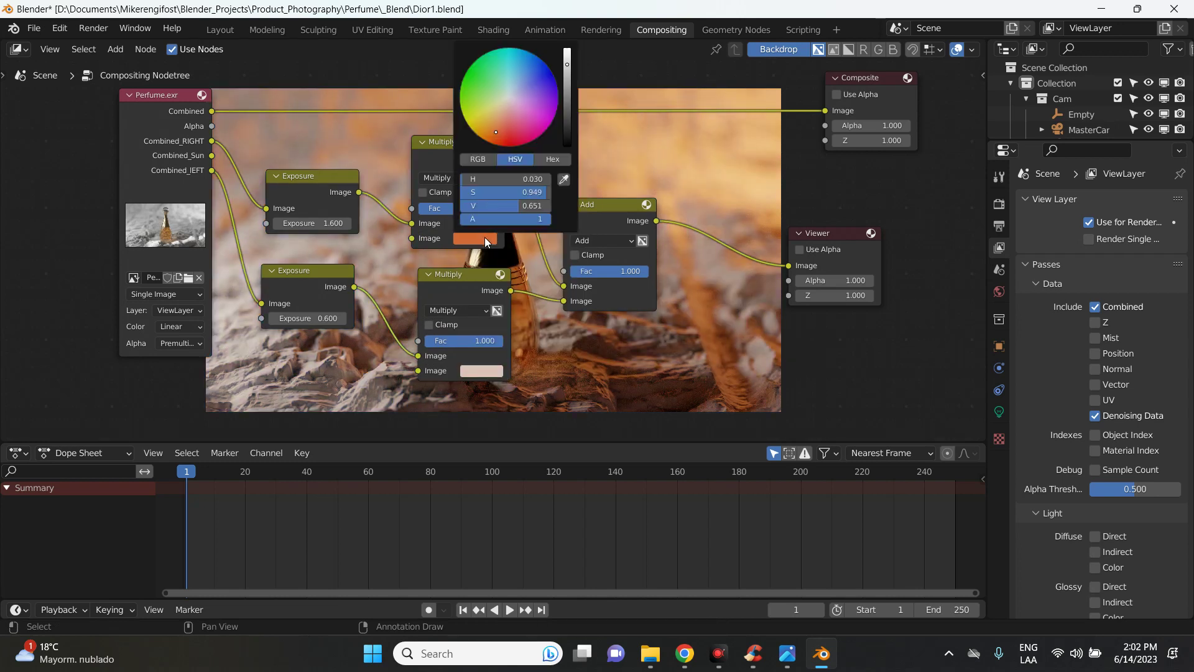
click(507, 109)
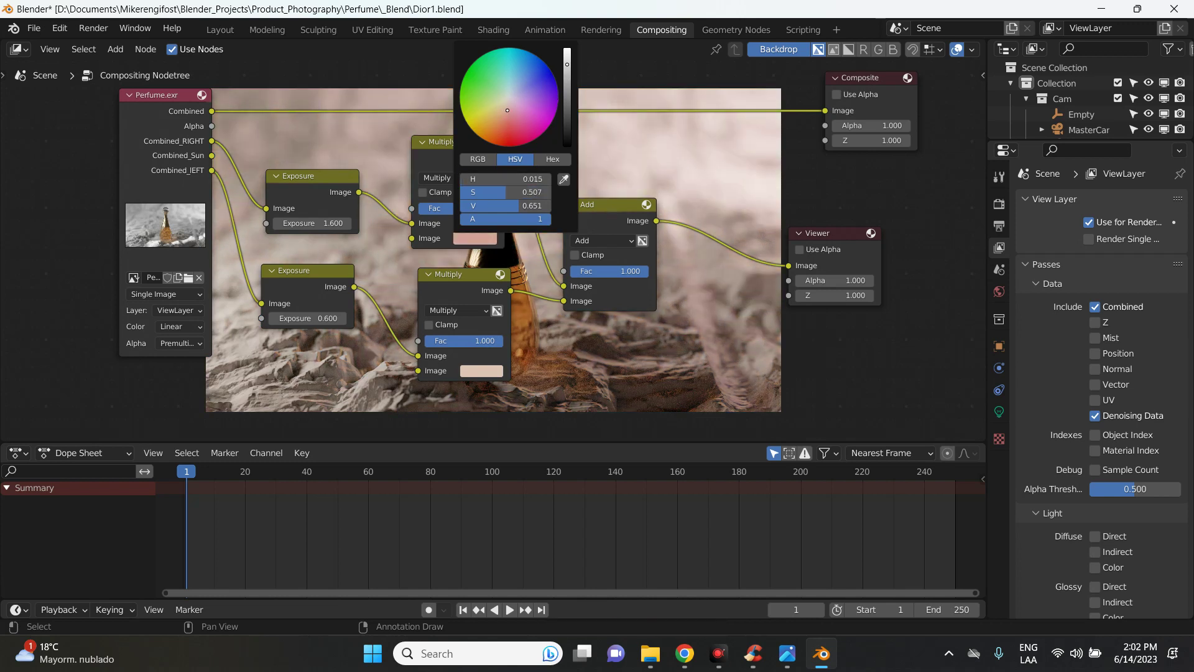
click(502, 106)
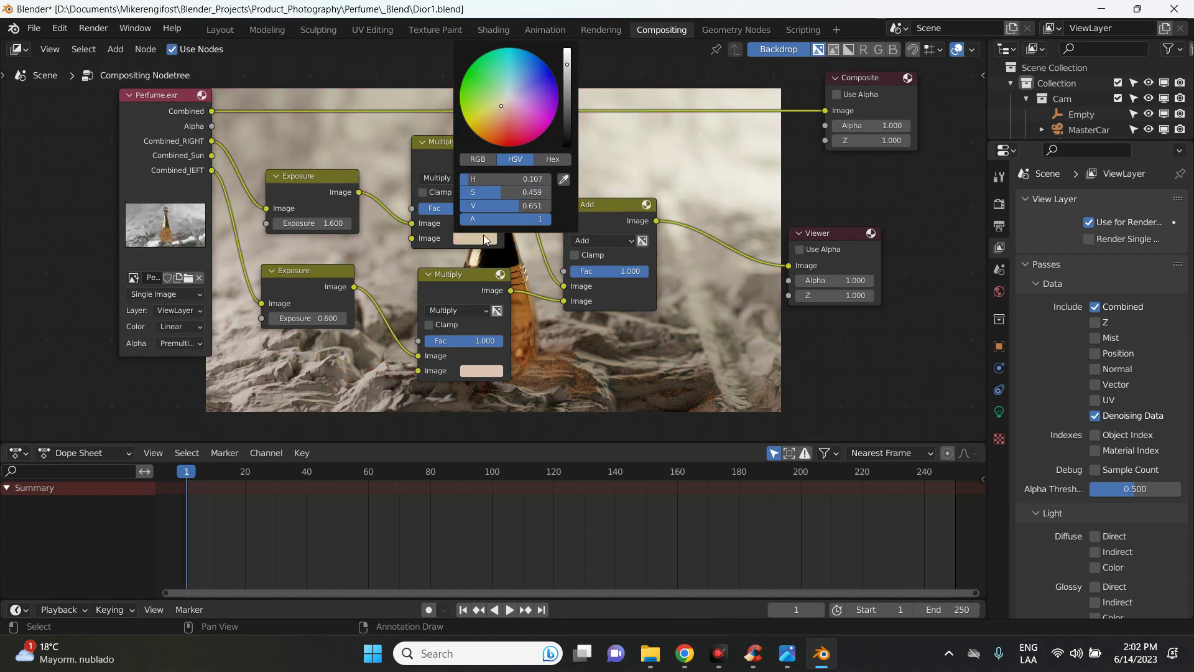
scroll(263, 163, down, 2)
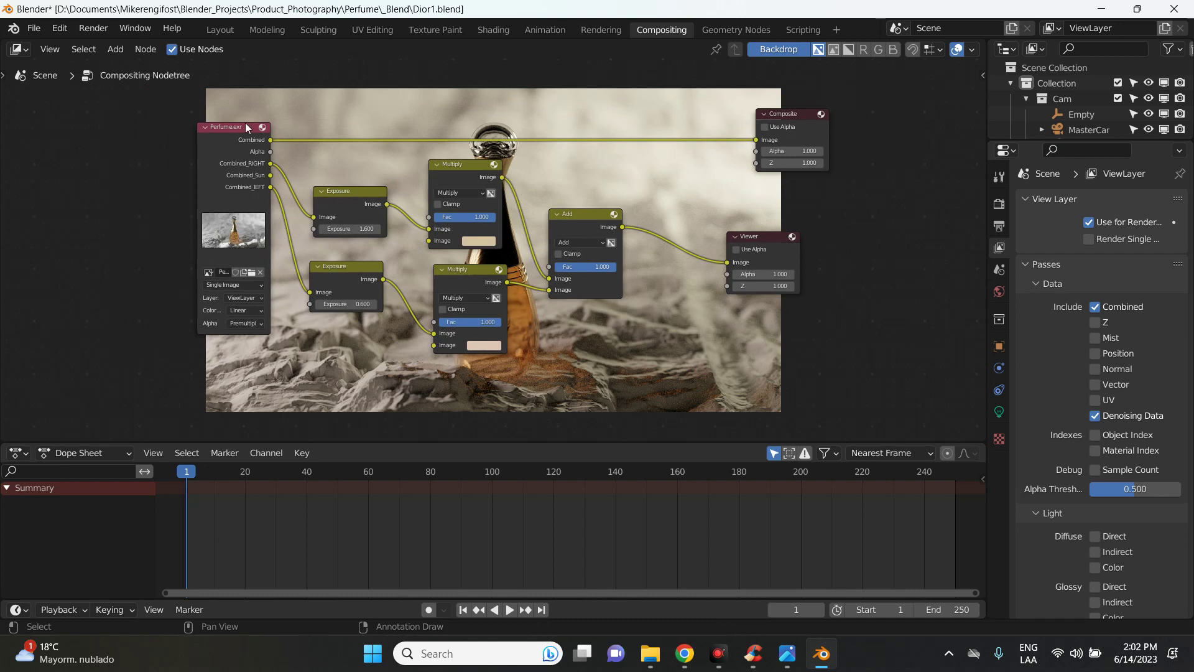
Set the upper Multiply tint to purple and the lower one to red
ctrl+scroll(398, 218, up, 10)
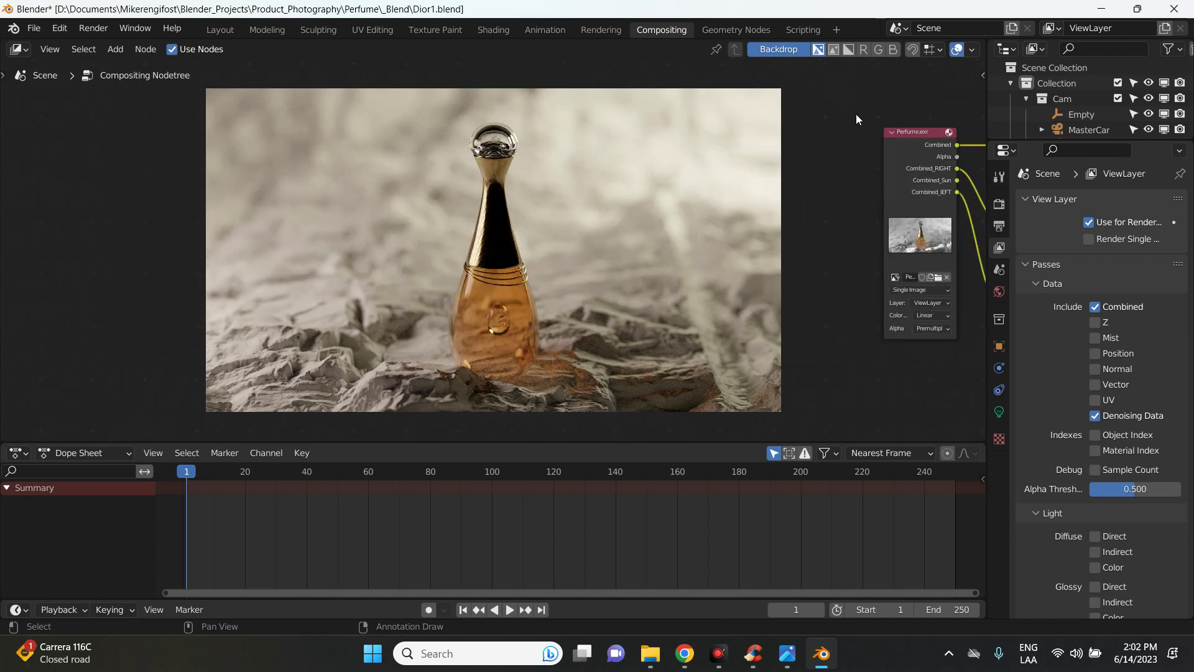
middle_drag(856, 114, 348, 280)
scroll(343, 282, up, 2)
scroll(487, 249, up, 2)
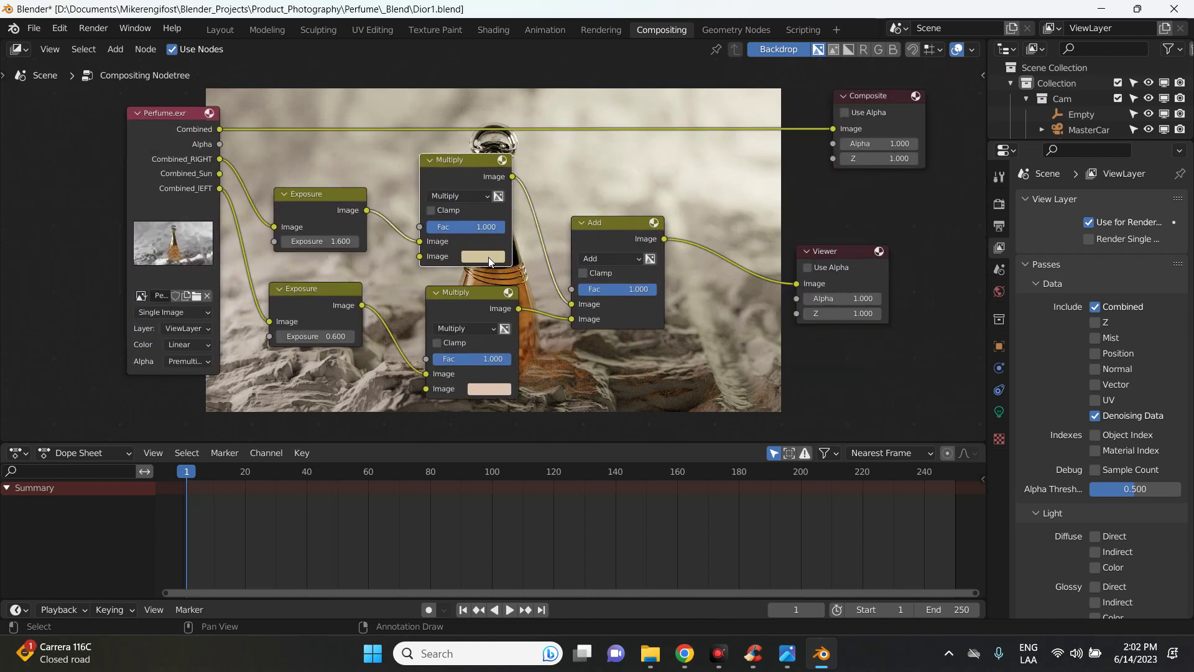
click(489, 260)
drag(528, 143, 544, 110)
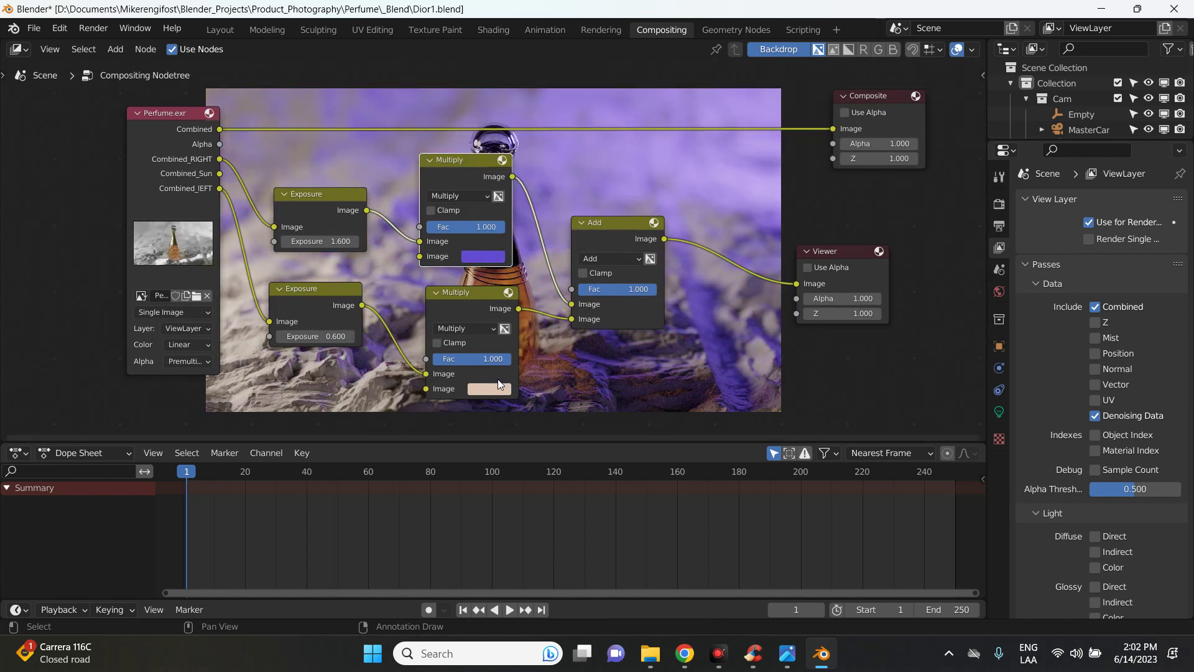
click(495, 389)
click(525, 290)
mouse_move(499, 157)
middle_down()
mouse_move(625, 168)
mouse_move(569, 262)
middle_up()
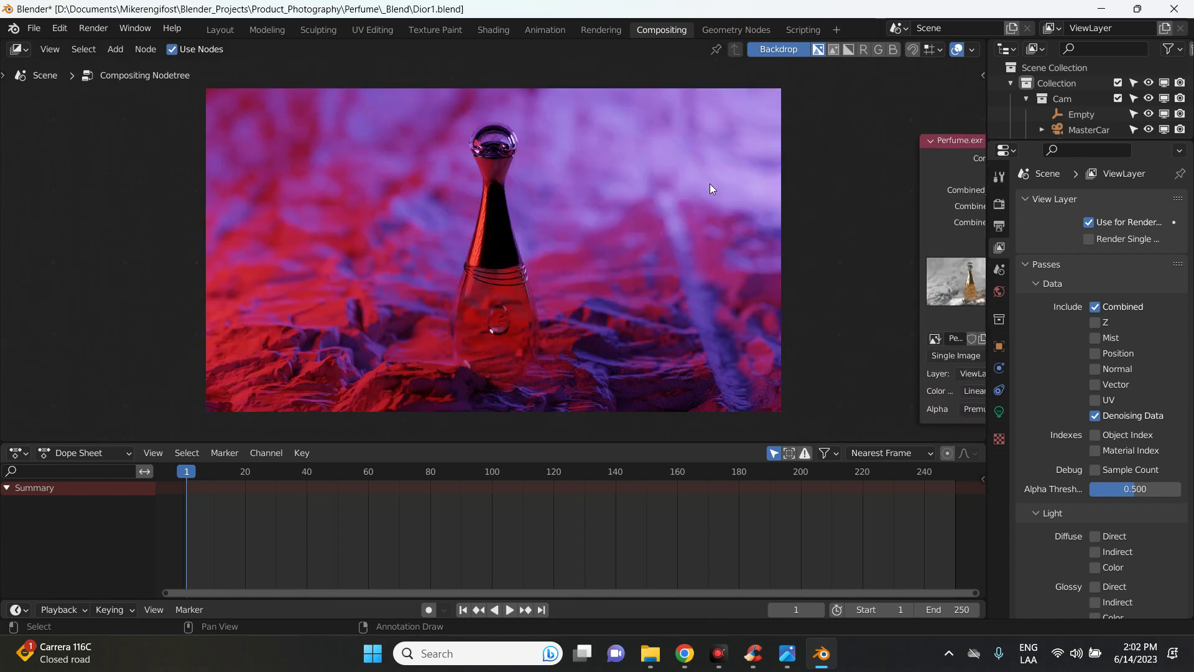
Frame all nodes and shift the Multiply, Add and Composite nodes into a tidier layout
key(Home)
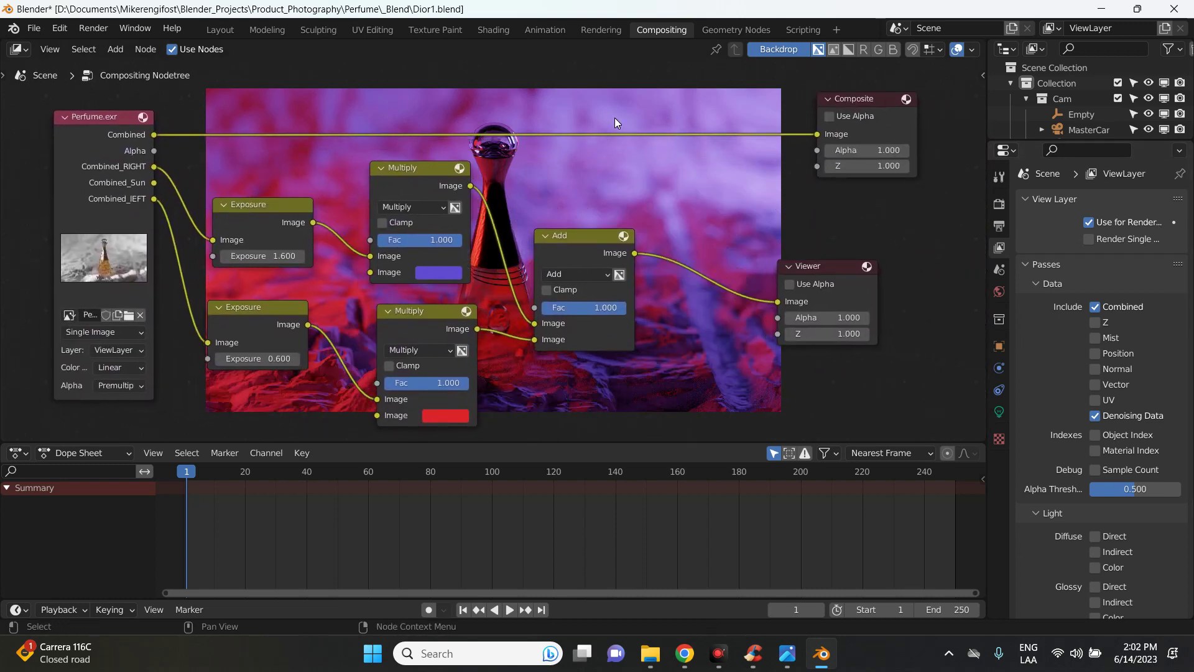
drag(434, 178, 422, 180)
drag(425, 324, 401, 326)
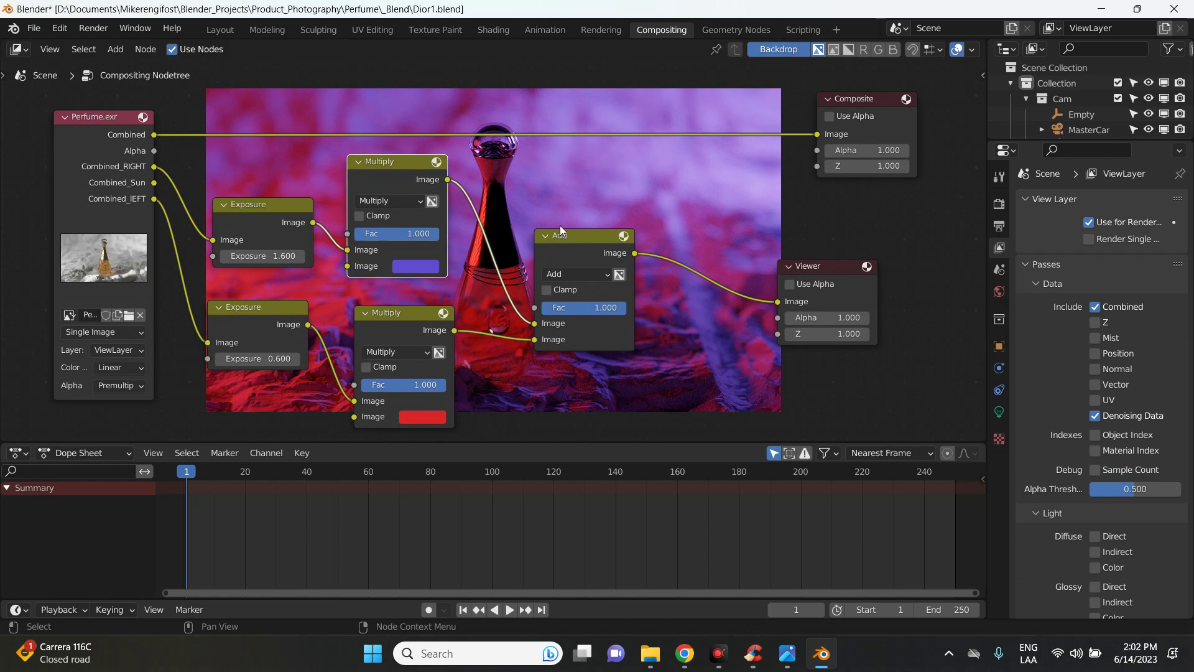
drag(560, 234, 539, 237)
scroll(447, 197, down, 1)
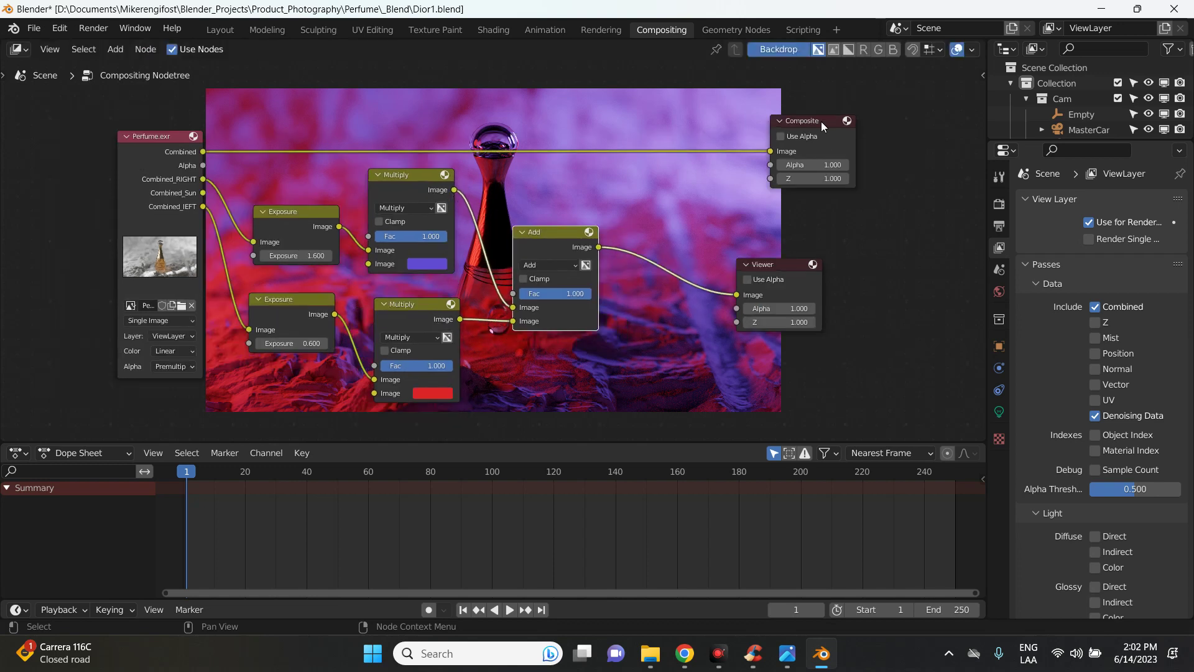
drag(821, 121, 722, 95)
click(558, 232)
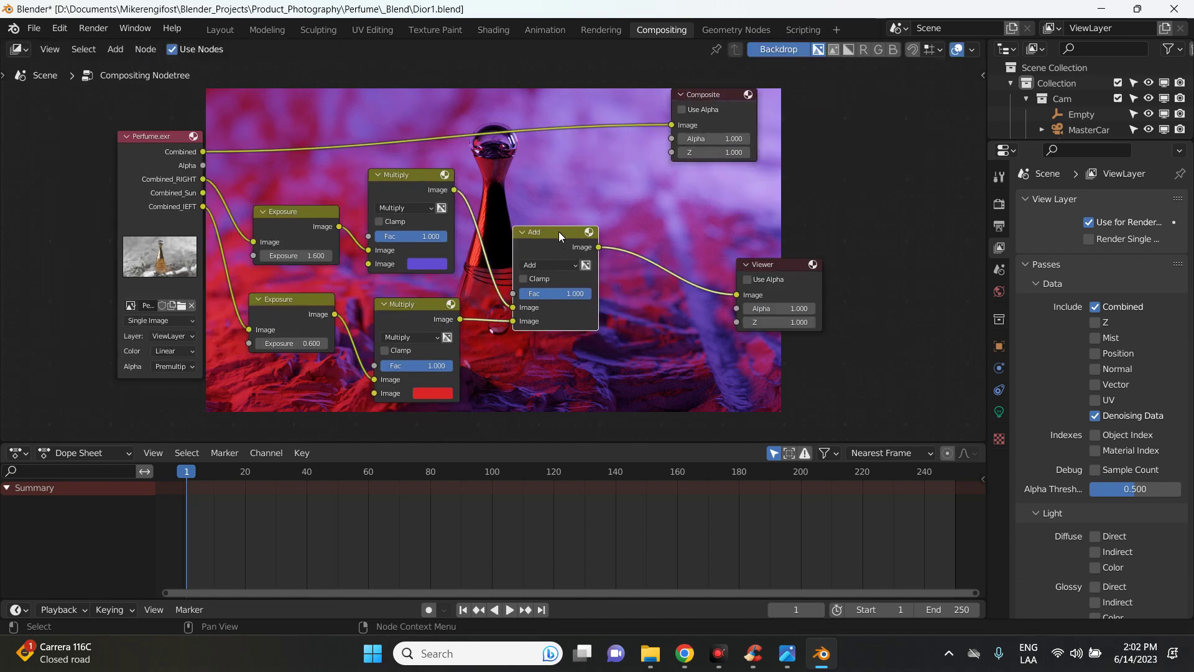
Add a second Add node before the Viewer and connect the Combined_Sun pass to it
key(shift+d)
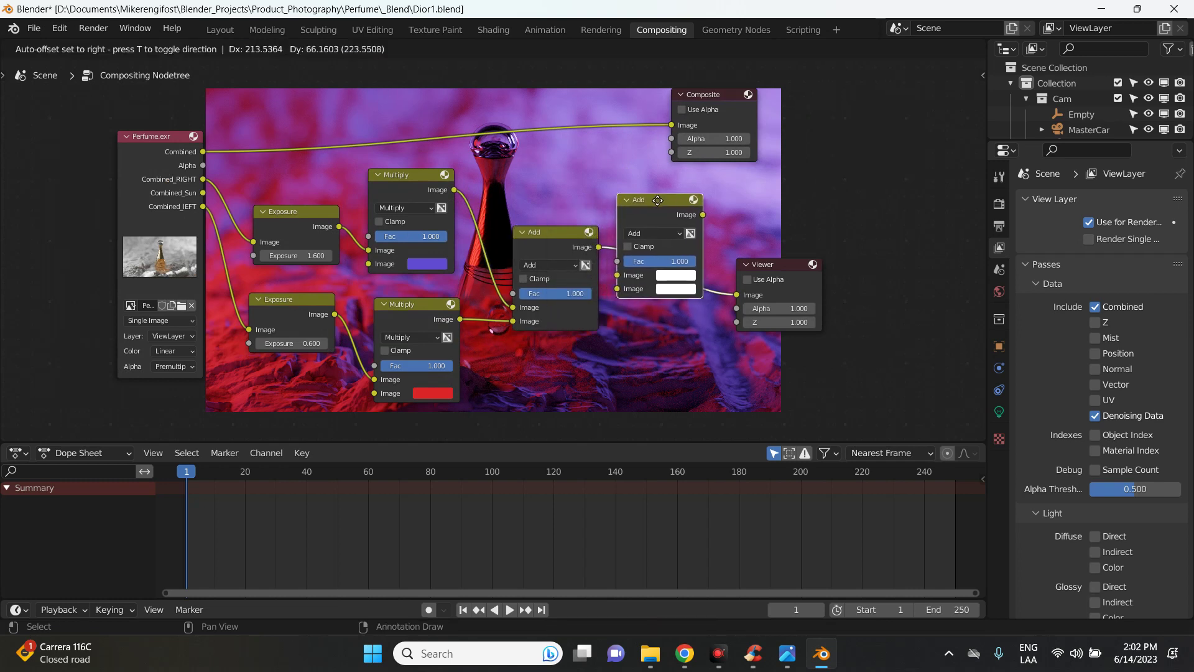
click(685, 199)
drag(805, 270, 848, 264)
drag(667, 208, 728, 191)
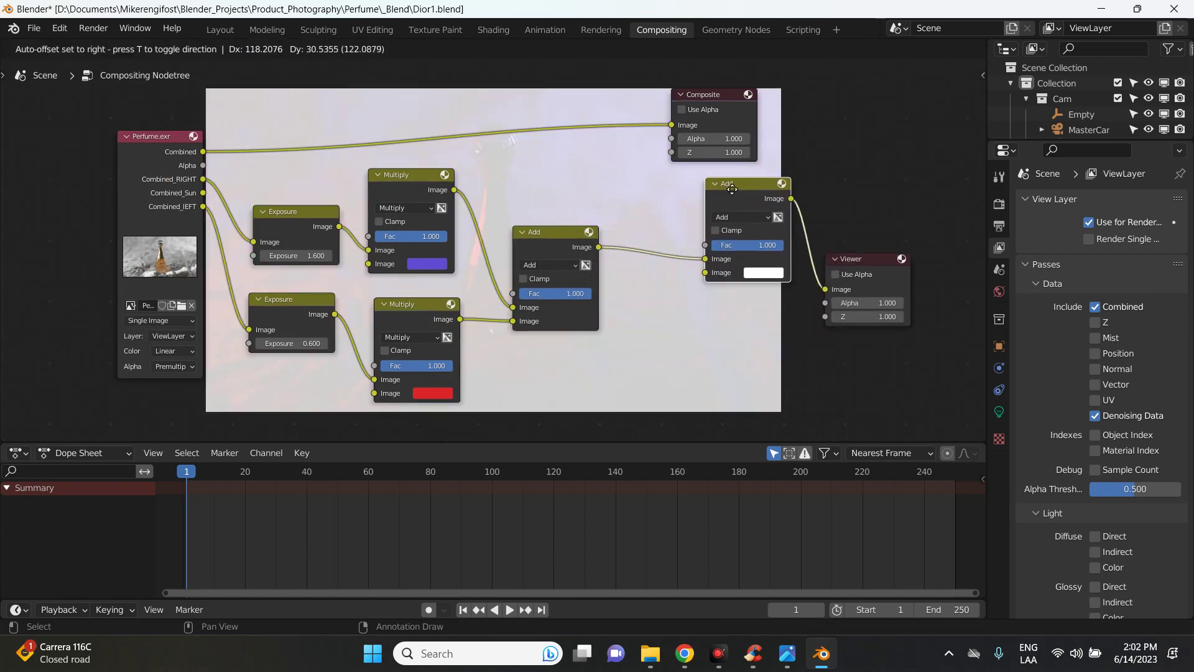
drag(203, 193, 709, 270)
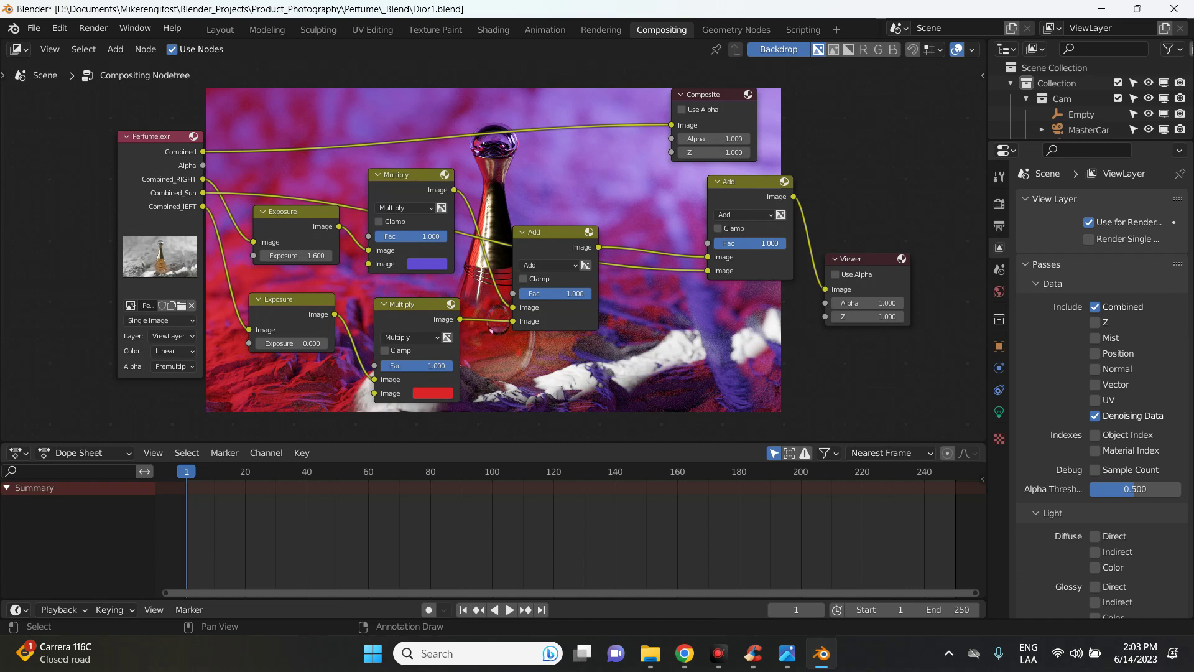
Reposition the new Add node and the upper Exposure node
drag(749, 198, 743, 279)
drag(286, 206, 278, 234)
click(710, 265)
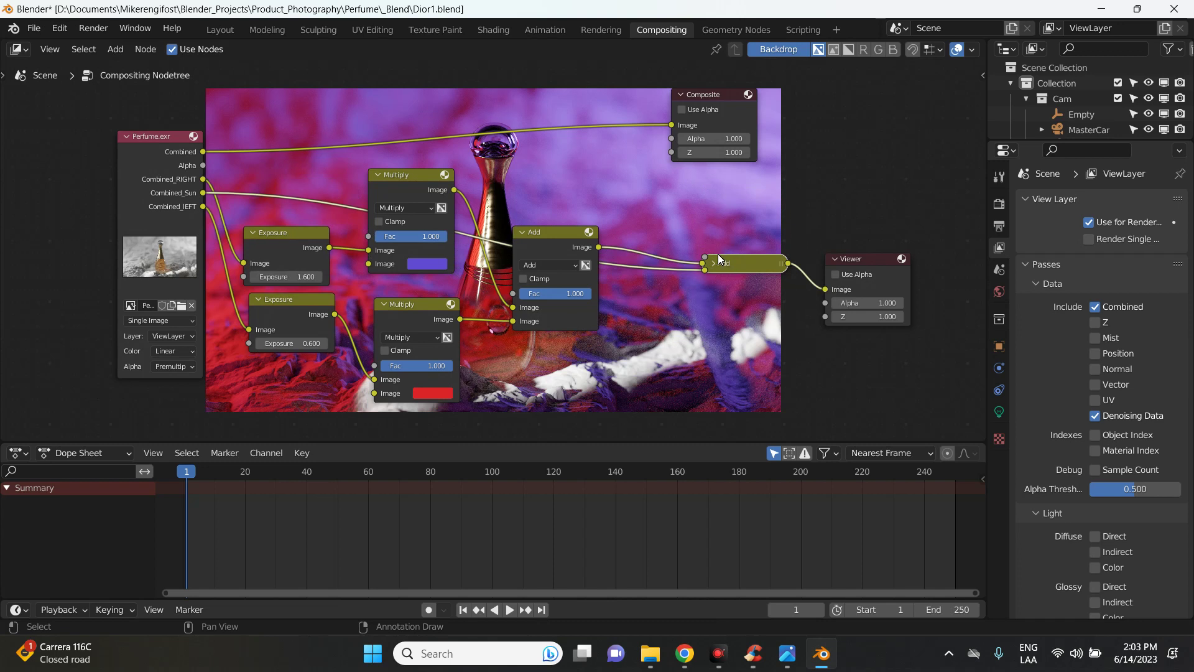
click(715, 262)
drag(716, 263, 672, 261)
scroll(427, 278, up, 1)
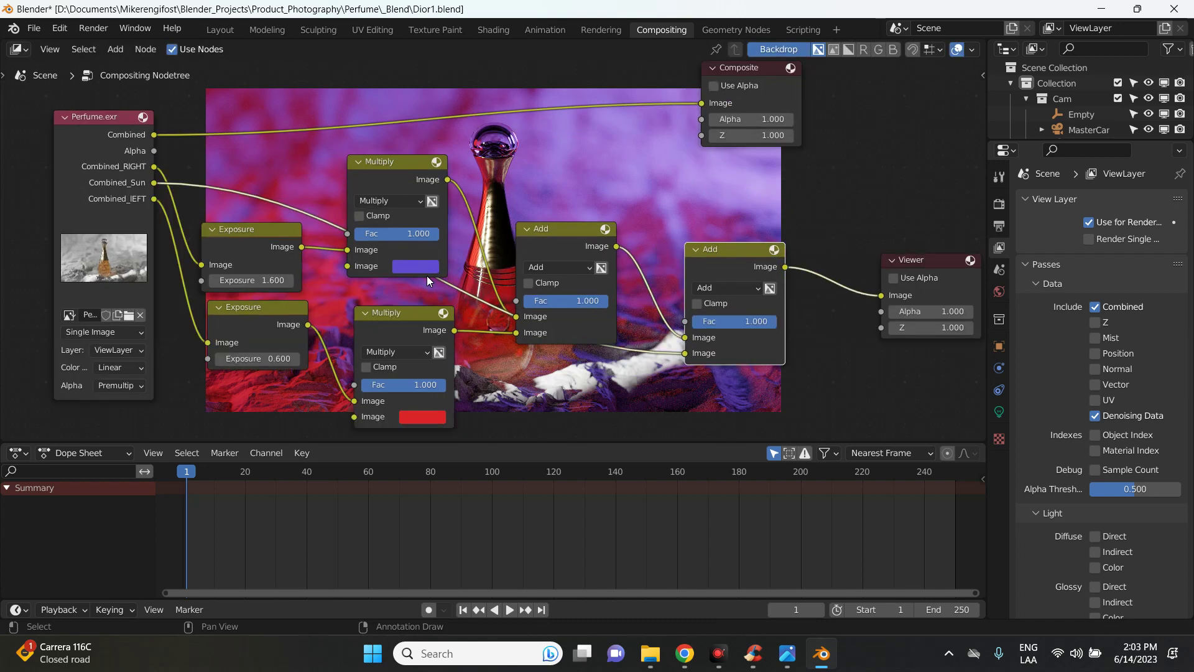
Change the purple and red Multiply tints to warm beige
click(416, 268)
click(464, 106)
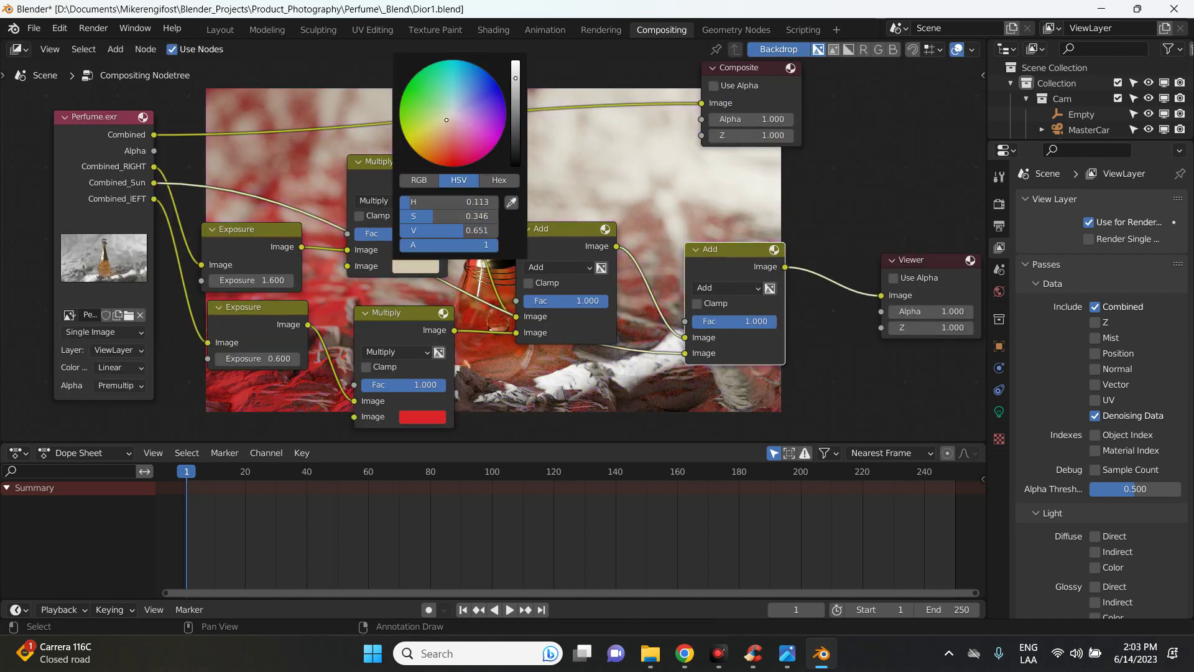
click(422, 416)
drag(442, 252, 454, 267)
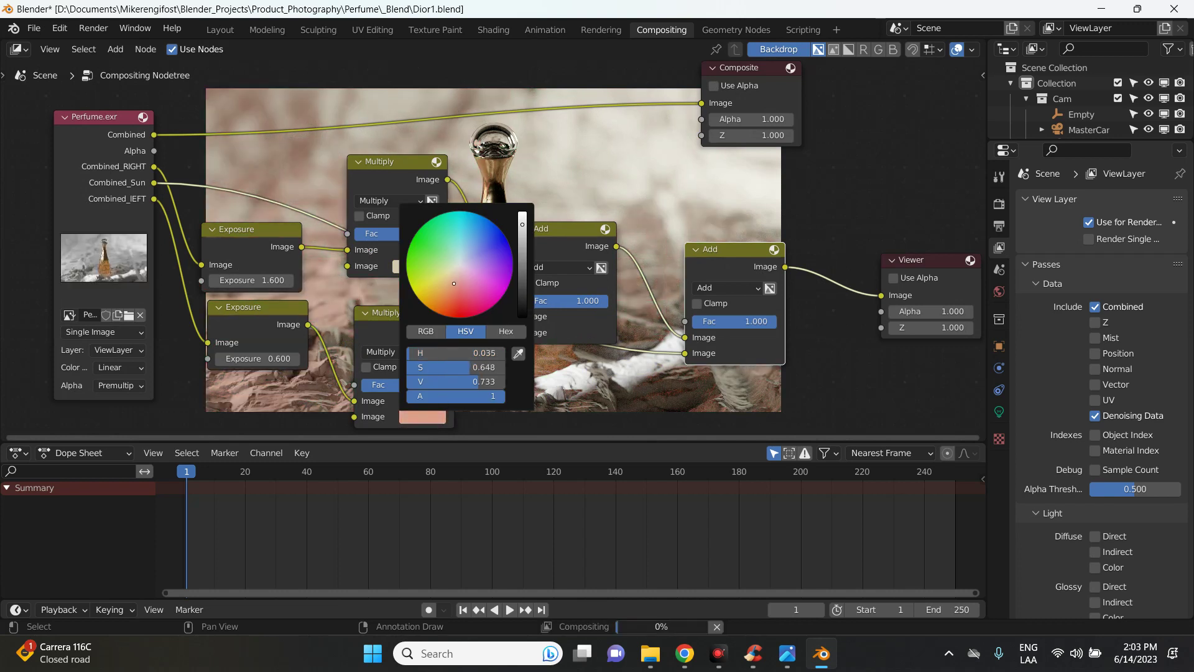
scroll(622, 217, down, 1)
Pan the node tree, zoom the backdrop, and move the Viewer right of the bottle
middle_drag(785, 219, 118, 205)
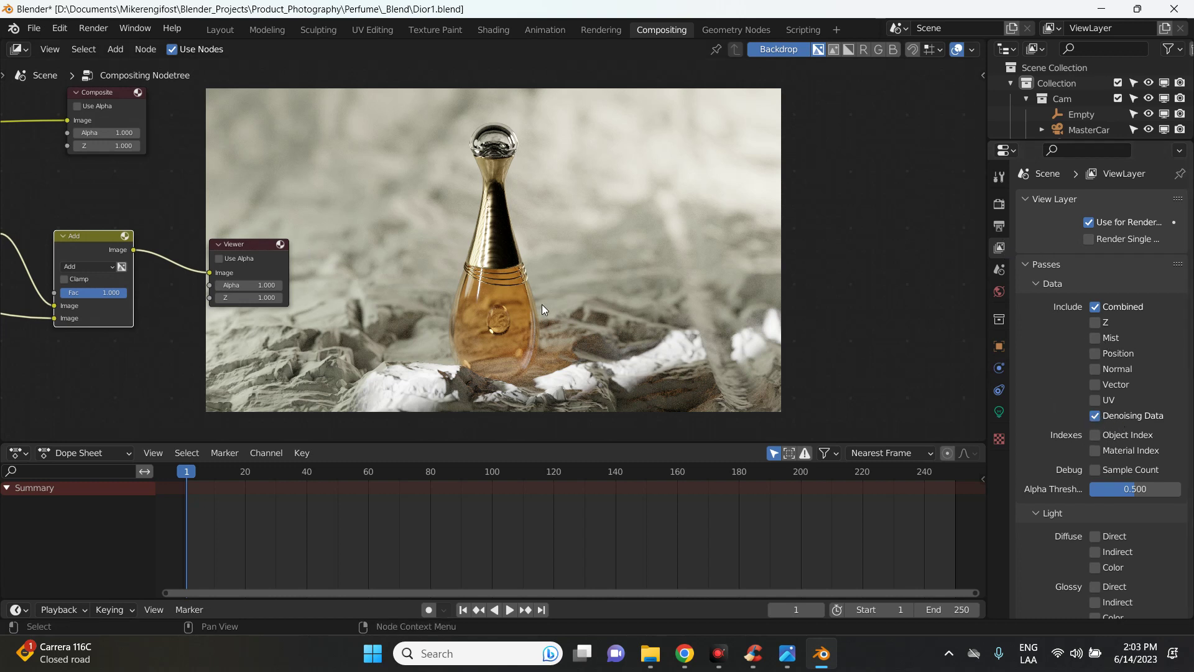
middle_drag(244, 242, 446, 245)
drag(446, 246, 610, 243)
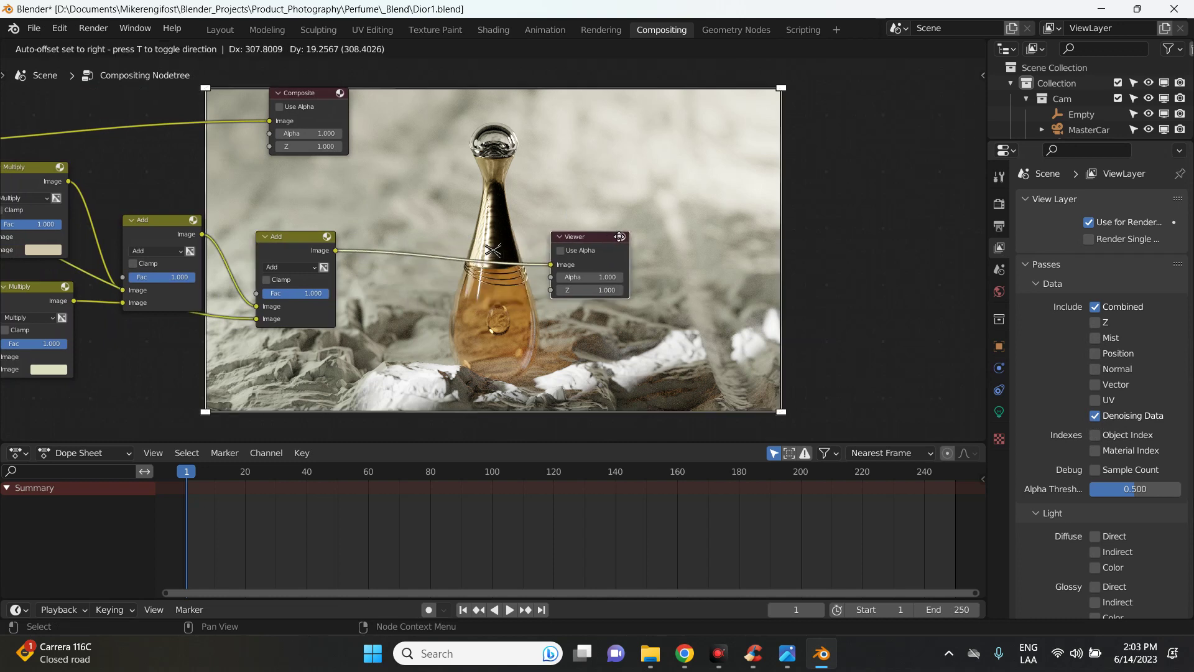
scroll(424, 225, up, 1)
scroll(536, 359, up, 1)
scroll(536, 360, up, 1)
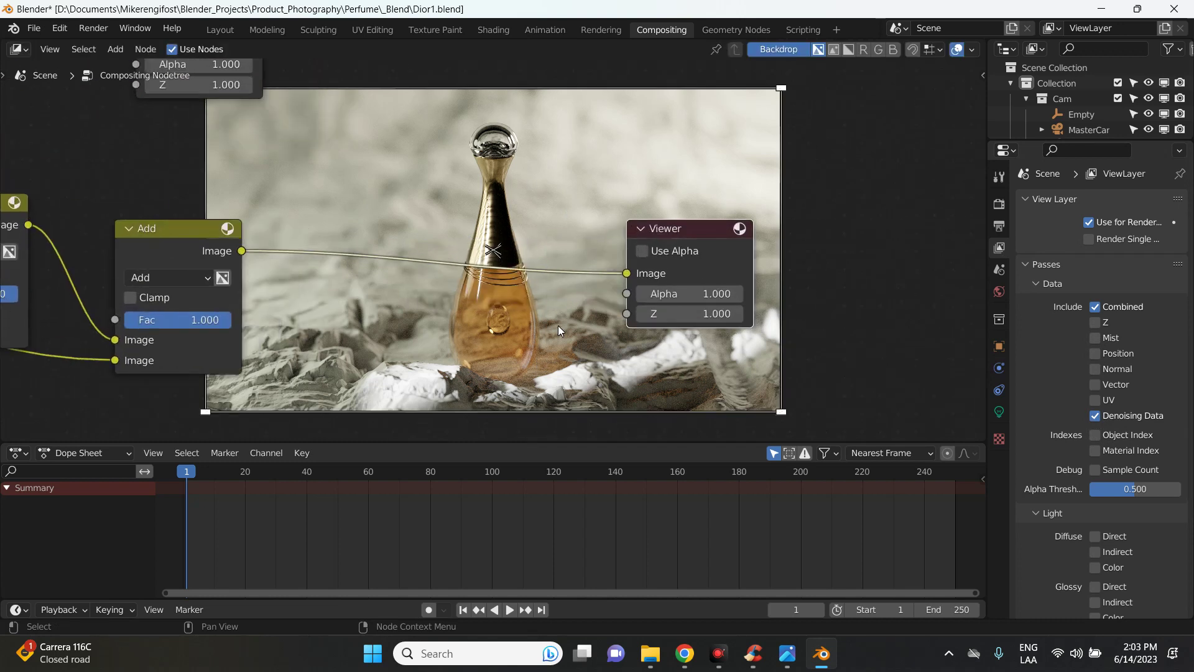
key(alt+v)
key(alt+v)
key(alt+v)
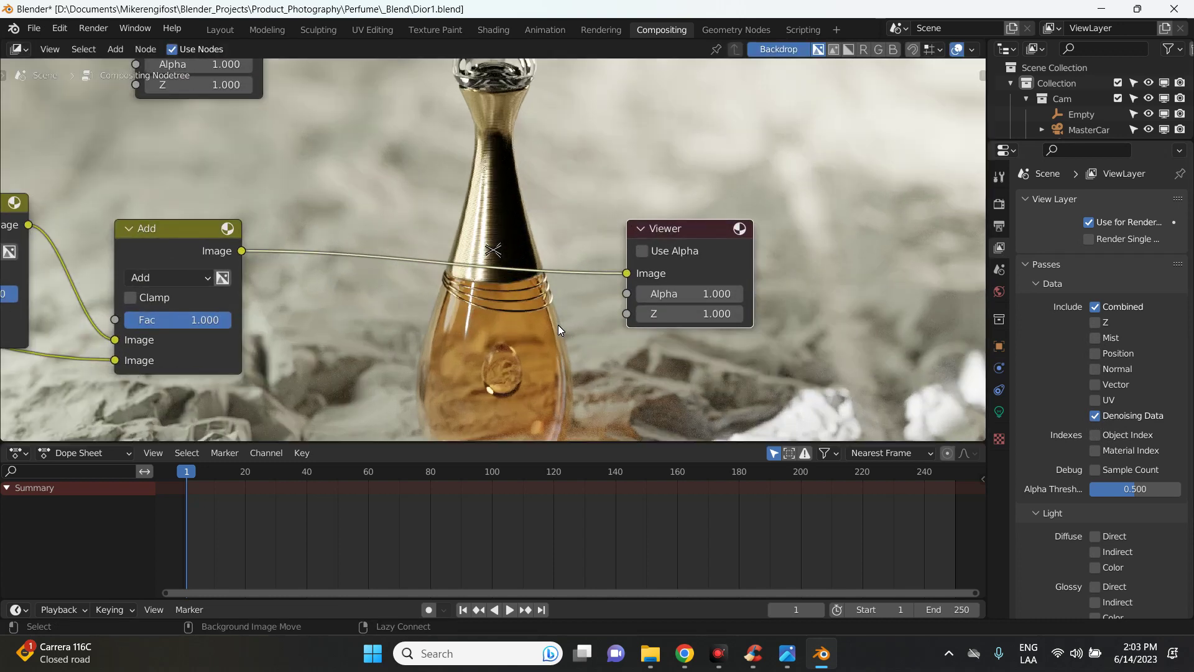
key(alt+v)
key(alt+v)
key(alt+v)
scroll(539, 345, down, 1)
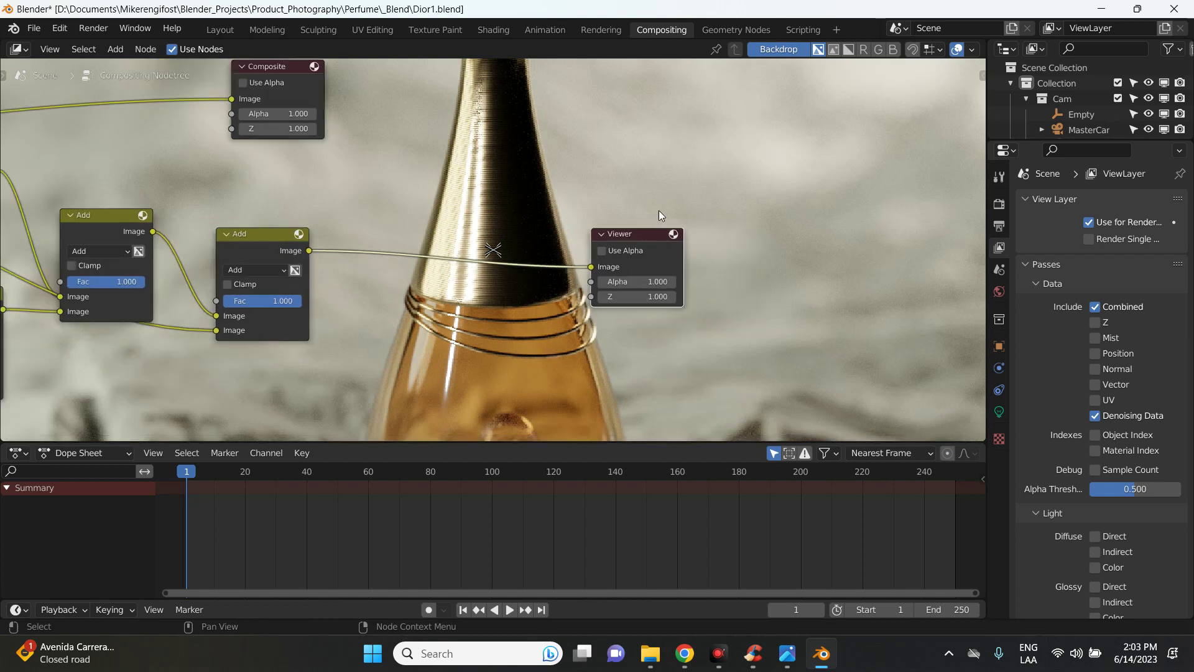
drag(618, 243, 686, 231)
Insert a Denoise node between the second Add node and the Viewer
key(shift+a)
click(521, 183)
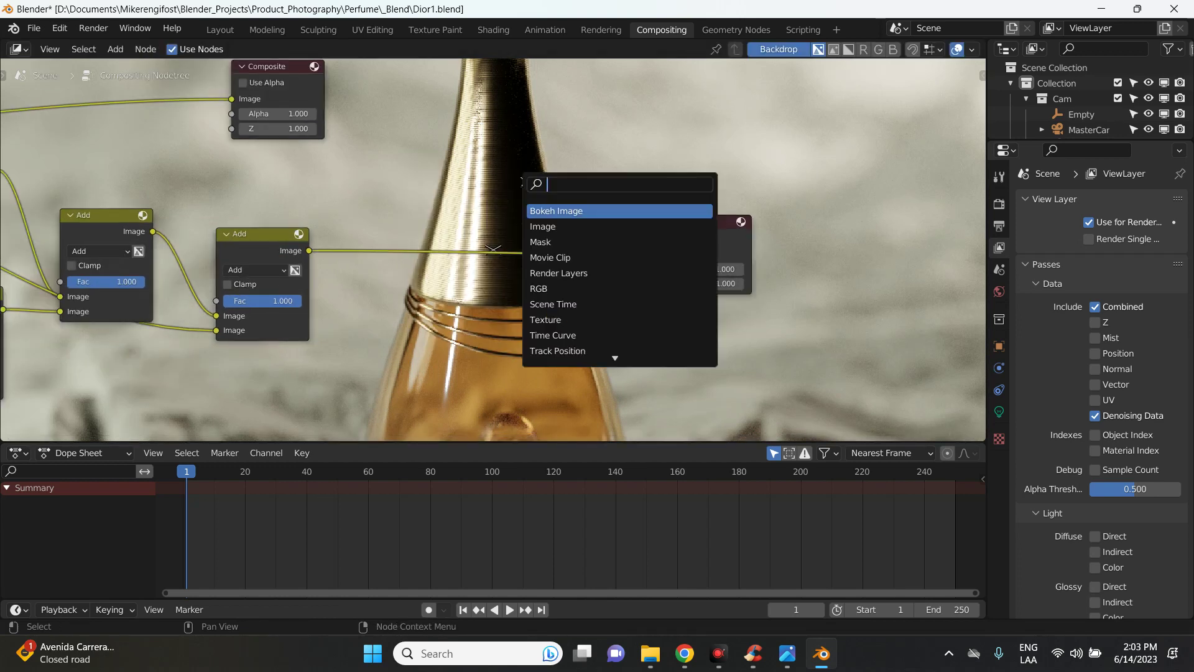
text(de)
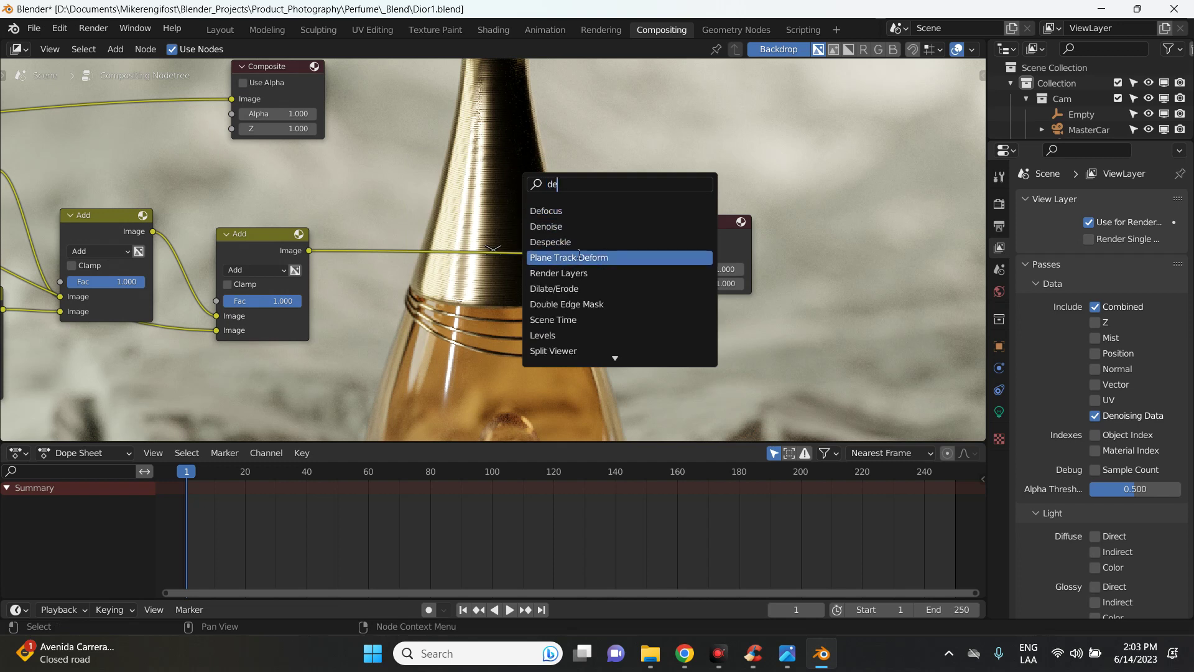
click(560, 226)
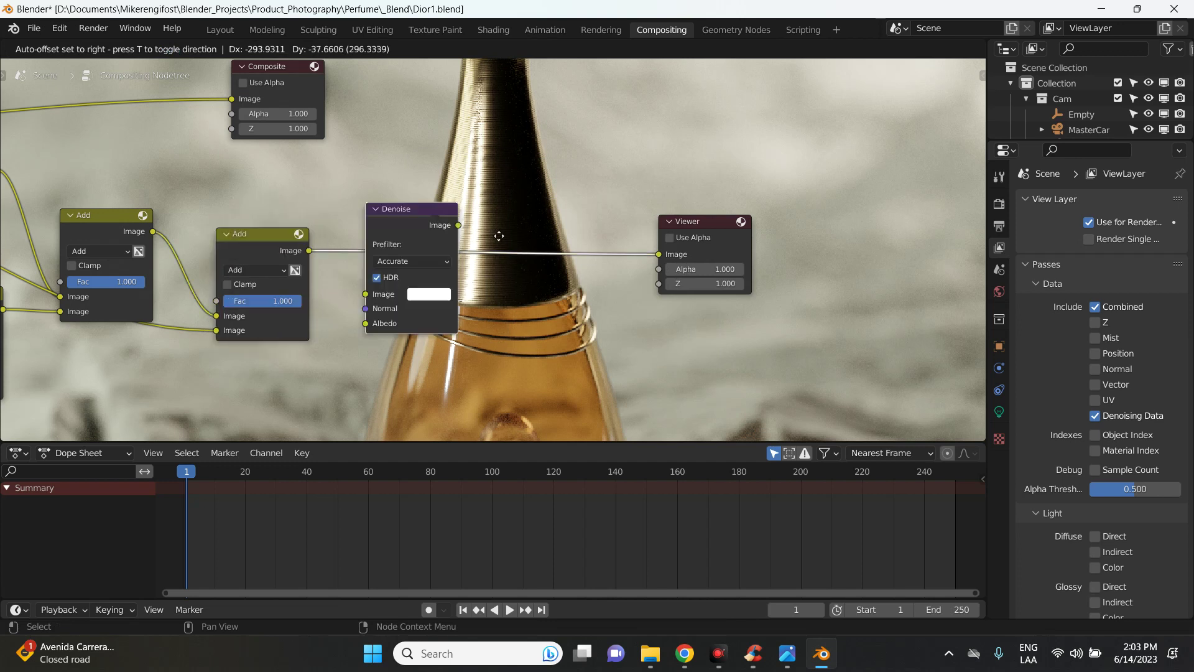
click(550, 245)
Shrink the backdrop to show the whole bottle and move Denoise and Viewer right
scroll(603, 348, down, 1)
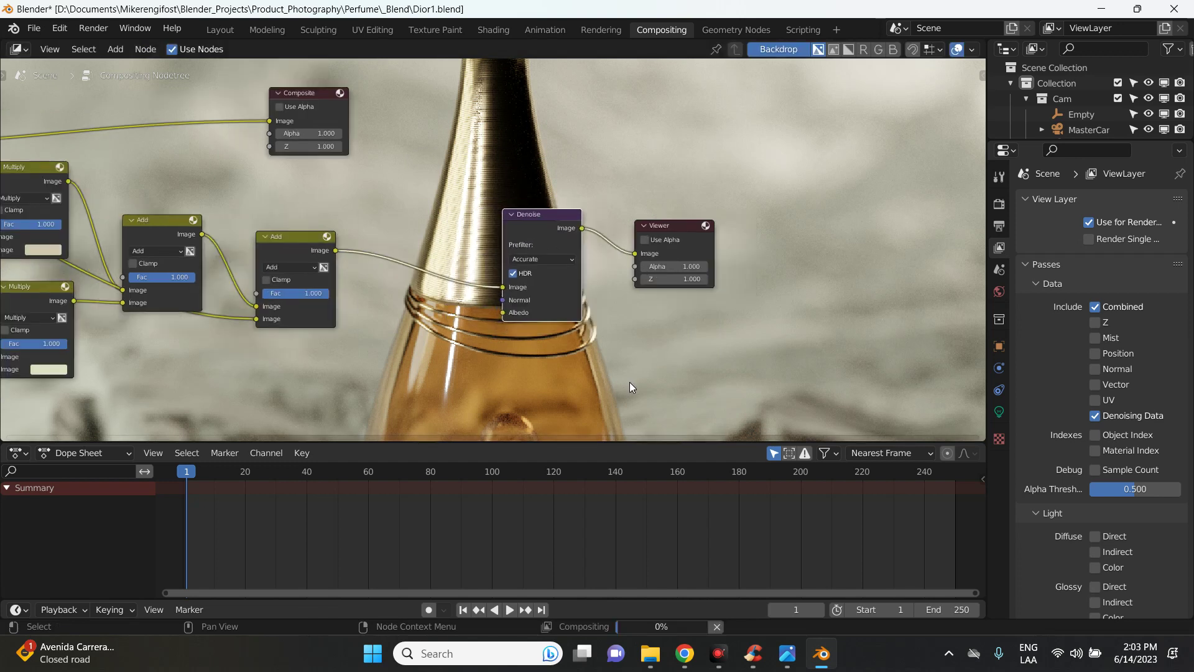
key(v)
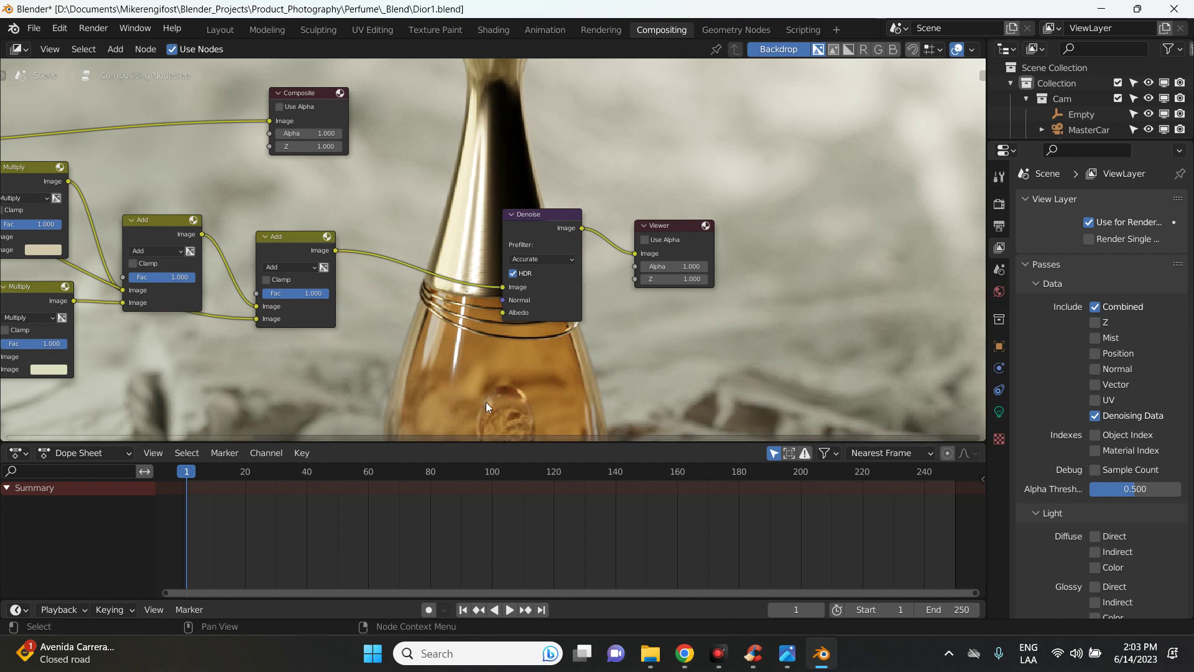
key(v)
key(v)
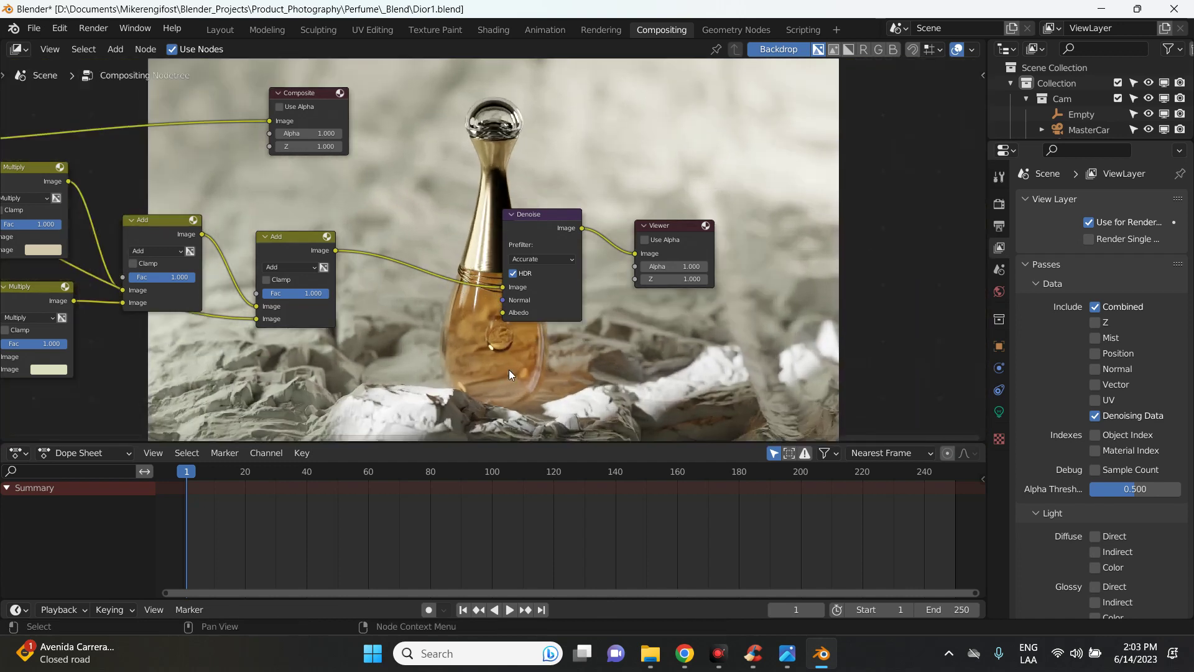
drag(547, 227, 658, 235)
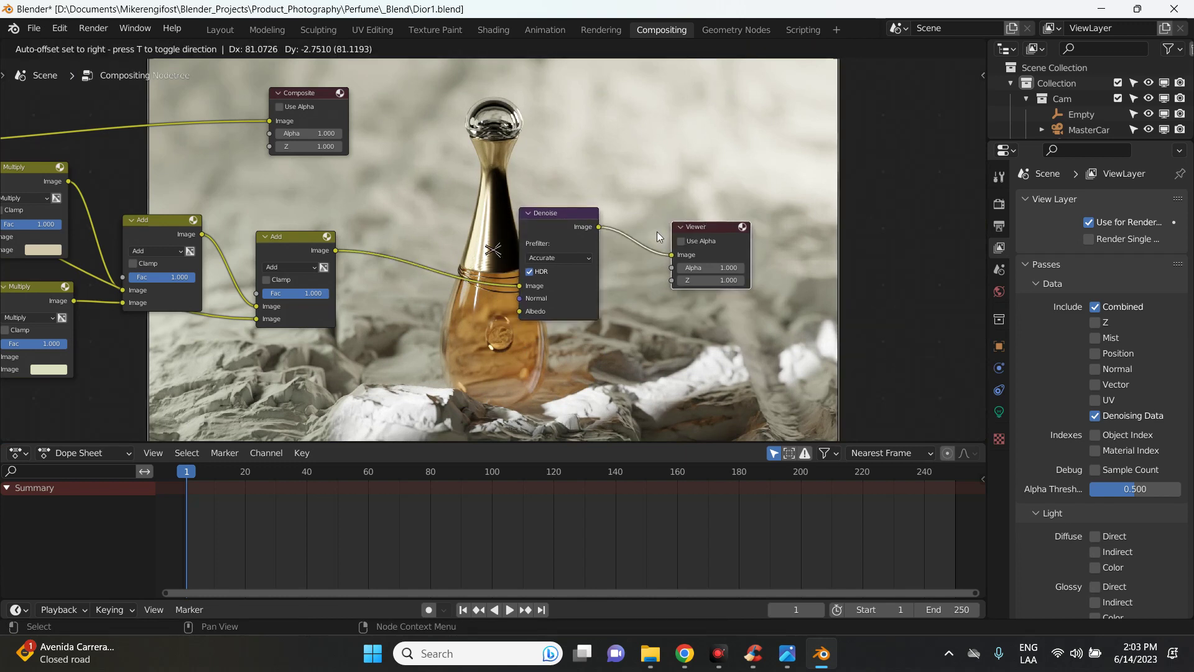
Insert a Streaks Glare node on the link between the Add and Denoise nodes
key(shift+a)
click(442, 184)
text(glra)
click(472, 214)
click(429, 244)
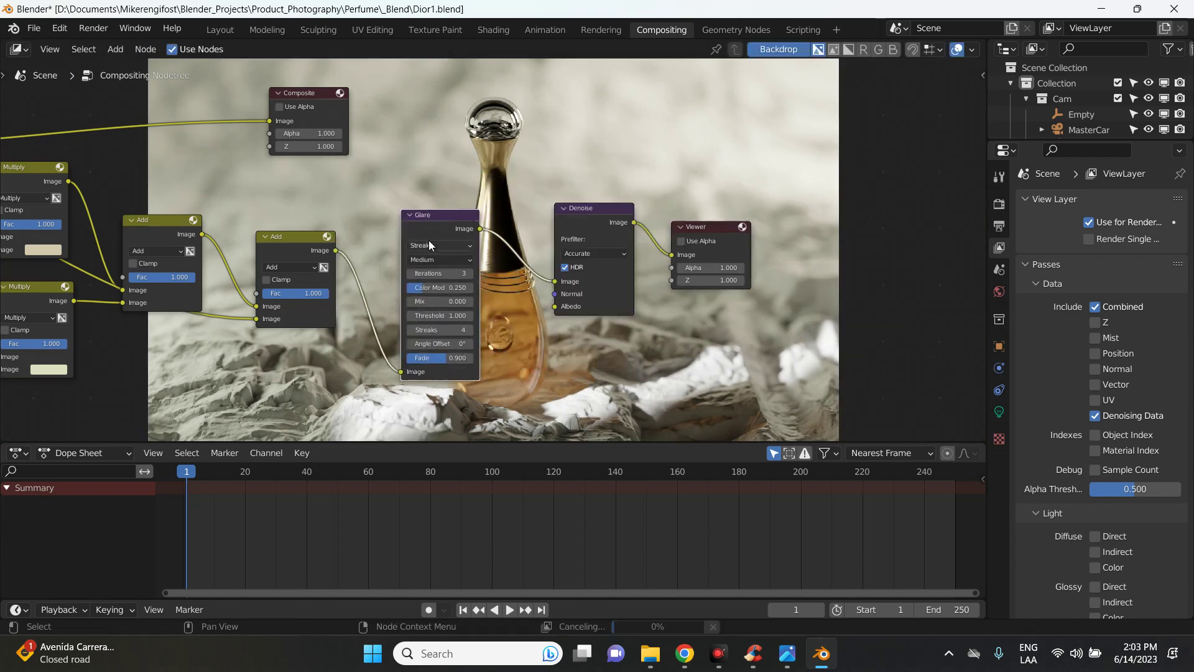
drag(422, 209, 376, 201)
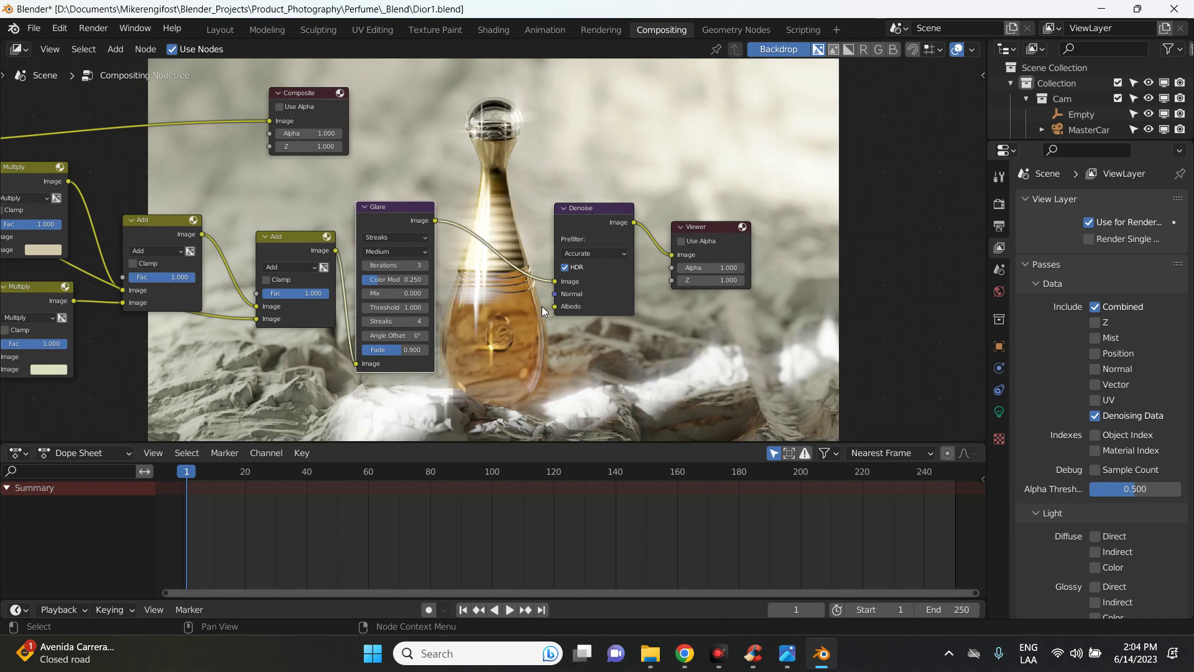
Set the Glare fade to 0.800 and nudge the Denoise node
click(391, 349)
text(0.750)
key(Return)
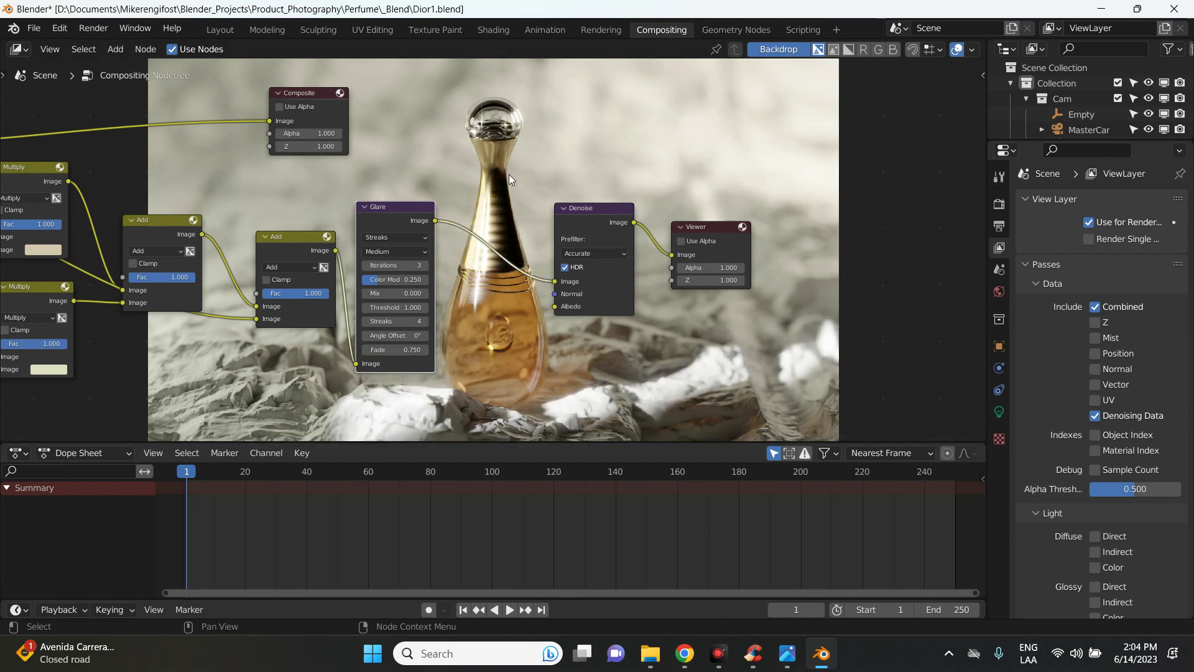
click(412, 348)
text(0.8)
key(Return)
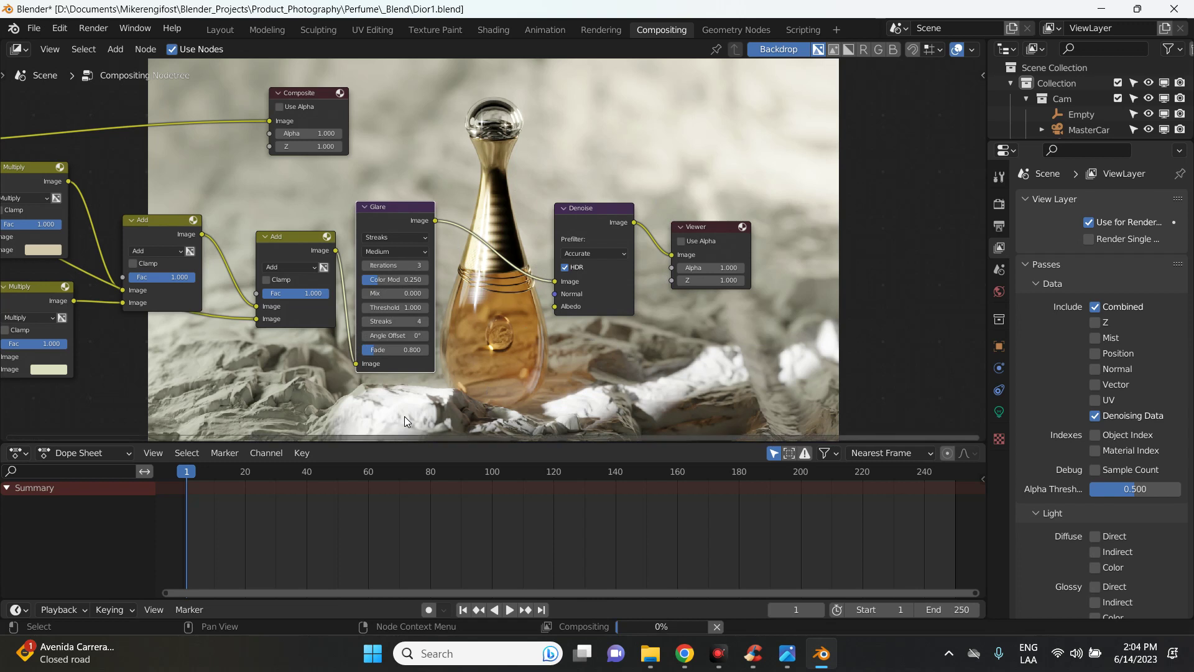
drag(590, 210, 592, 203)
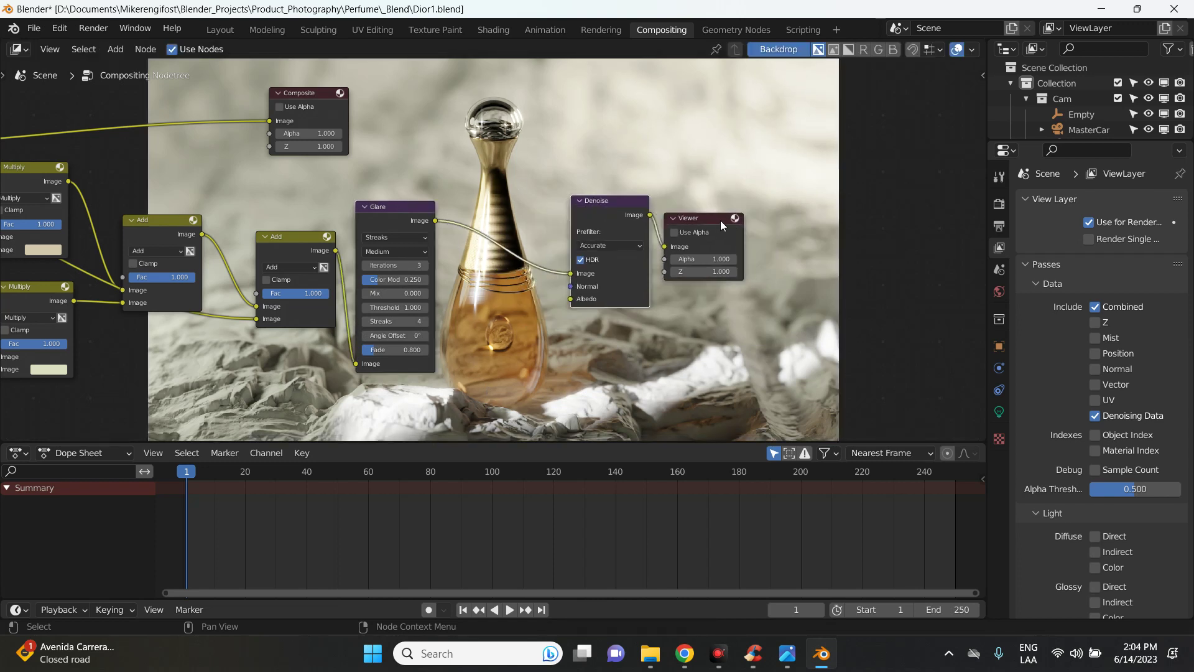
scroll(349, 200, down, 1)
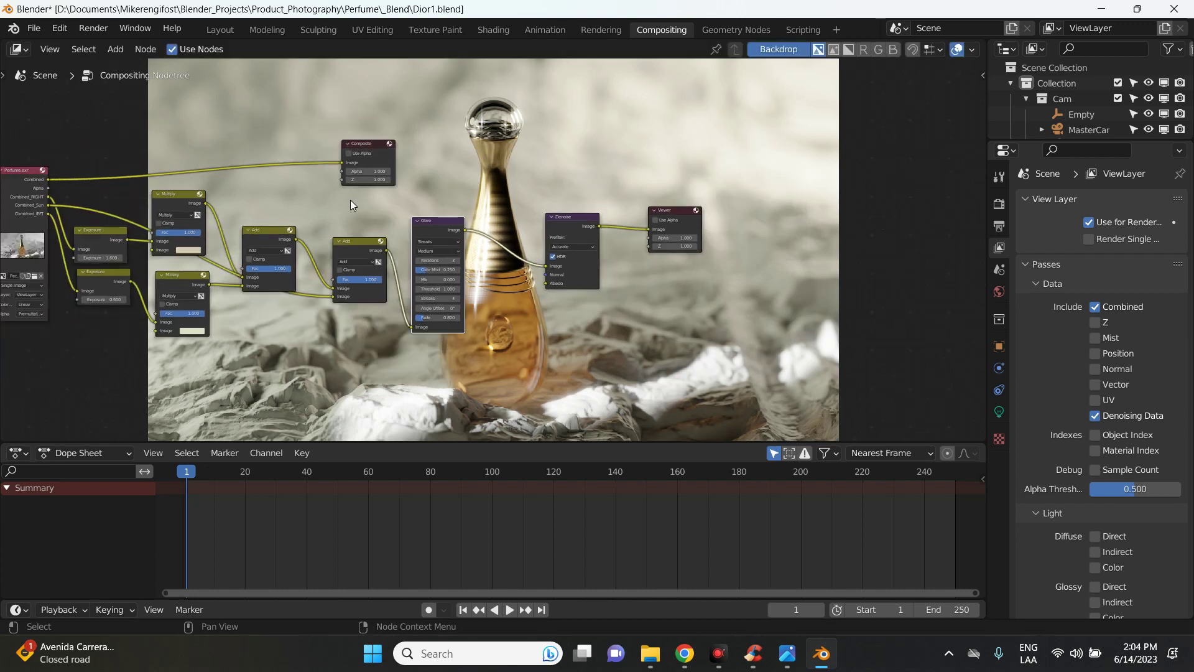
Split the node editor and show the Viewer Node image in a left Image Editor
scroll(435, 205, down, 1)
scroll(568, 215, down, 1)
scroll(685, 214, down, 1)
scroll(632, 218, down, 1)
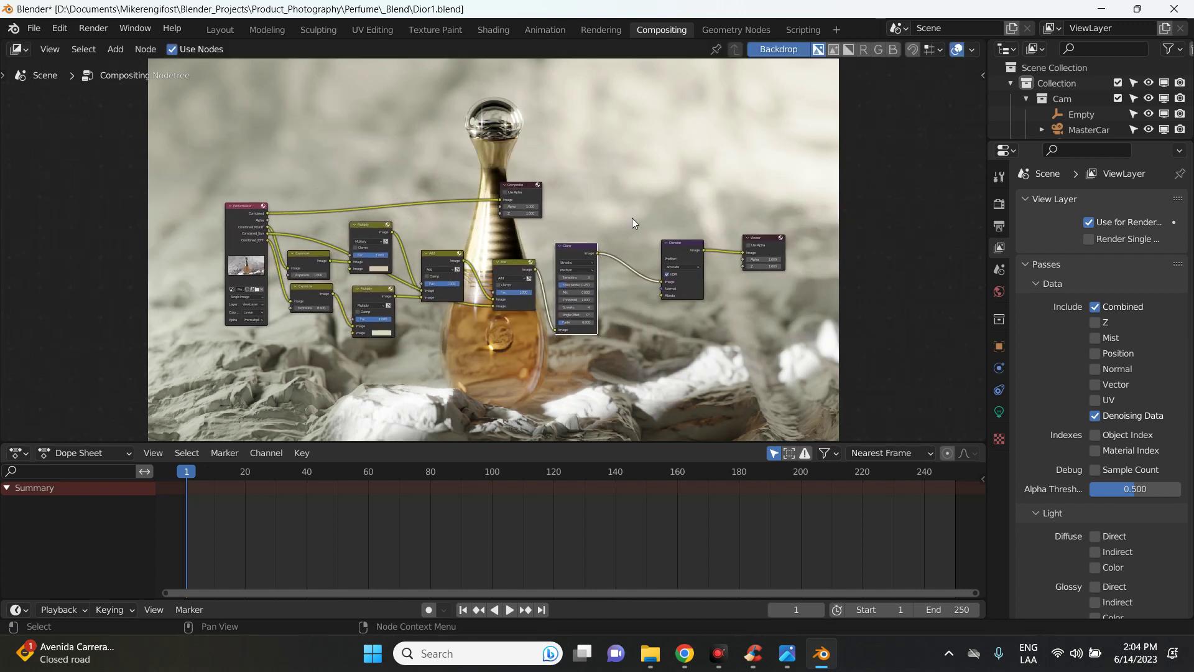
click(341, 50)
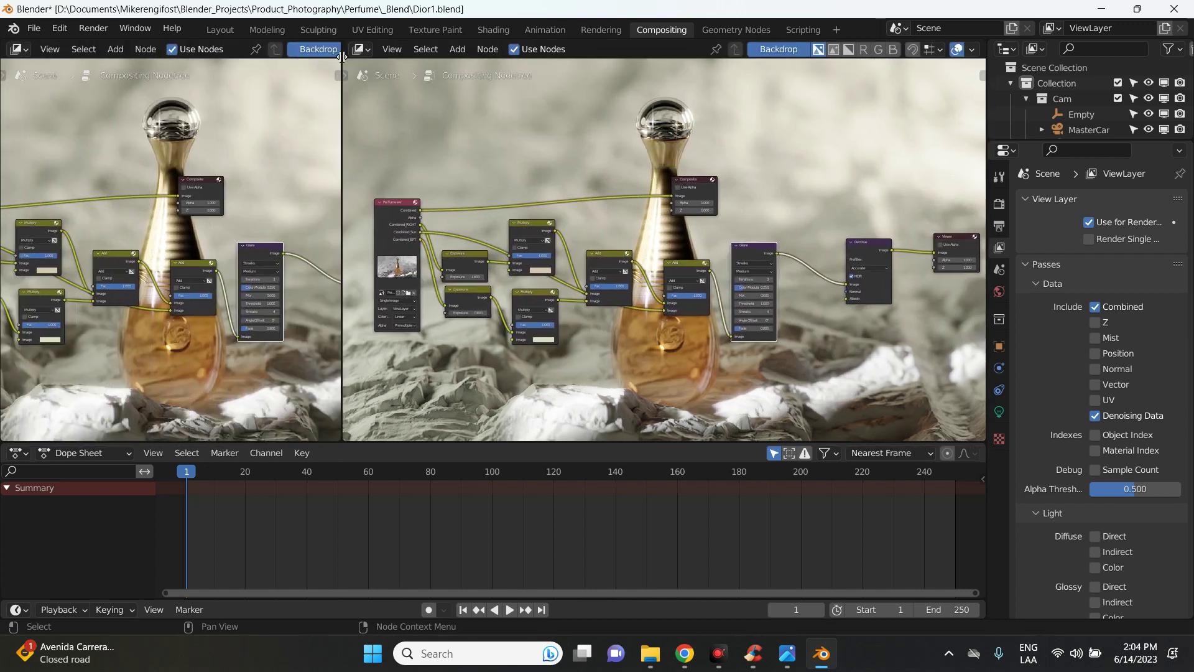
click(9, 52)
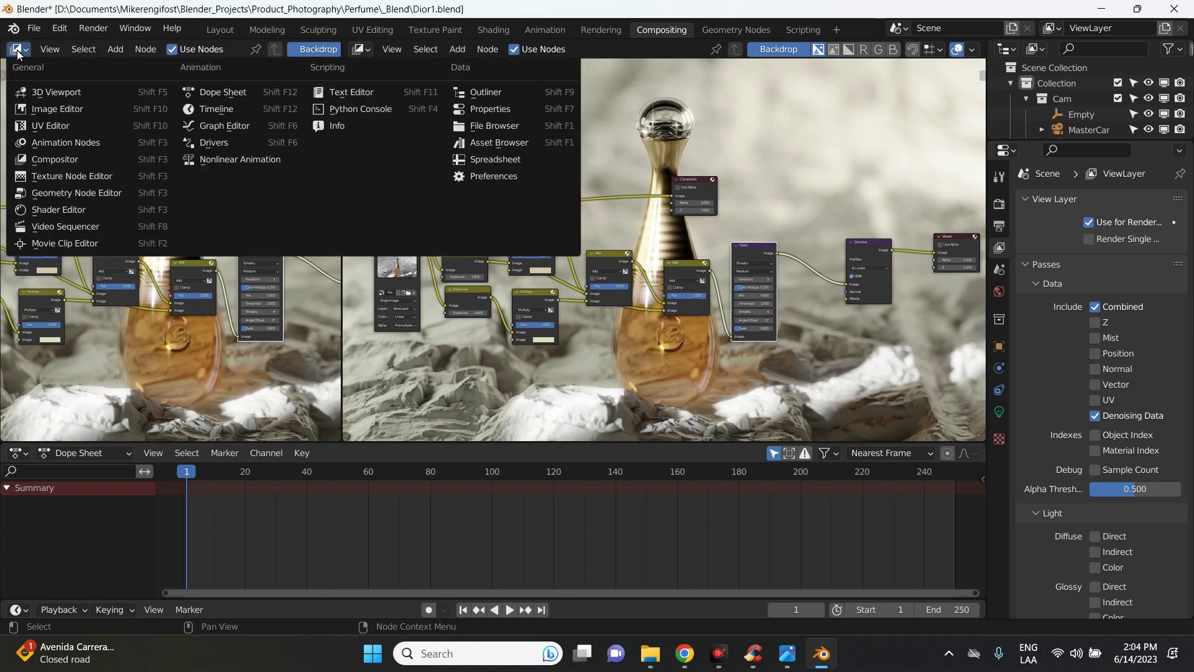
click(62, 102)
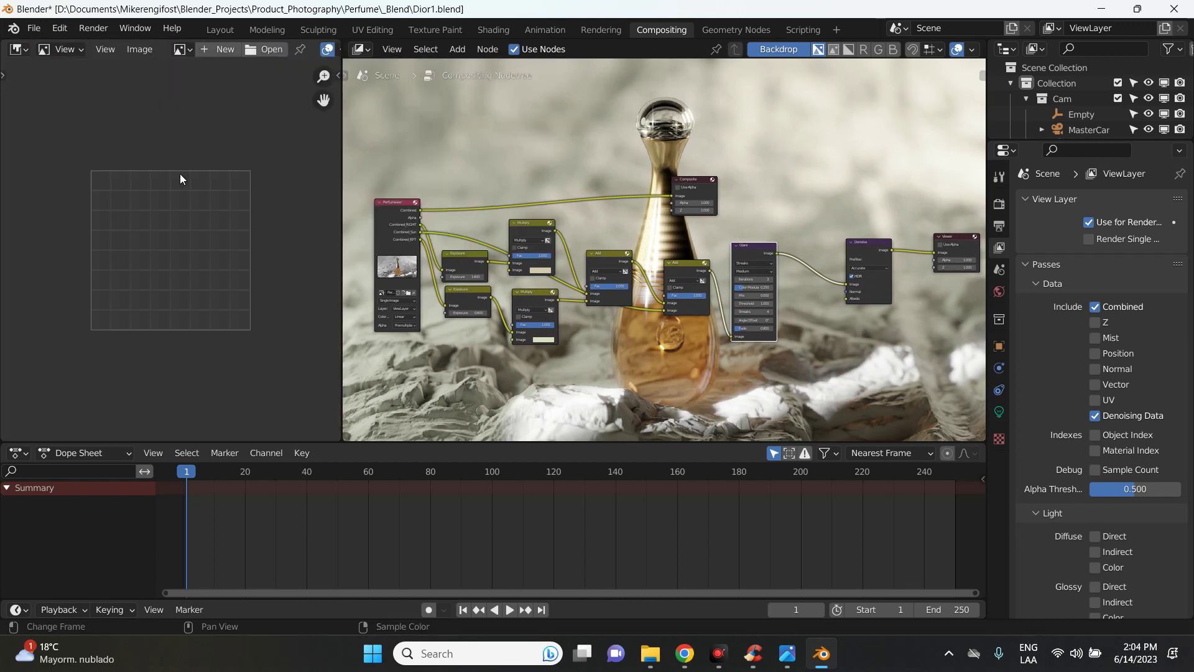
click(184, 48)
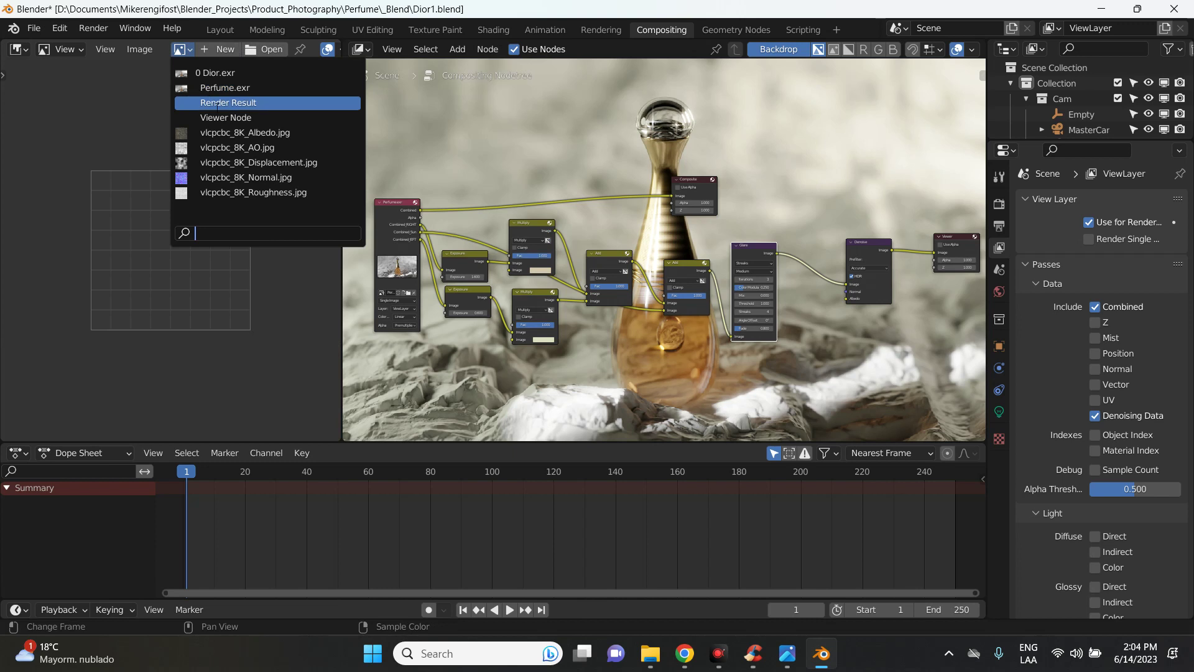
click(231, 117)
Zoom the node view back to the Multiply node and open its colour swatch
scroll(230, 228, down, 5)
scroll(222, 230, up, 2)
scroll(548, 341, up, 1)
scroll(547, 341, up, 2)
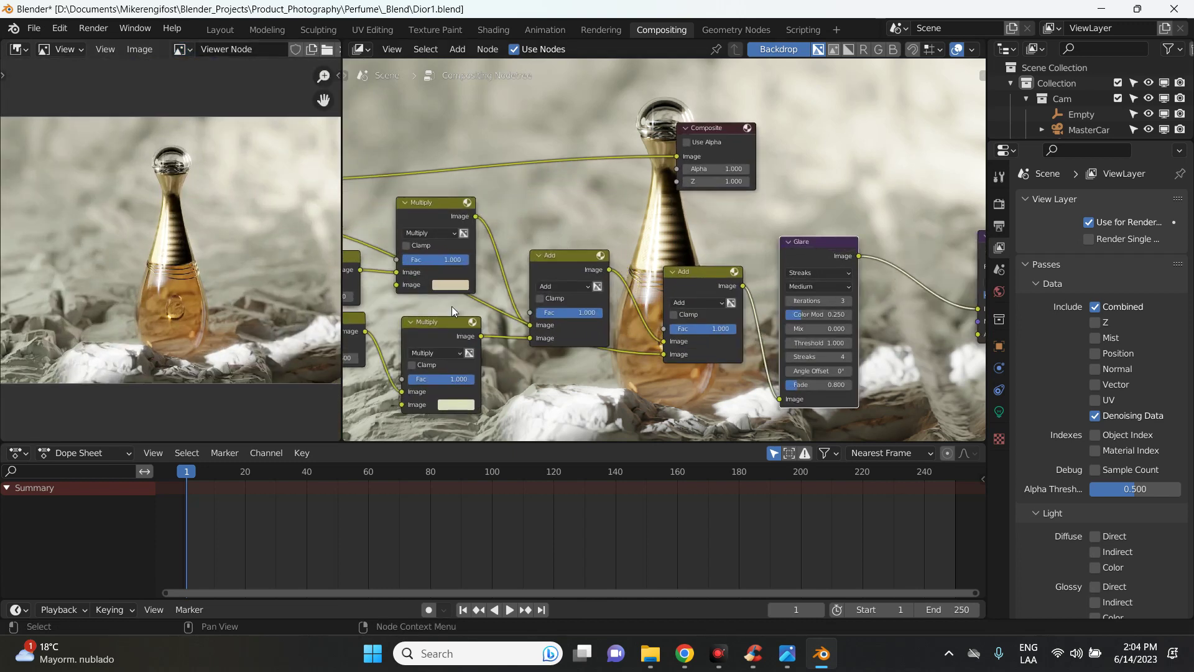
click(457, 287)
Set the upper Multiply tint to purple, then reframe the nodes and enlarge the backdrop
click(508, 179)
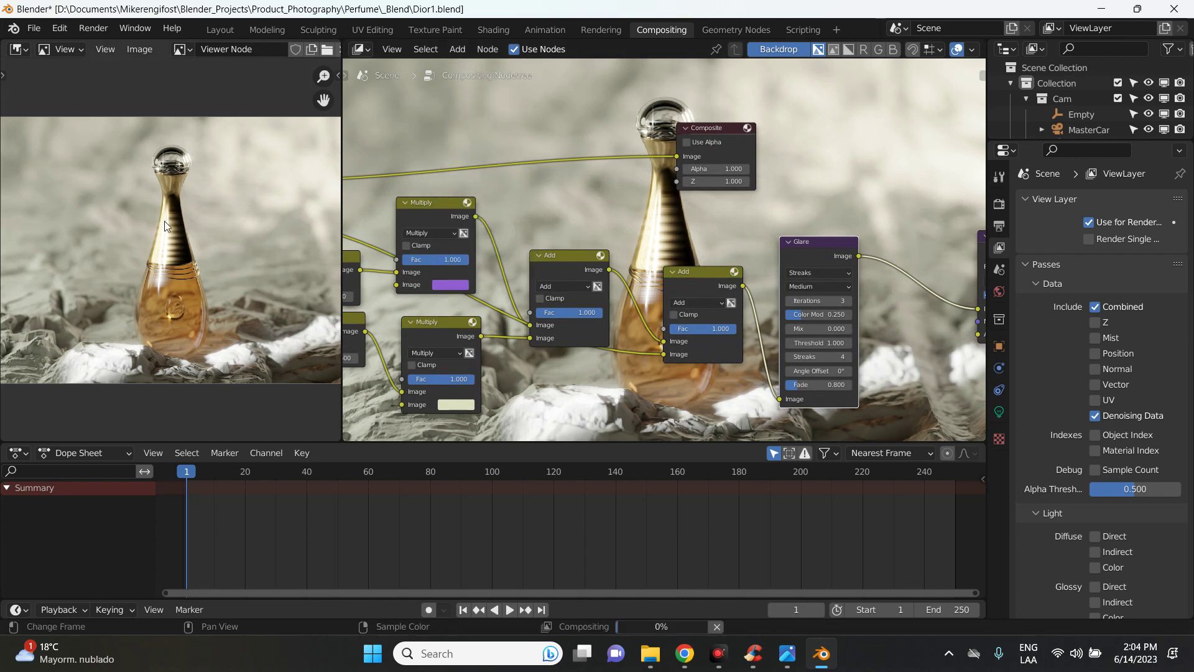
middle_drag(933, 286, 618, 237)
mouse_move(748, 188)
mouse_down()
mouse_move(686, 194)
mouse_move(676, 182)
mouse_up()
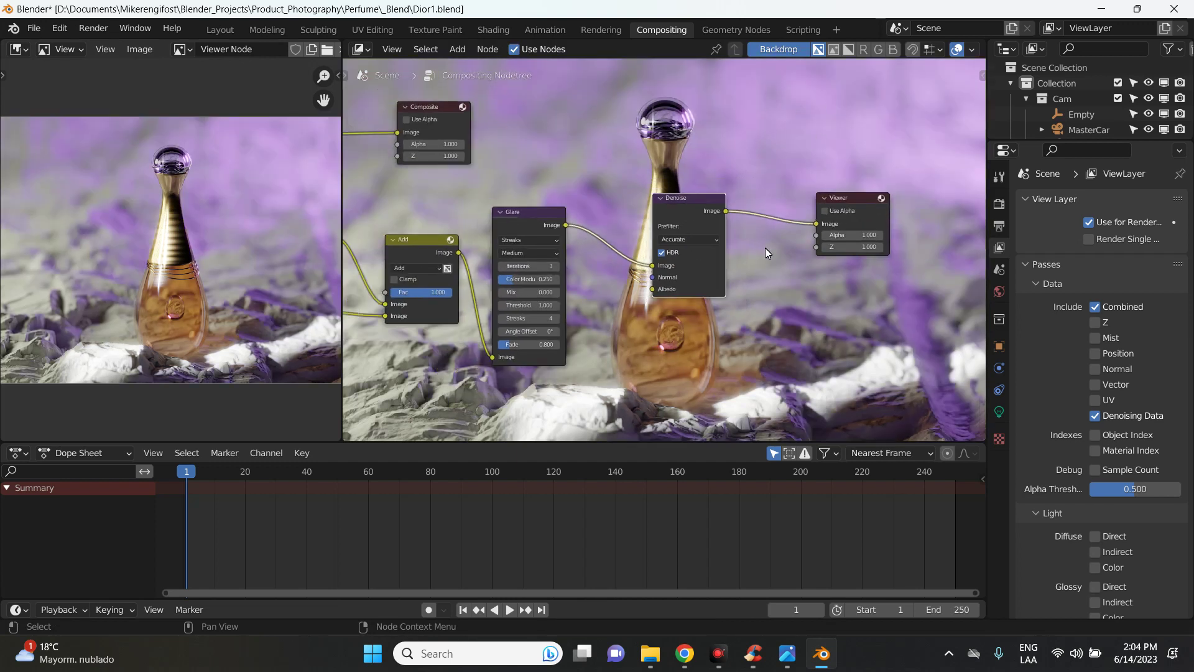
key(Home)
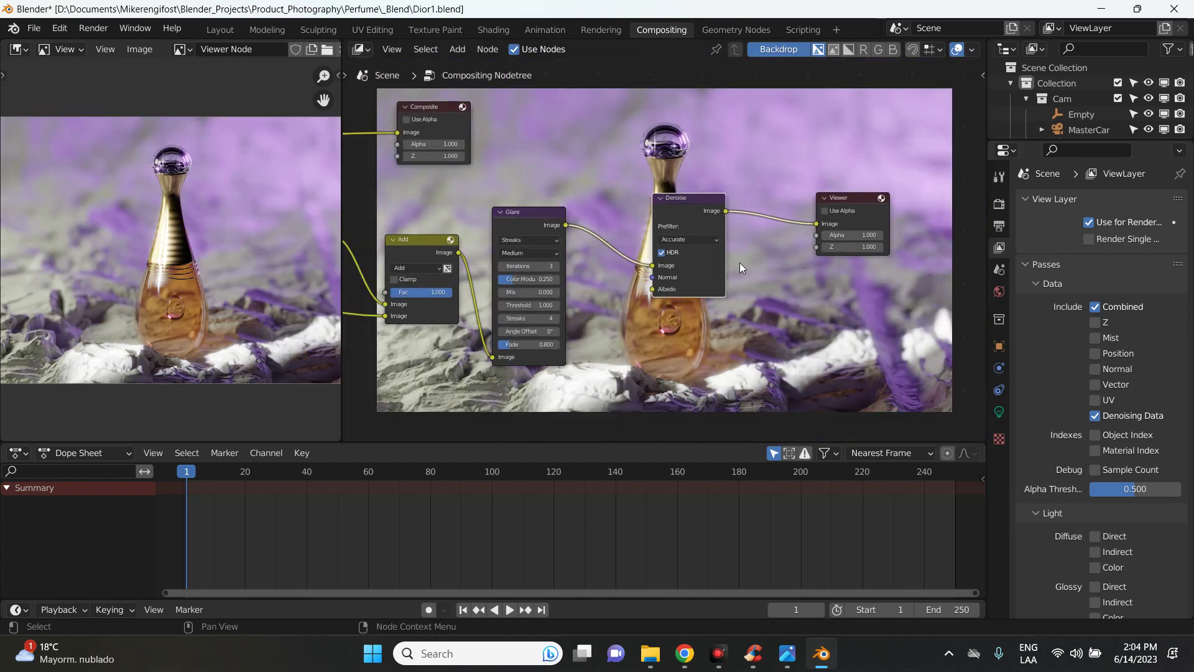
key(alt+v)
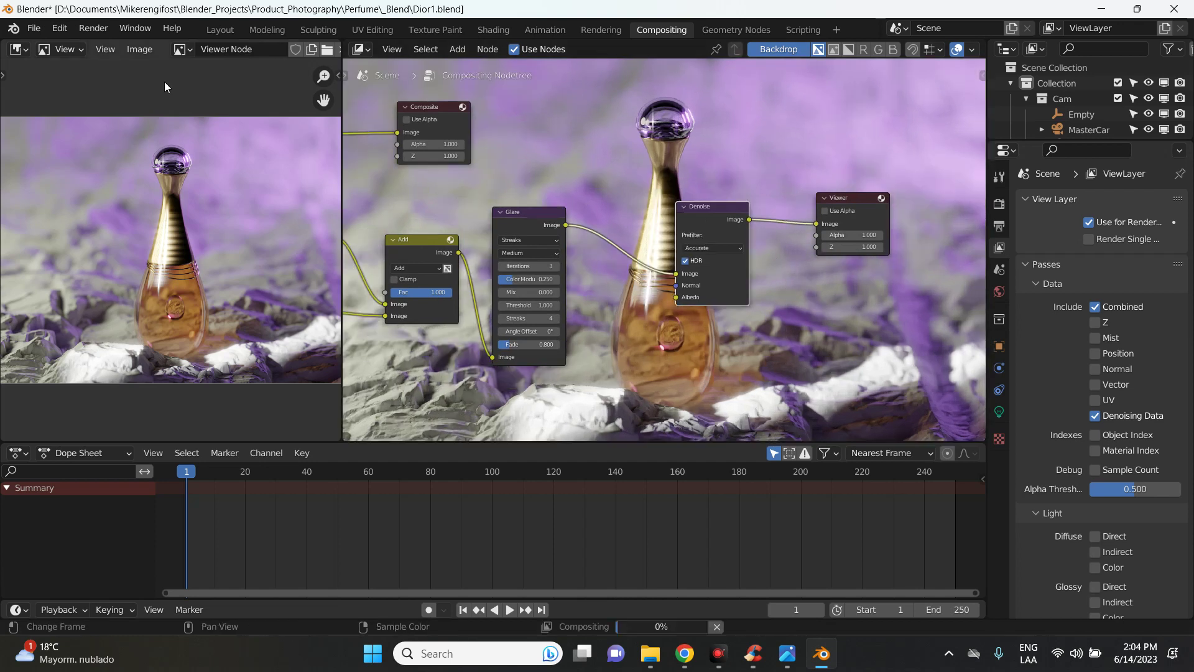
Save the viewer image as JPEG 07.jpg in the Perfume folder beside 06.jpg
click(144, 51)
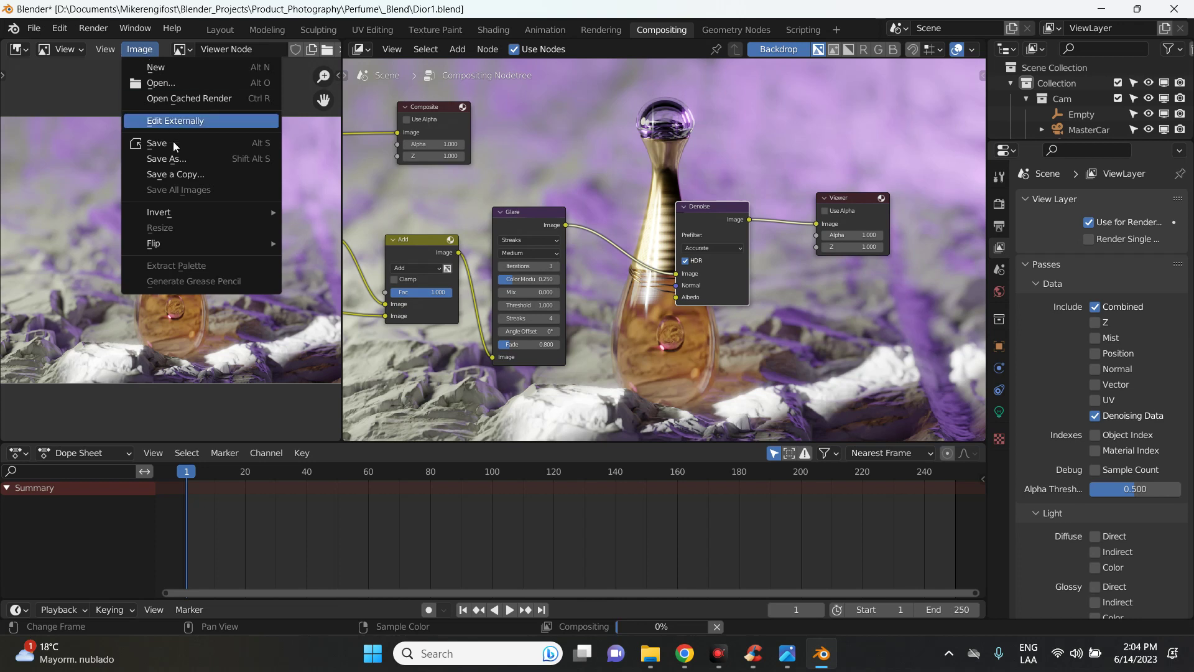
click(184, 160)
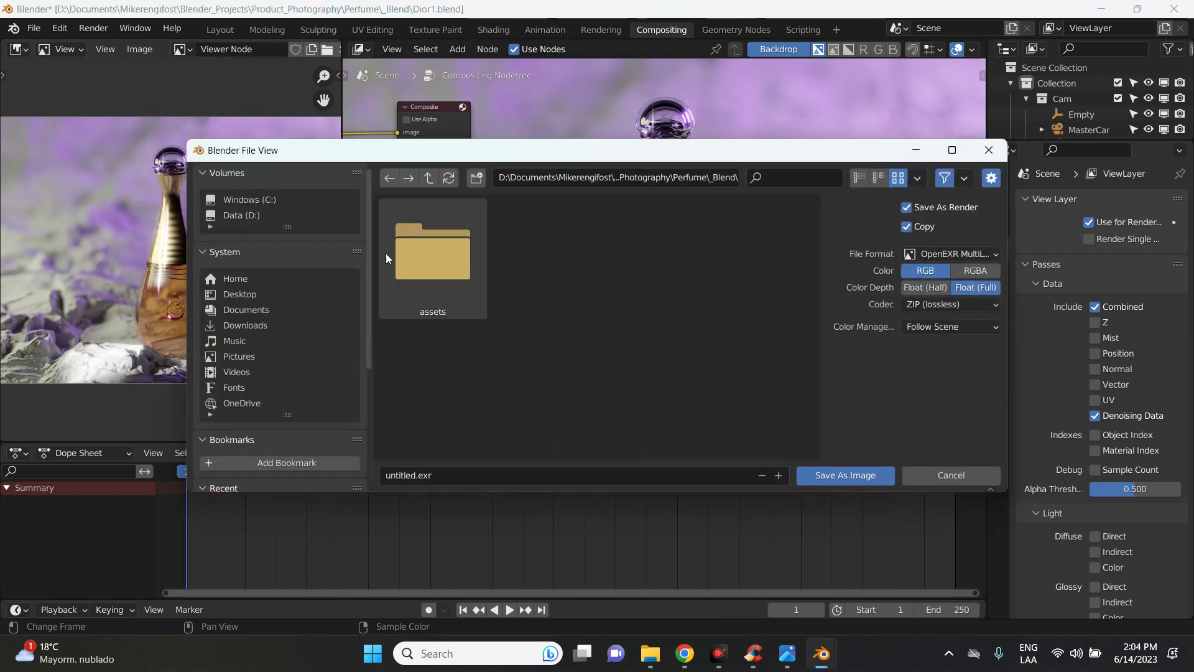
click(946, 253)
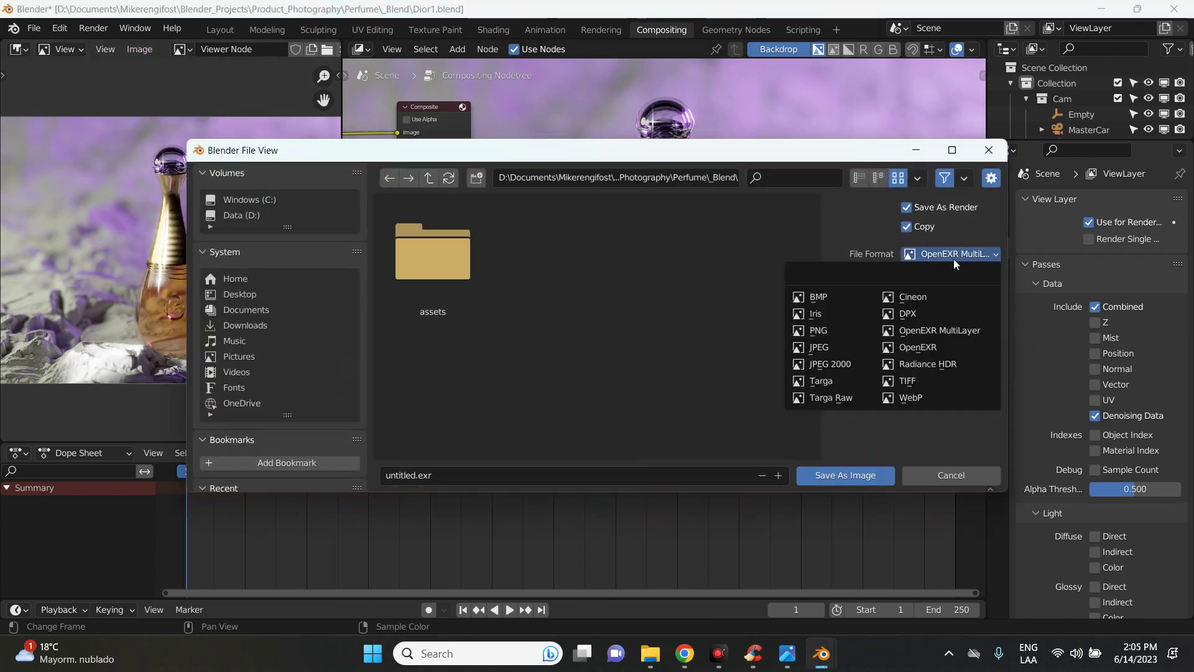
click(819, 347)
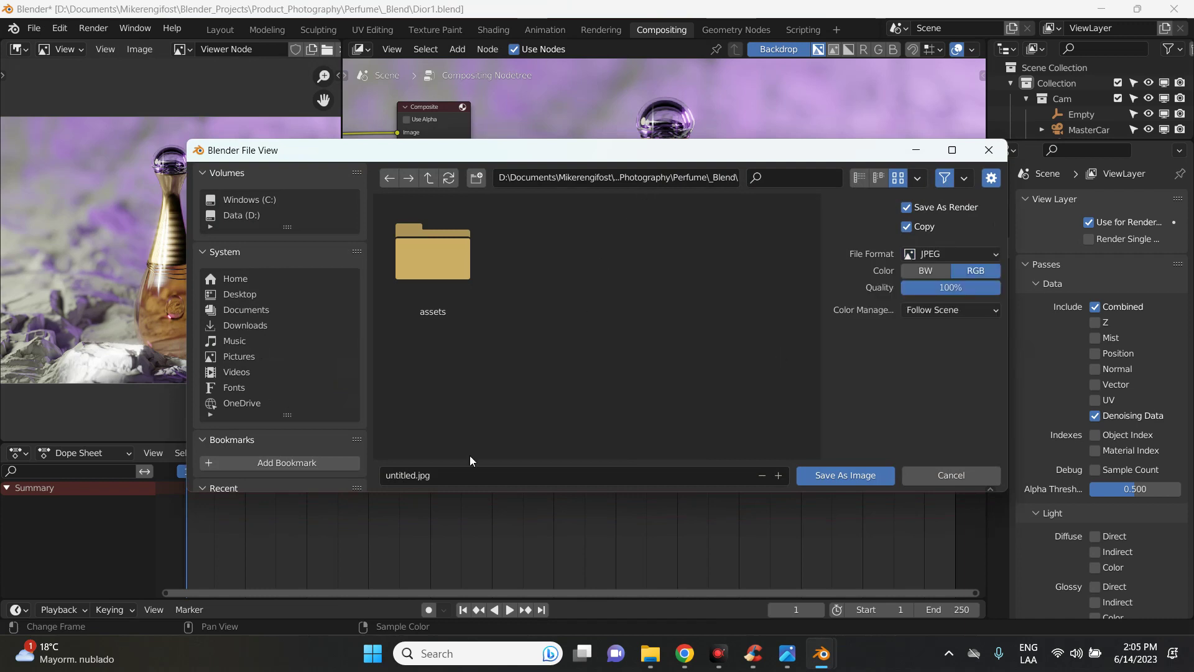
click(439, 179)
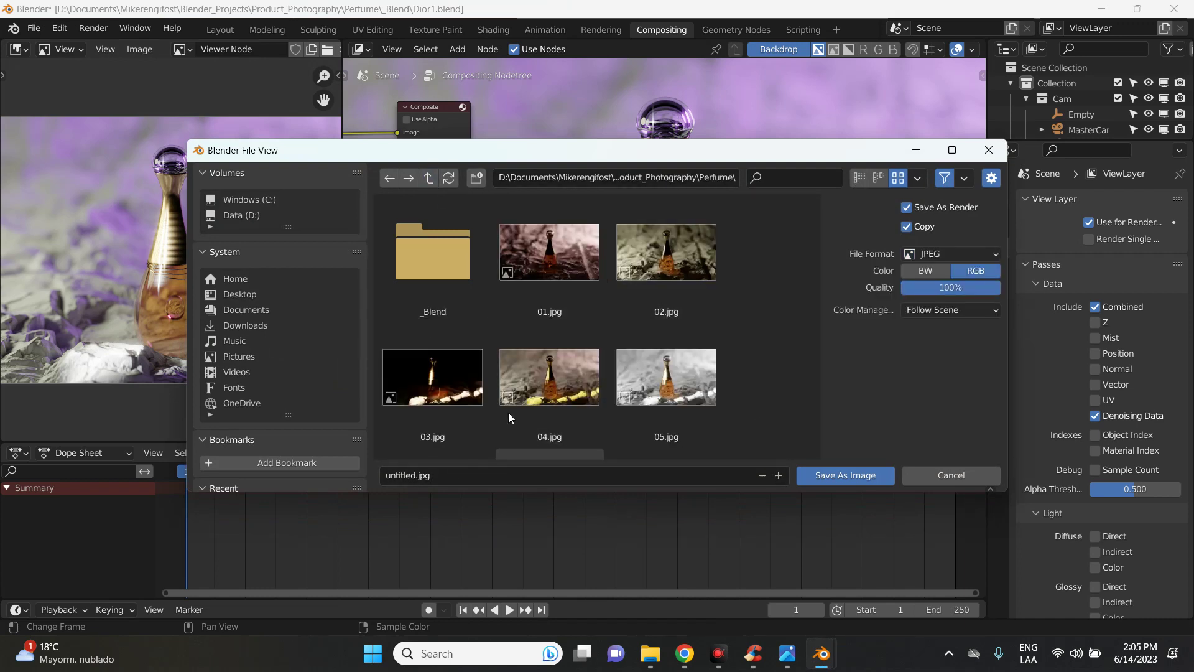
scroll(605, 363, down, 3)
click(448, 398)
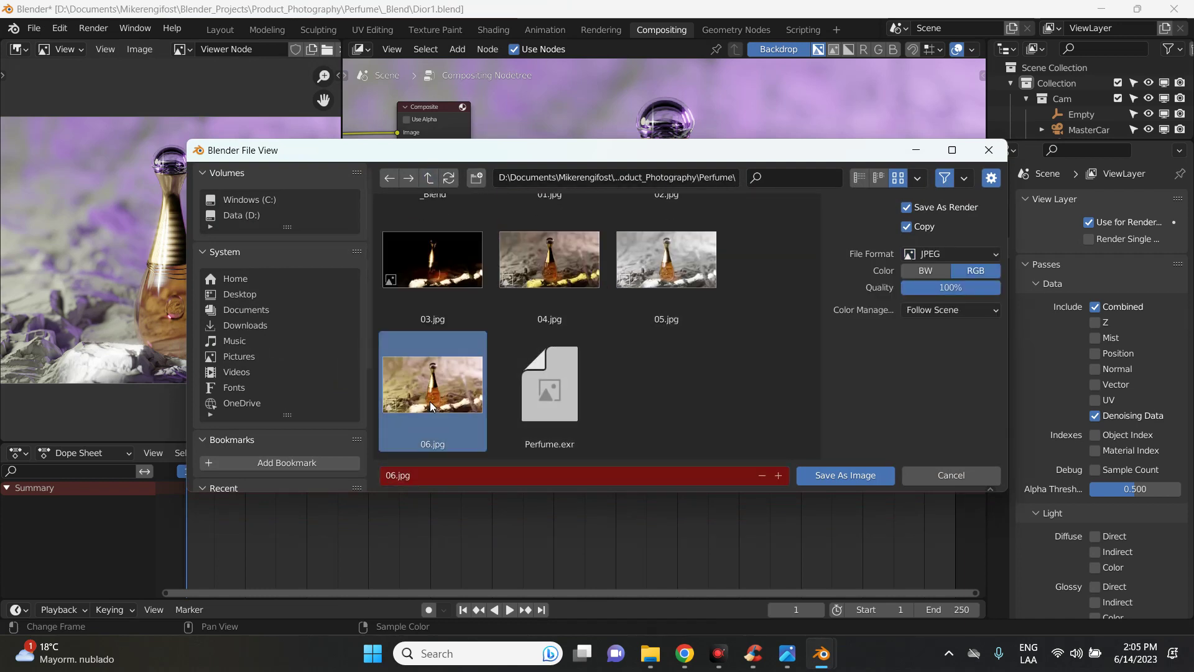
click(778, 475)
click(856, 475)
Zoom the saved image out and back in, then bring up Photos showing 02.jpg
scroll(545, 265, down, 2)
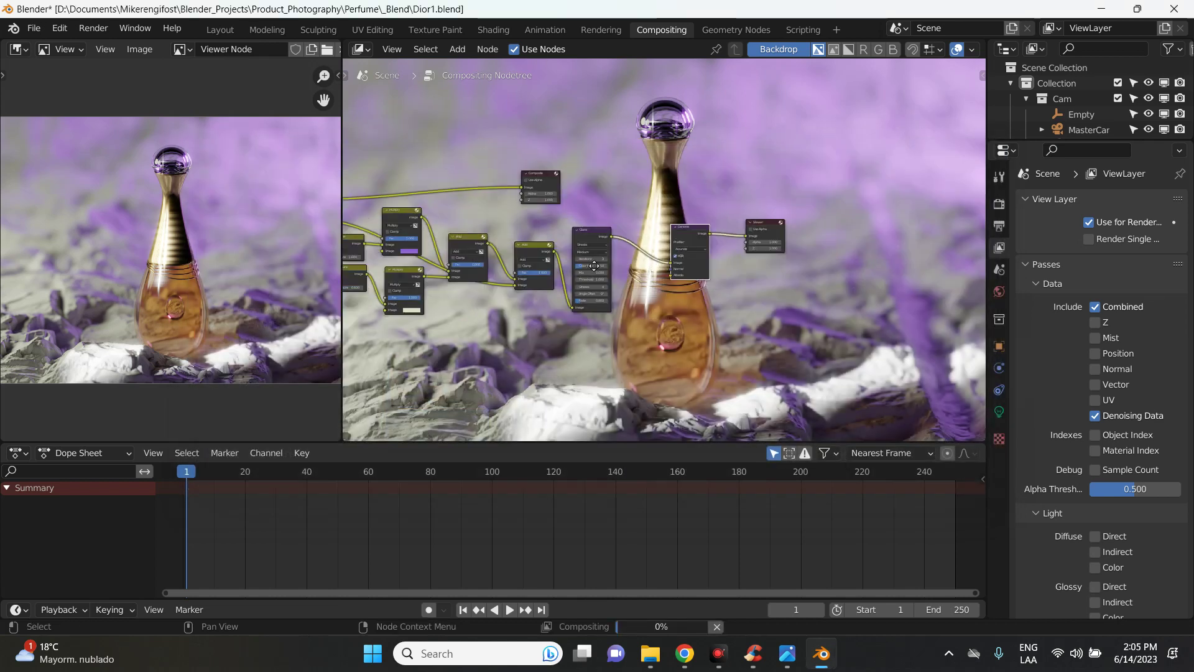
scroll(545, 249, down, 2)
scroll(520, 207, down, 2)
scroll(775, 190, down, 2)
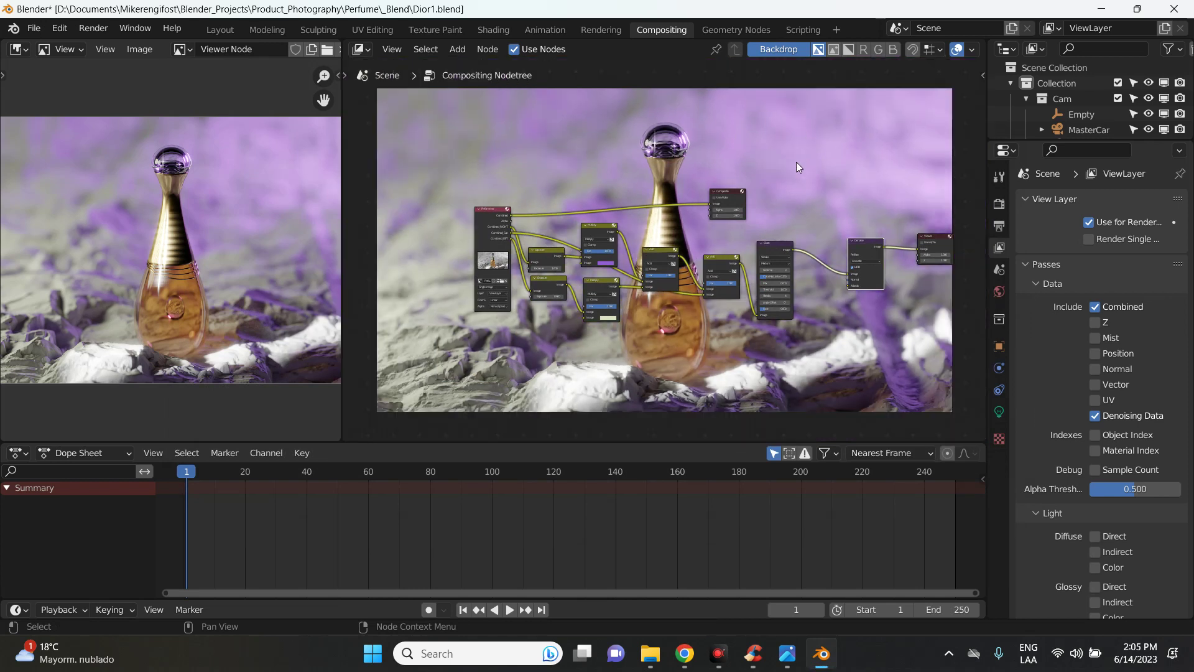
scroll(733, 270, up, 1)
scroll(734, 269, up, 1)
scroll(772, 244, up, 1)
scroll(774, 230, up, 1)
scroll(773, 230, down, 2)
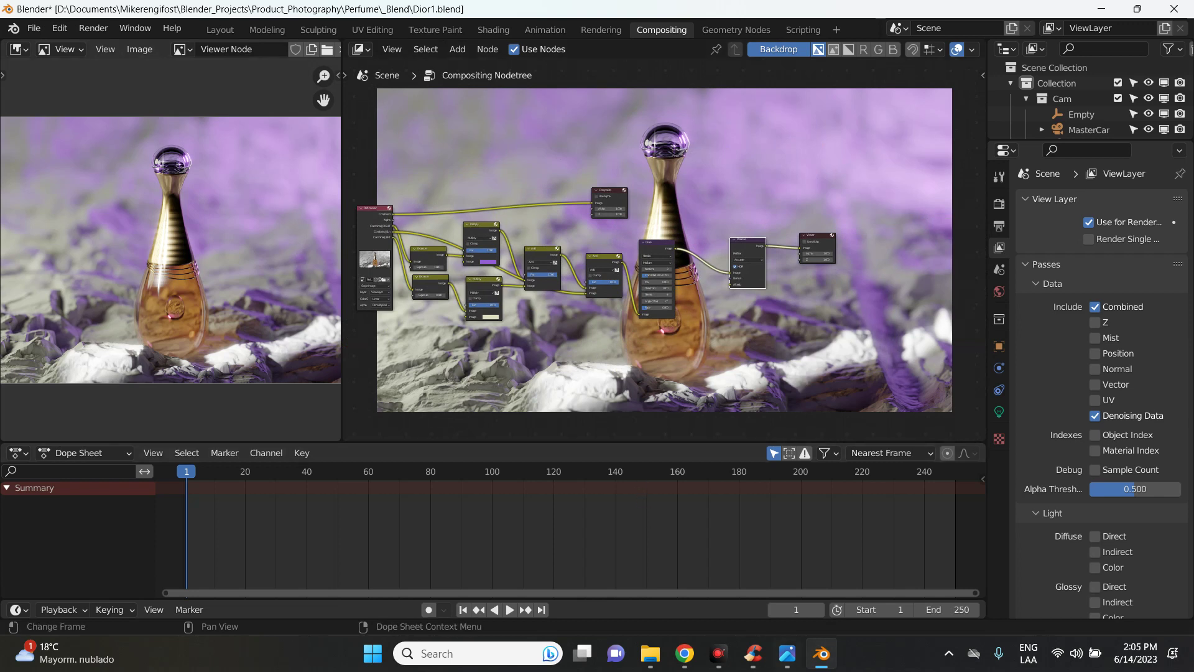
click(795, 664)
Step through the saved renders past the purple 07.jpg, ending on grey-white 05.jpg
key(Right)
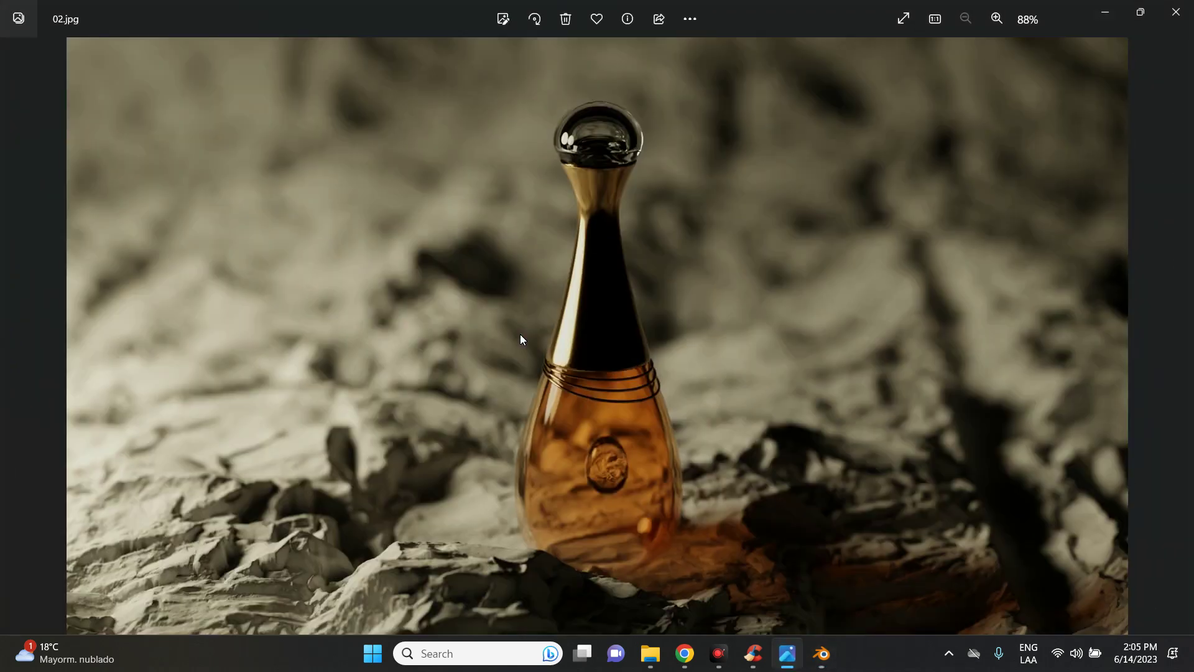
key(Right)
key(Right)
key(Right)
key(Right)
key(Right)
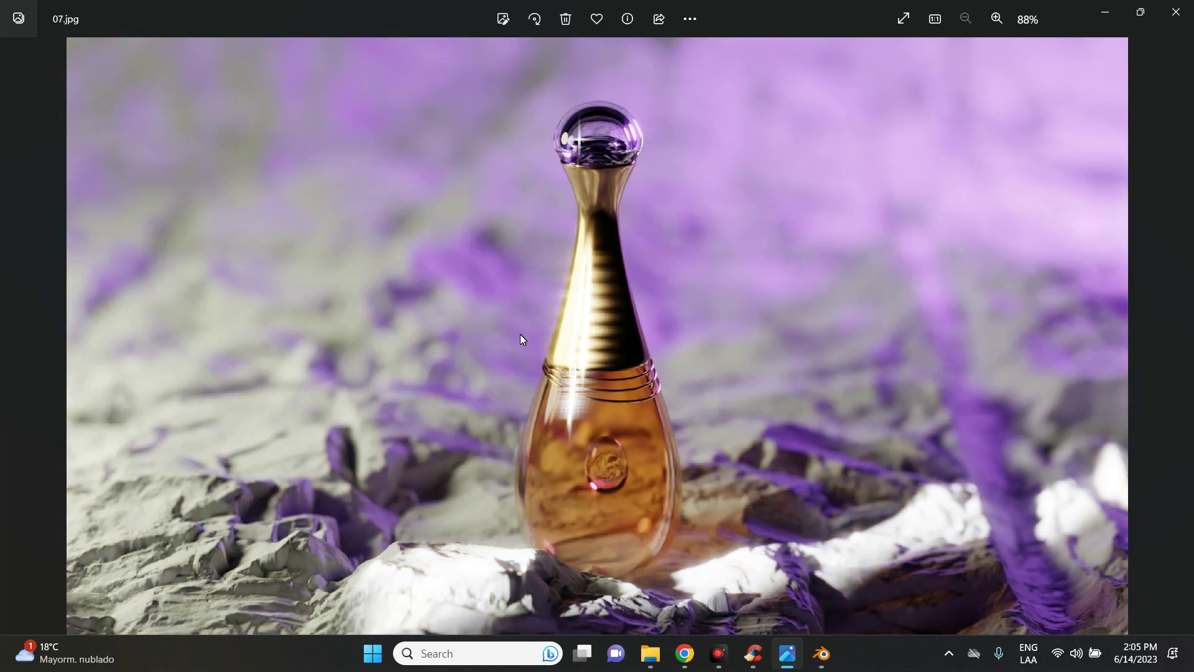
key(Left)
key(Left)
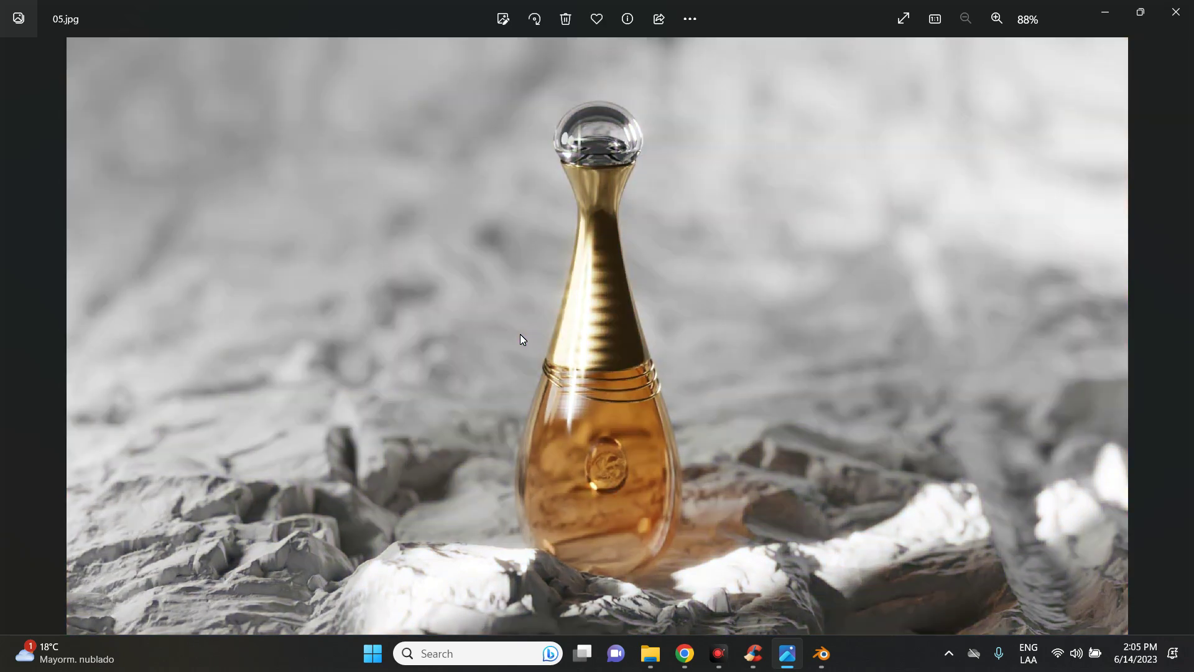